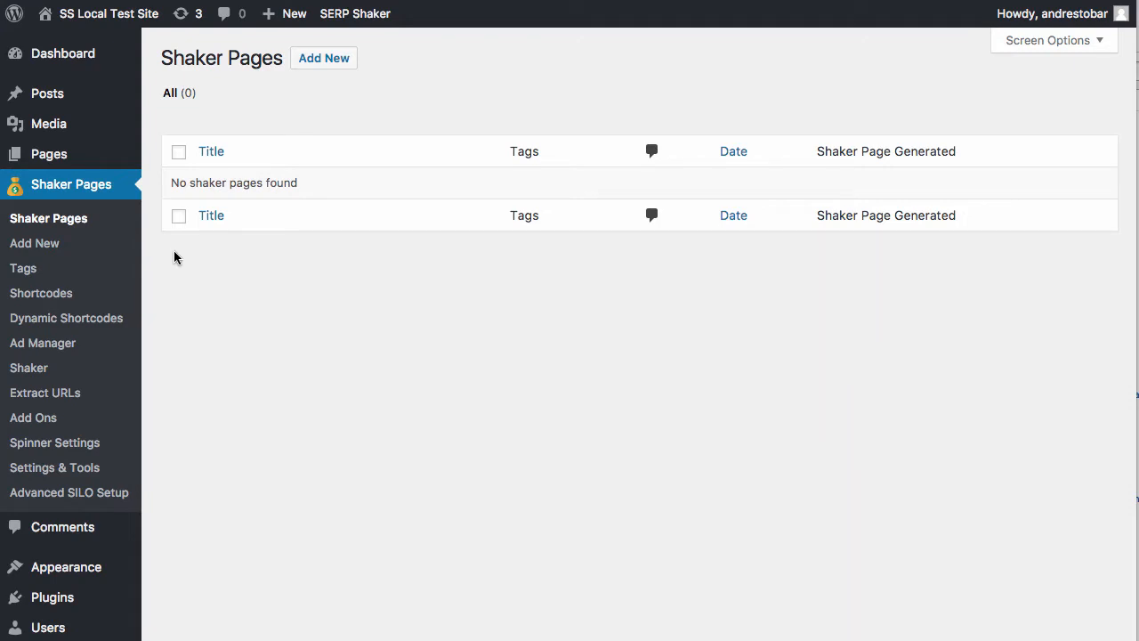
# - Set the site's permalink structure to Post name and save the changes
pyautogui.scroll(-2, 173, 258)
pyautogui.scroll(-4, 174, 257)
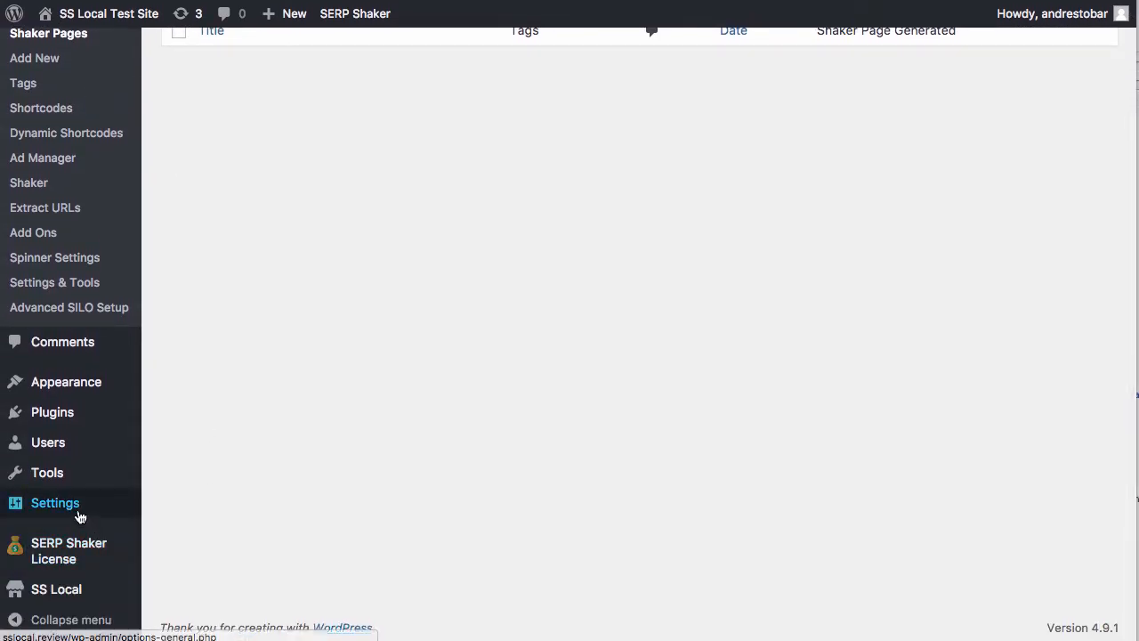
pyautogui.moveTo(78, 515)
pyautogui.click(179, 518)
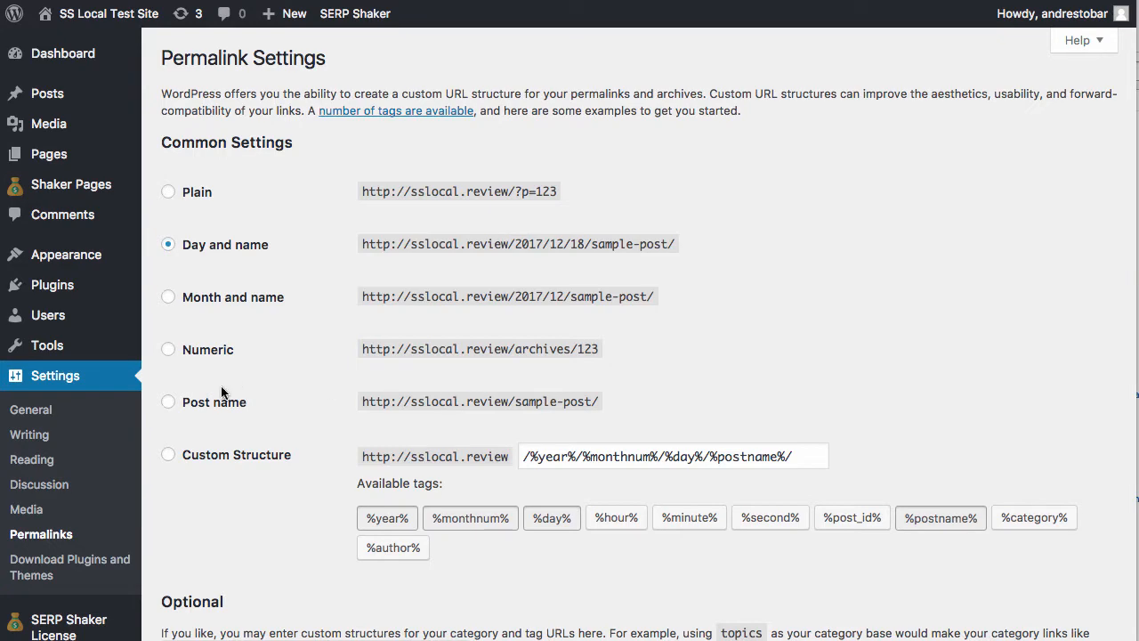
pyautogui.click(206, 407)
pyautogui.scroll(-3, 267, 356)
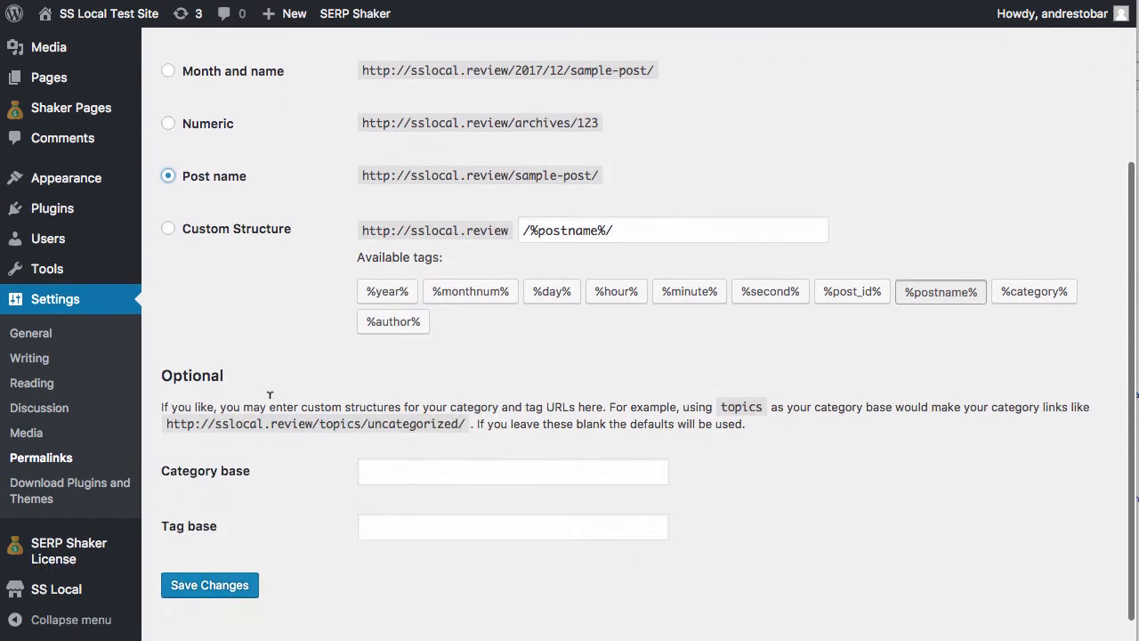
pyautogui.click(210, 557)
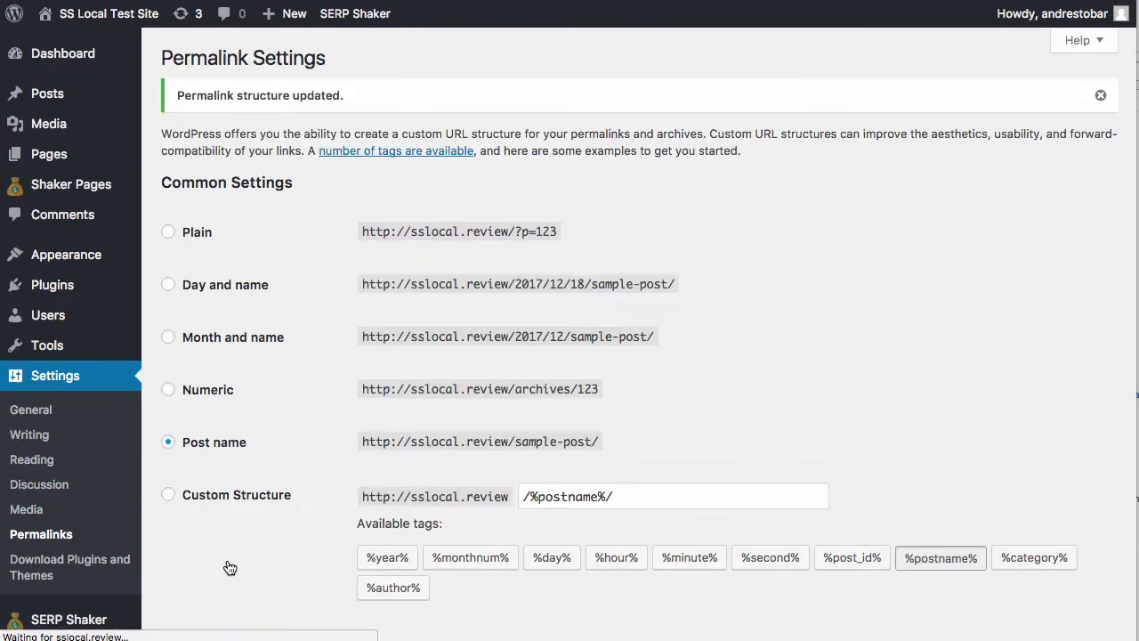
# - Create a new Shaker Page and title it {stateonly}
pyautogui.click(76, 194)
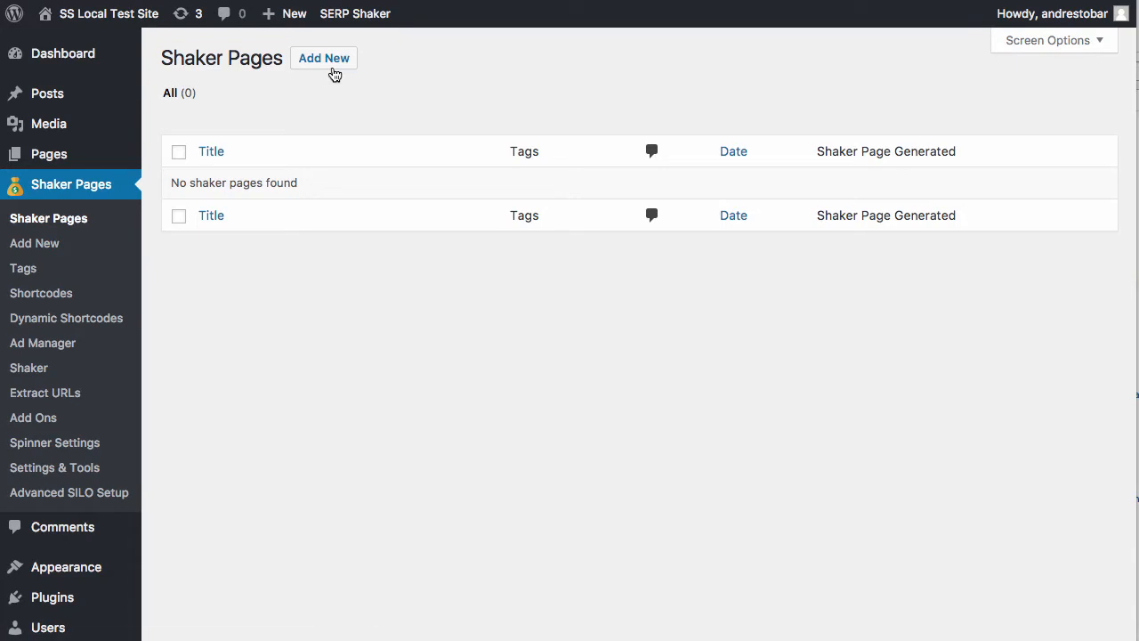
pyautogui.click(335, 74)
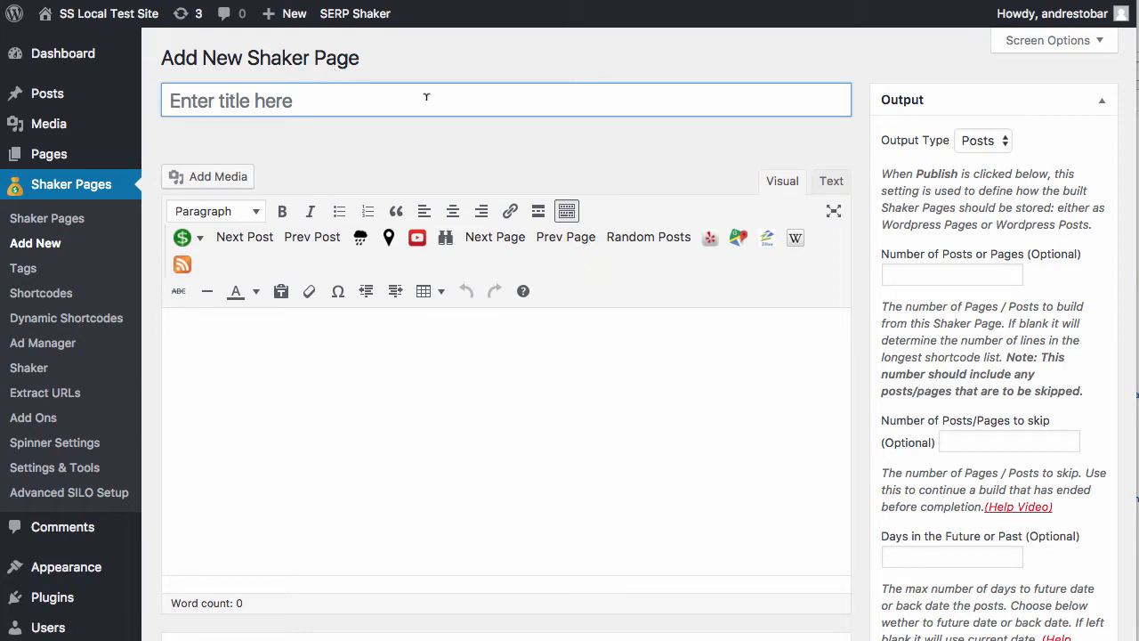
pyautogui.write('P')
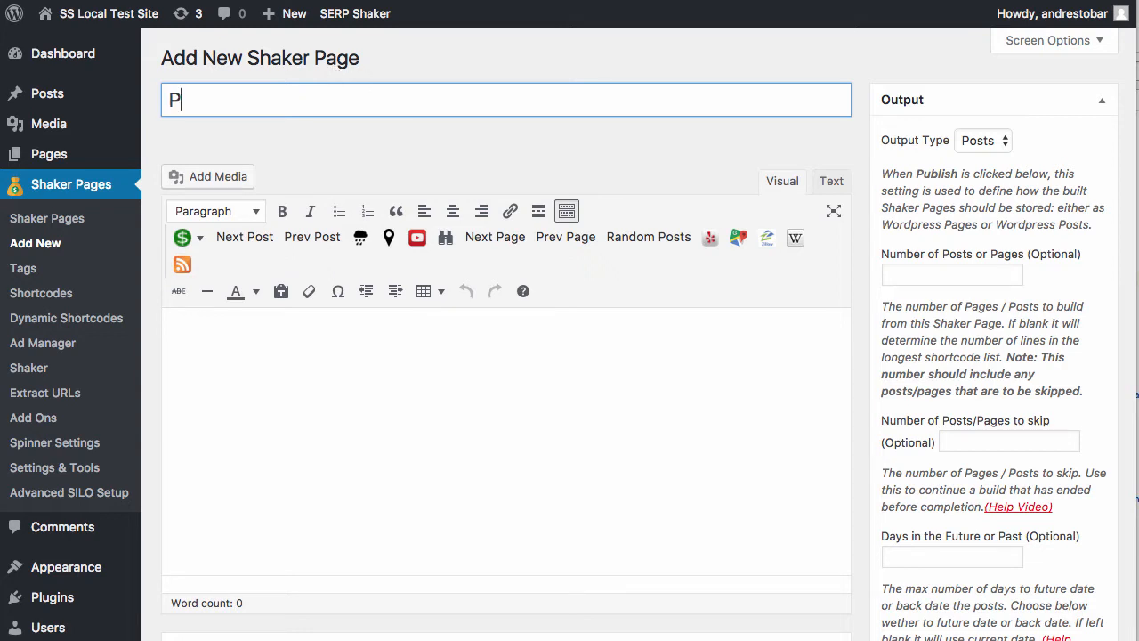
pyautogui.press('BackSpace')
pyautogui.scroll(-5, 348, 135)
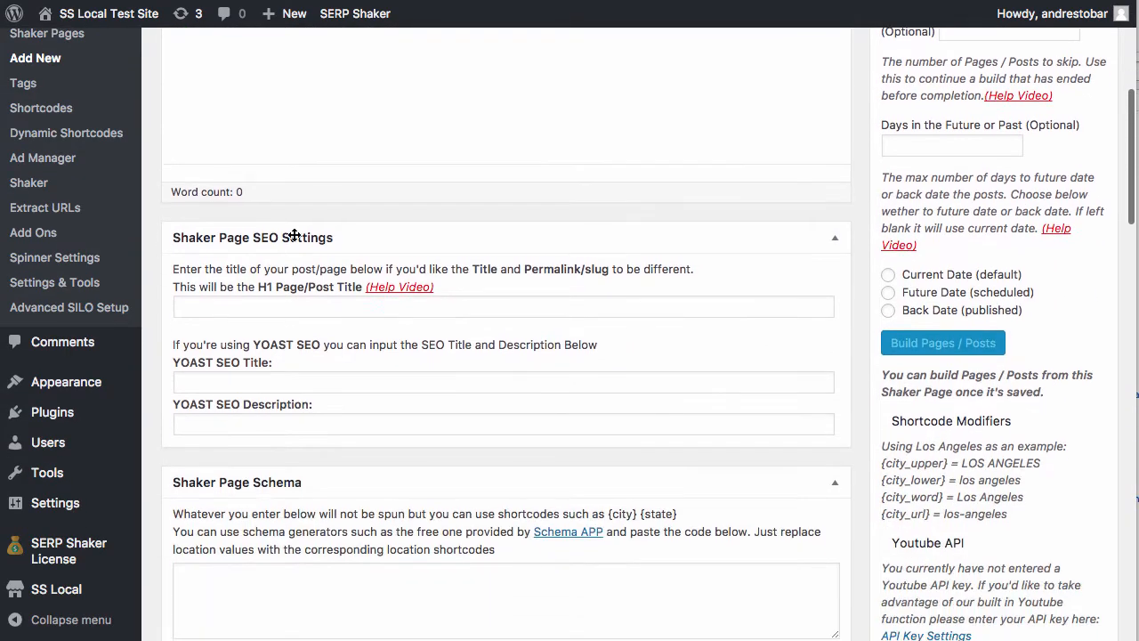
pyautogui.scroll(5, 255, 309)
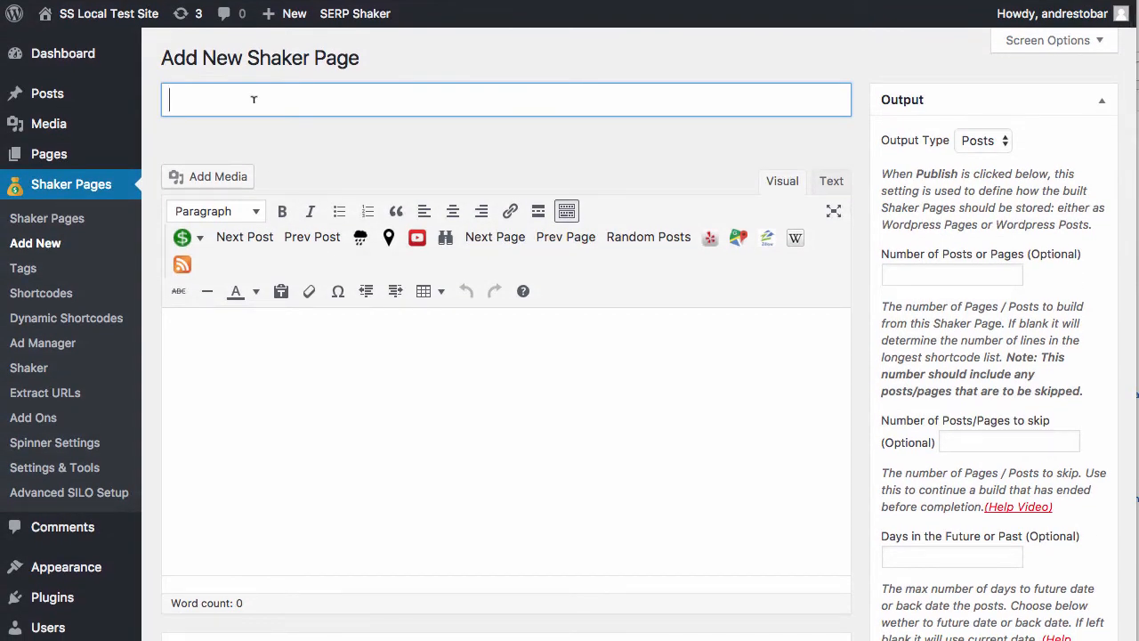
pyautogui.write('{stateonly}')
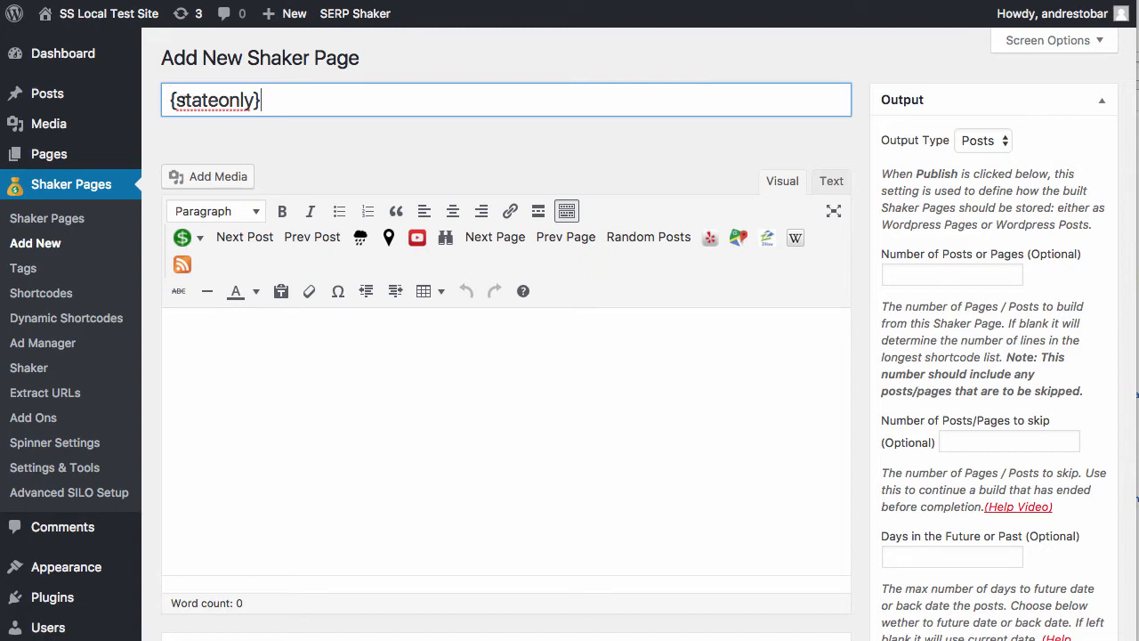
pyautogui.click(358, 442)
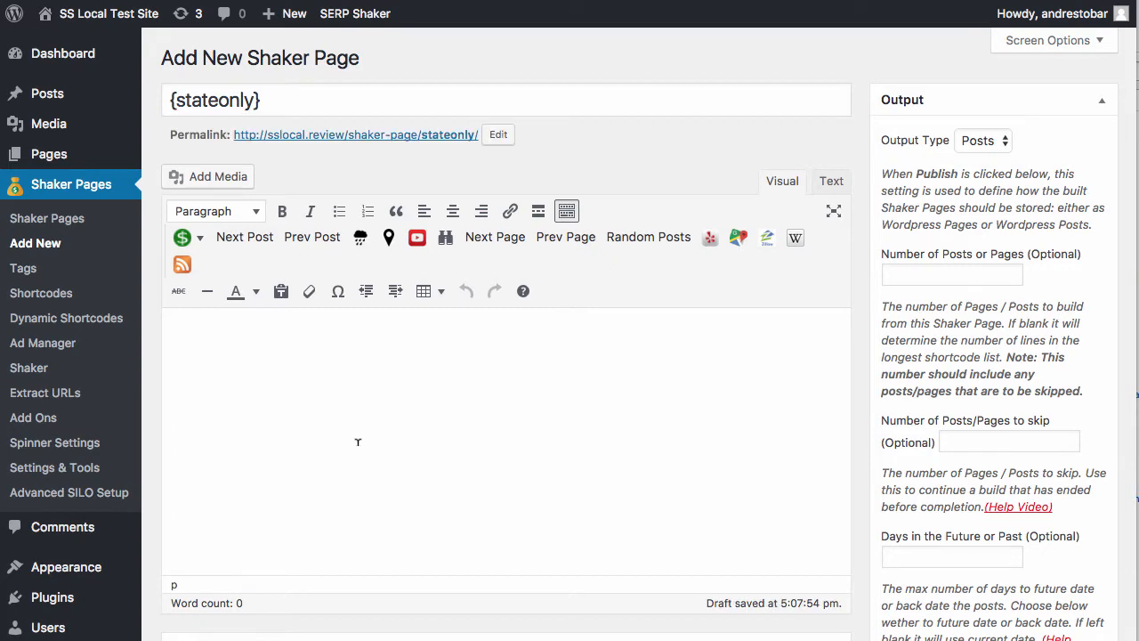
# - Set the H1 page title in the Shaker Page SEO settings to "Pawn Shops in {stateonly}"
pyautogui.scroll(-1, 357, 441)
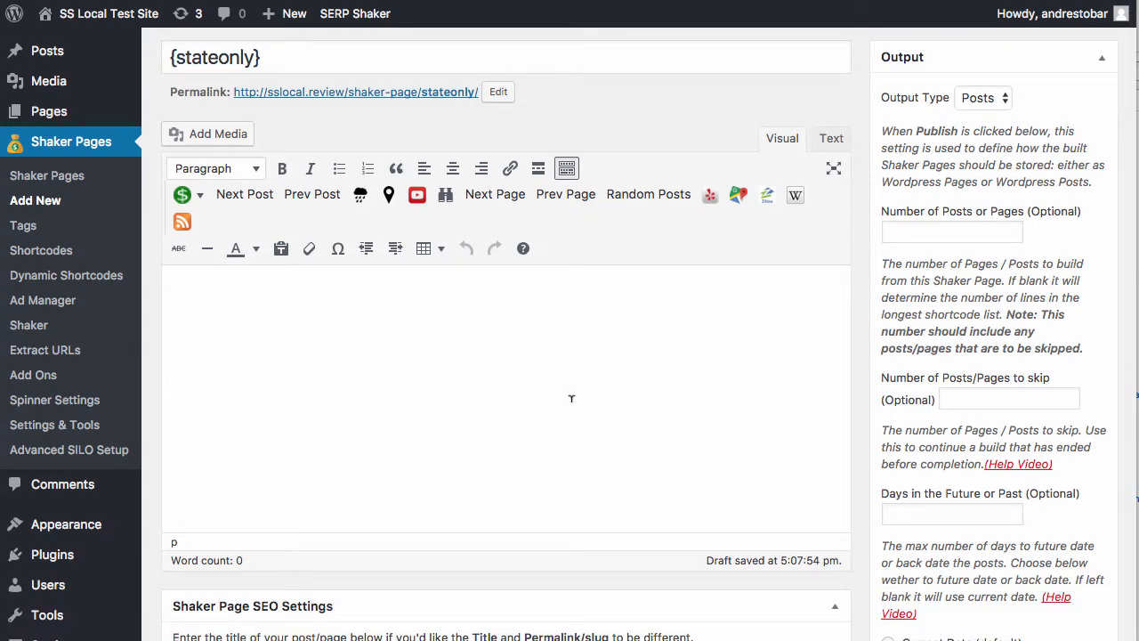
pyautogui.scroll(-8, 571, 398)
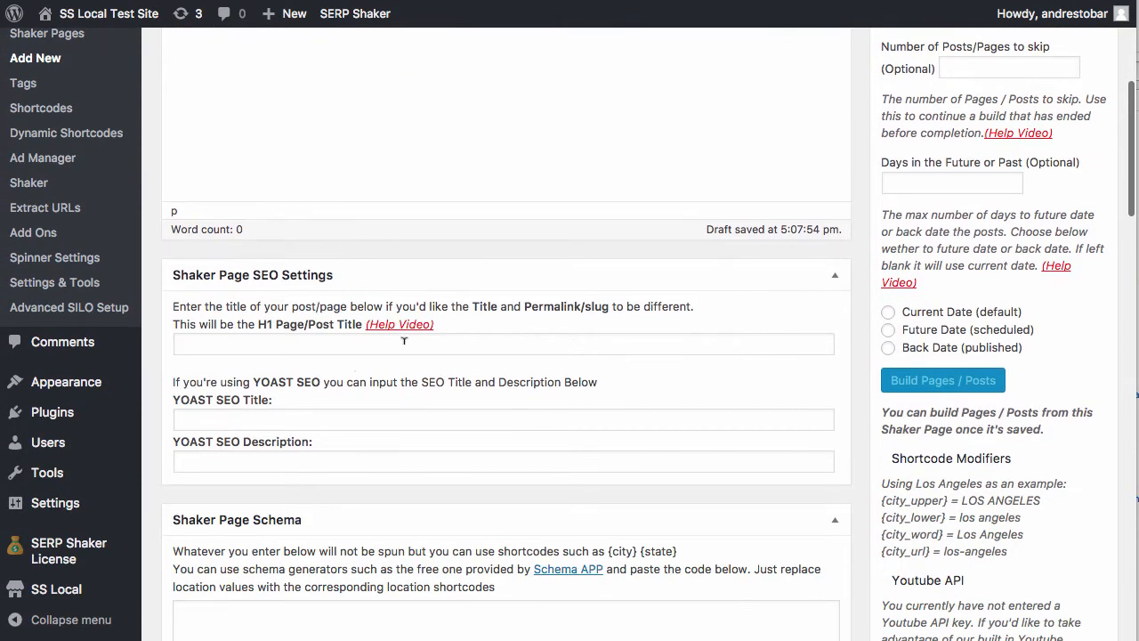
pyautogui.click(404, 343)
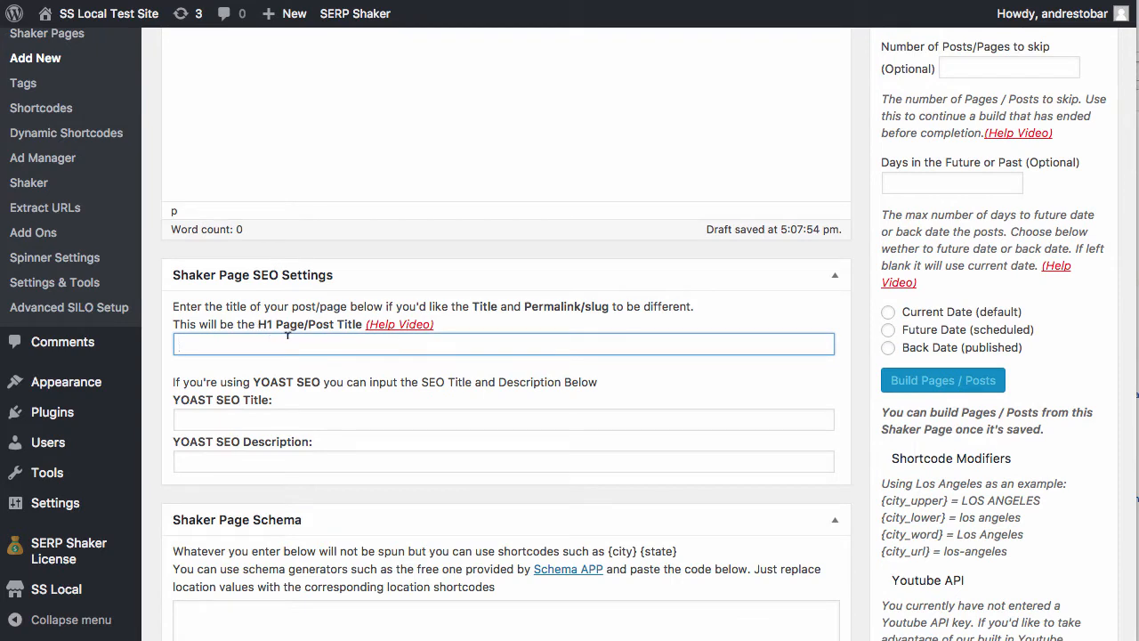
pyautogui.write('Pawn Shops in {stateon')
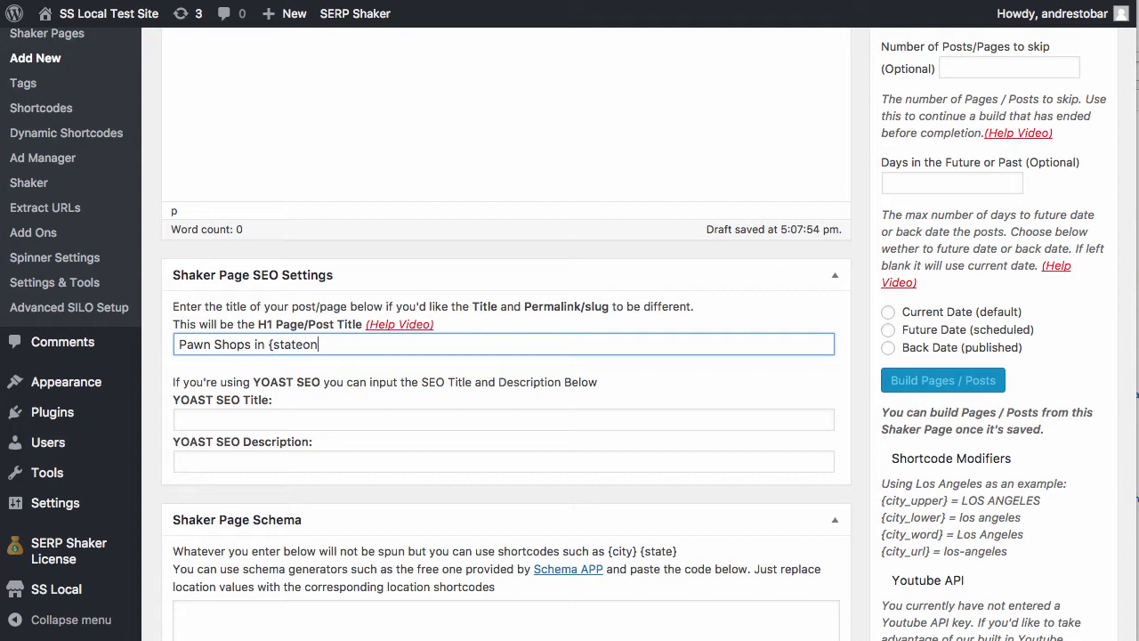
pyautogui.write('ly}')
pyautogui.scroll(-2, 545, 389)
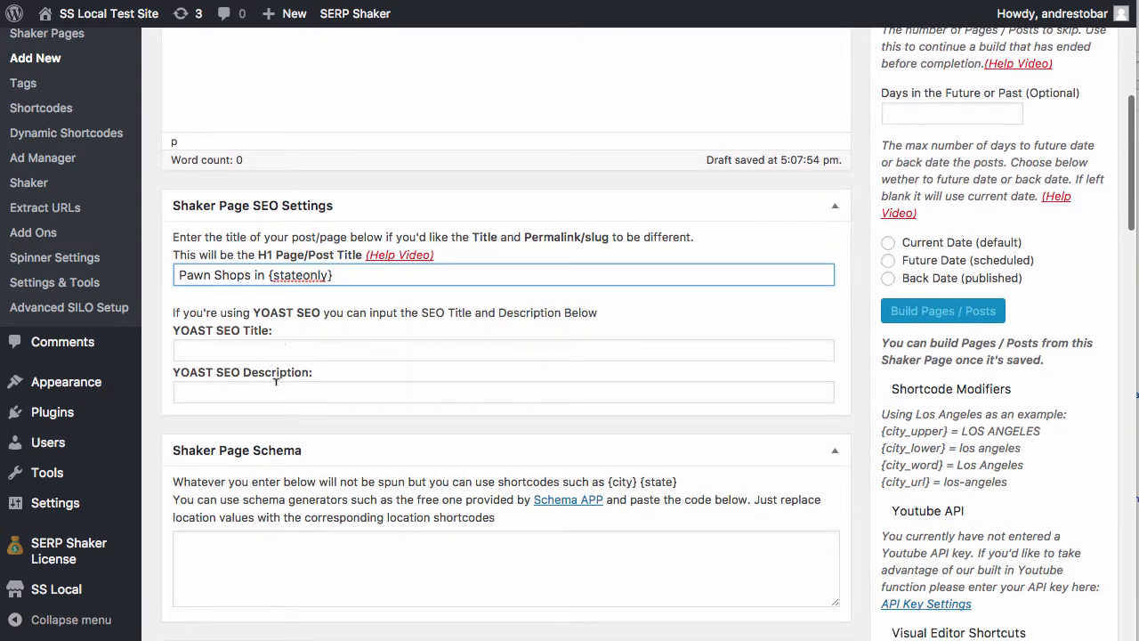
# - Set the Shaker Page's output type to Pages
pyautogui.scroll(6, 991, 423)
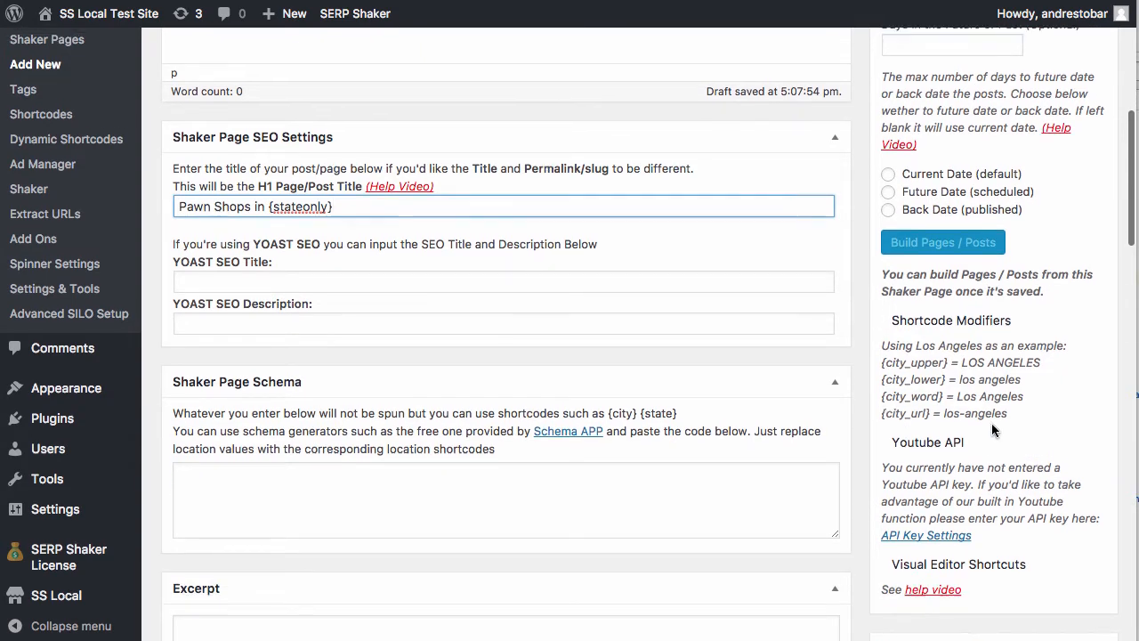
pyautogui.scroll(-2, 991, 423)
pyautogui.scroll(3, 992, 423)
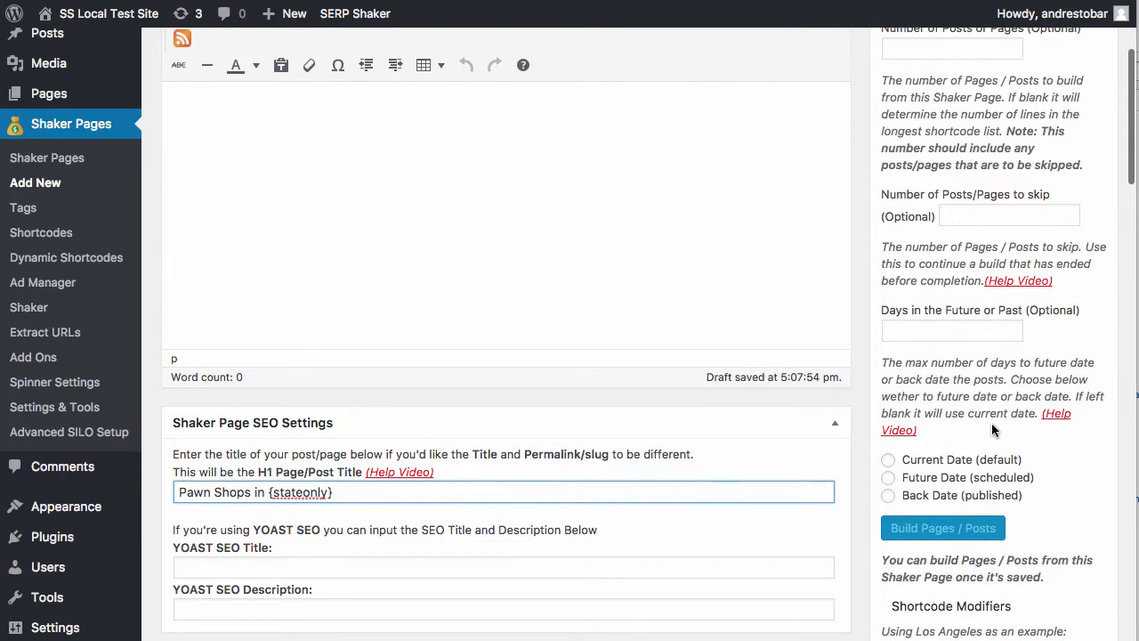
pyautogui.scroll(3, 992, 420)
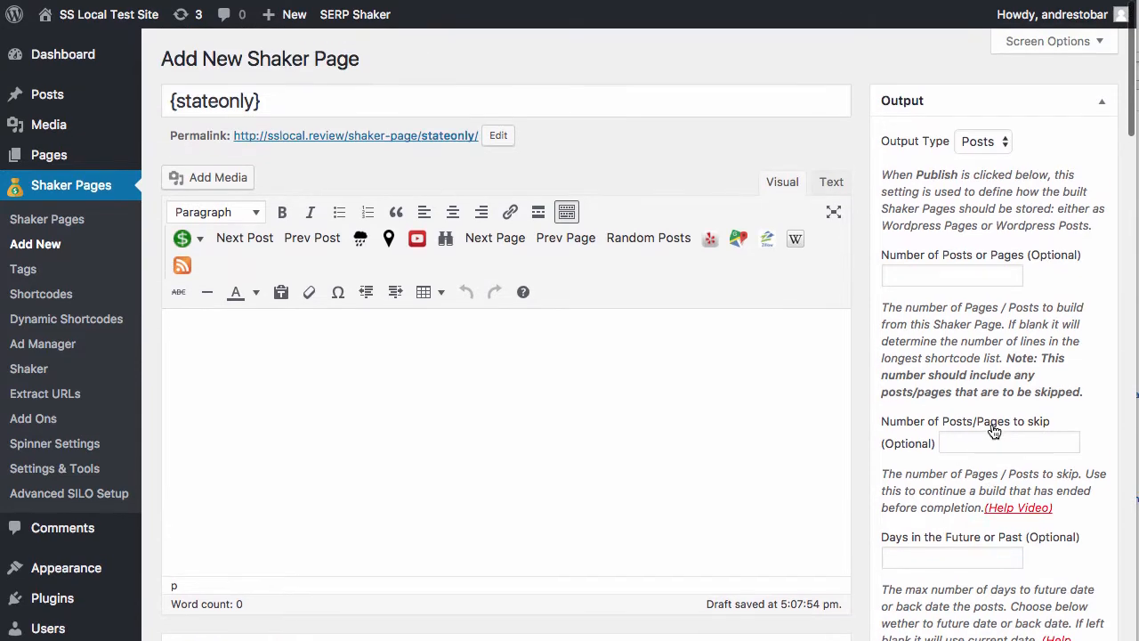
pyautogui.scroll(-2, 995, 429)
pyautogui.scroll(-3, 992, 430)
pyautogui.scroll(5, 988, 311)
pyautogui.click(982, 157)
pyautogui.click(979, 157)
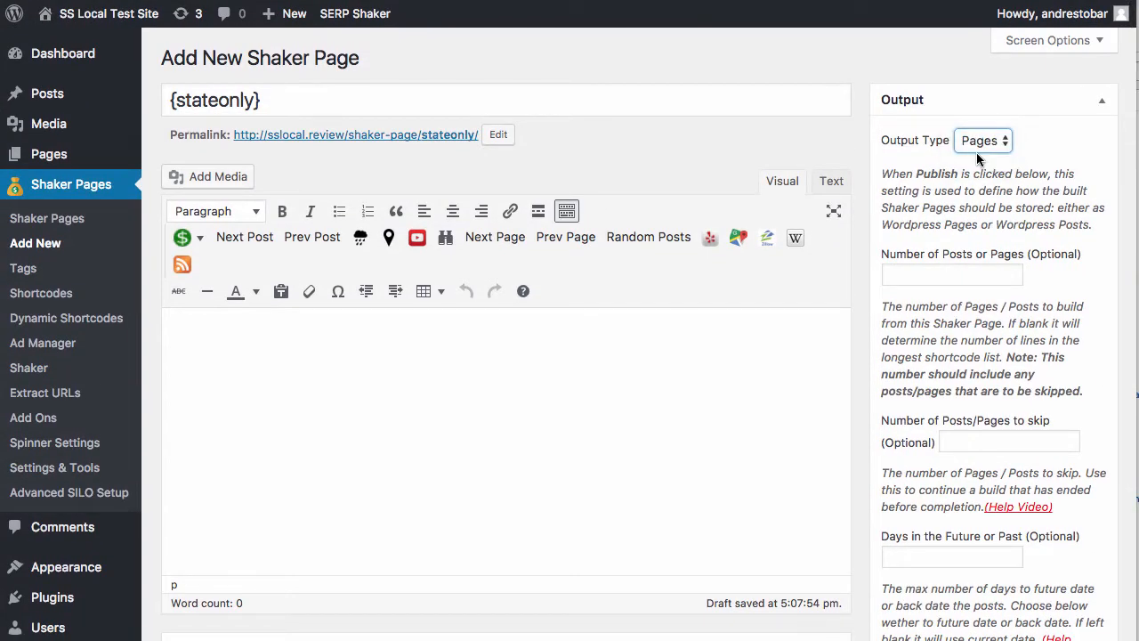
# - Review the remaining Shaker Page settings, including the page parent, publishing and page attribute options
pyautogui.scroll(-10, 1011, 153)
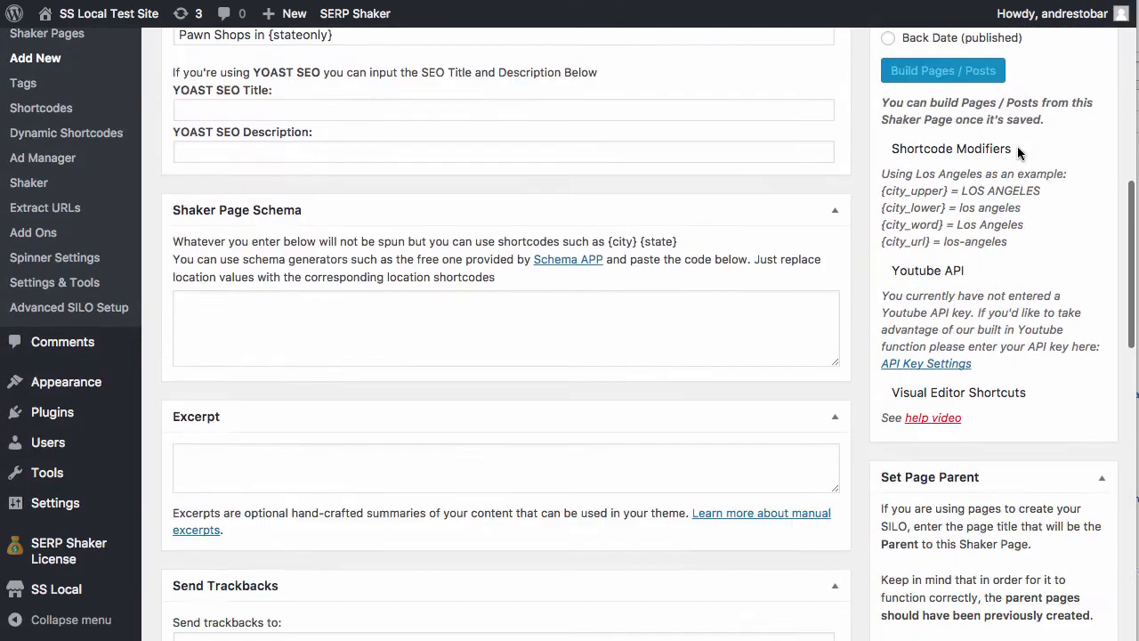
pyautogui.scroll(-6, 1019, 153)
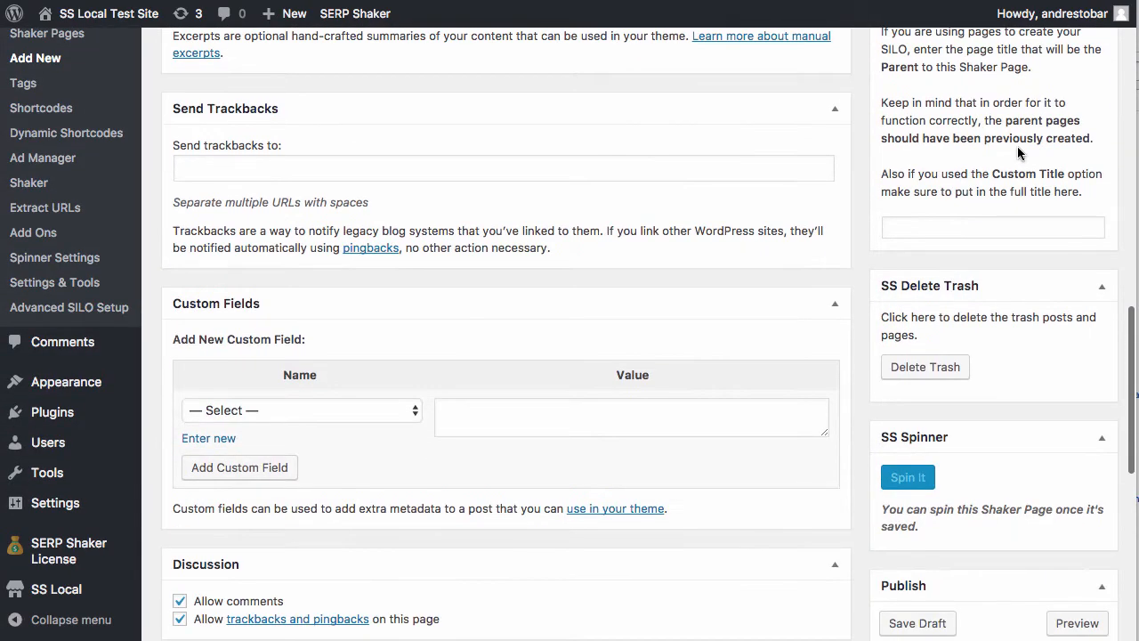
pyautogui.scroll(-5, 1020, 155)
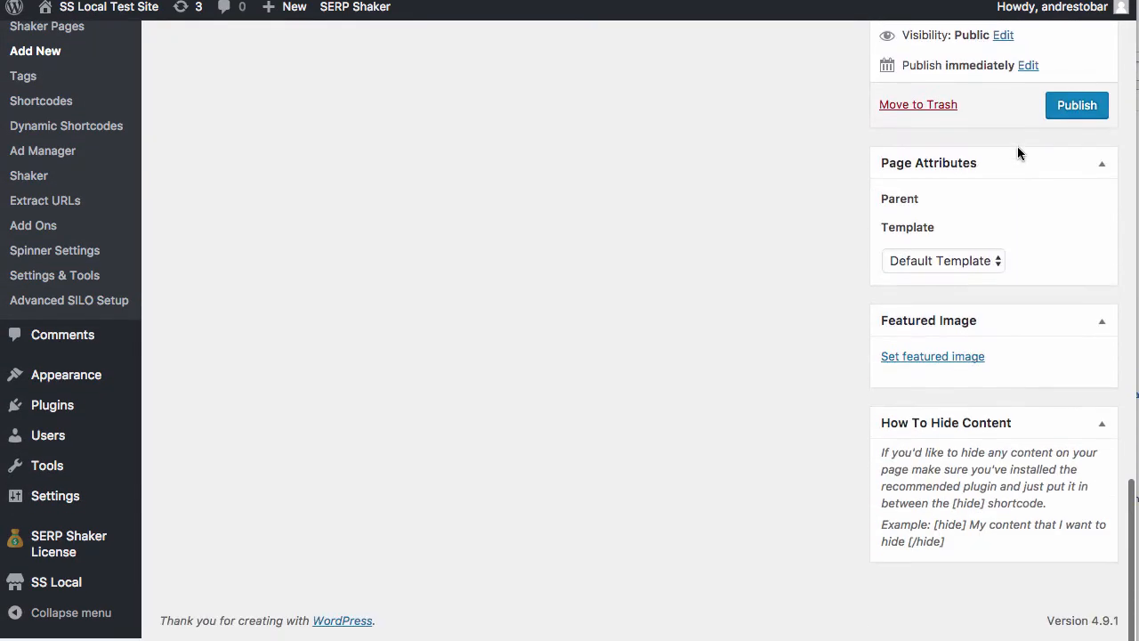
pyautogui.scroll(4, 1020, 154)
pyautogui.scroll(10, 1020, 153)
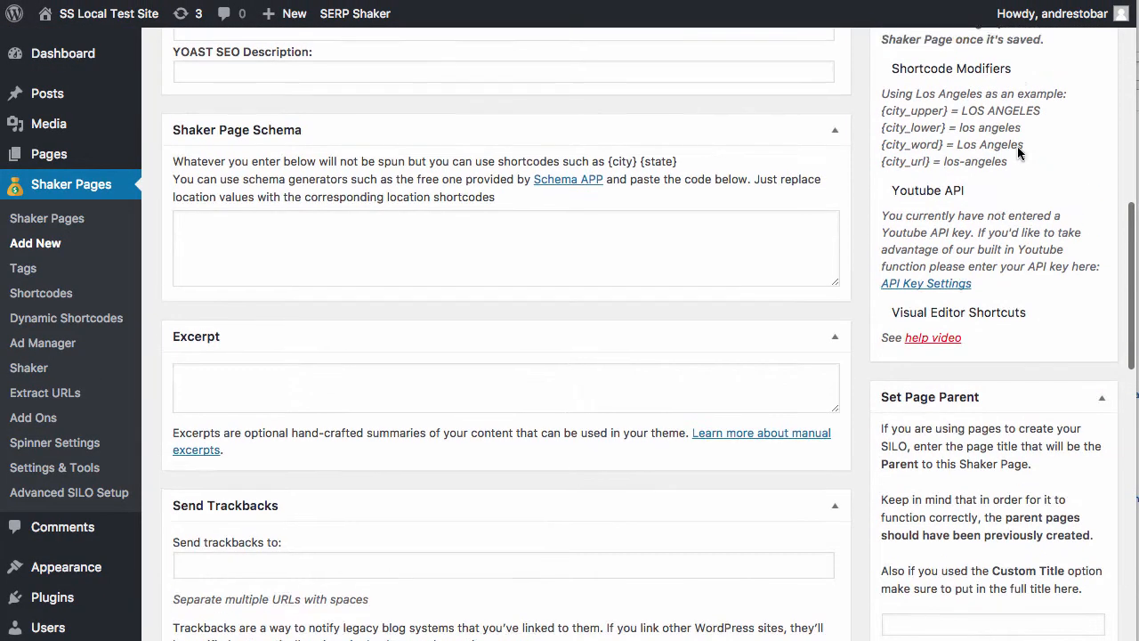
pyautogui.scroll(3, 1020, 153)
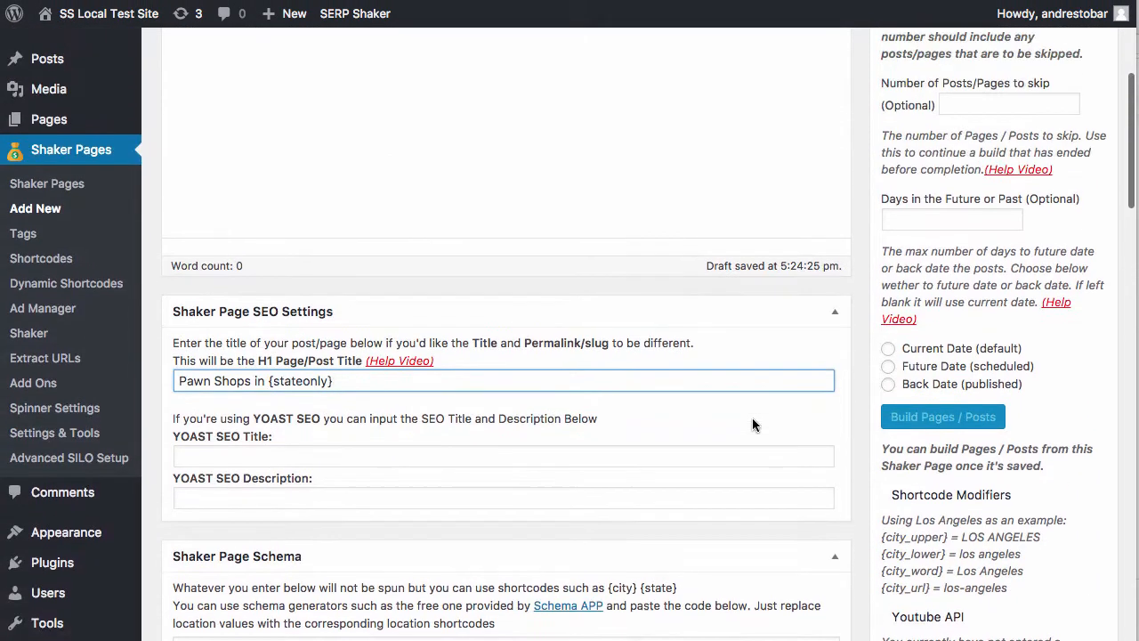
# - Insert the [subpages] shortcode into the {stateonly} page's content
pyautogui.scroll(3, 752, 425)
pyautogui.click(617, 377)
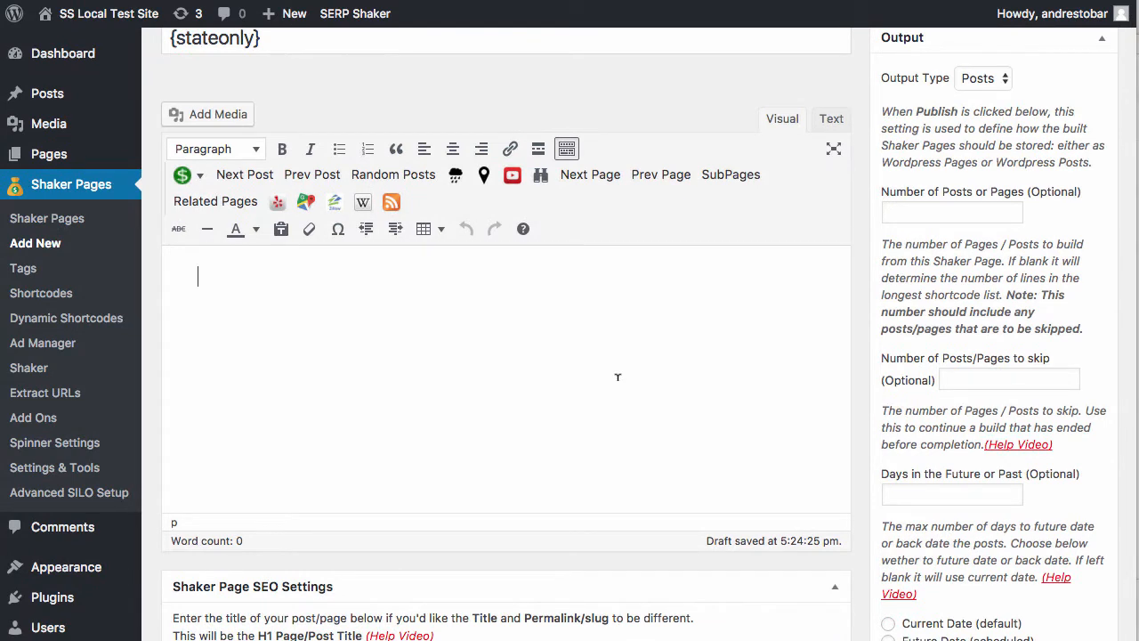
pyautogui.scroll(1, 618, 377)
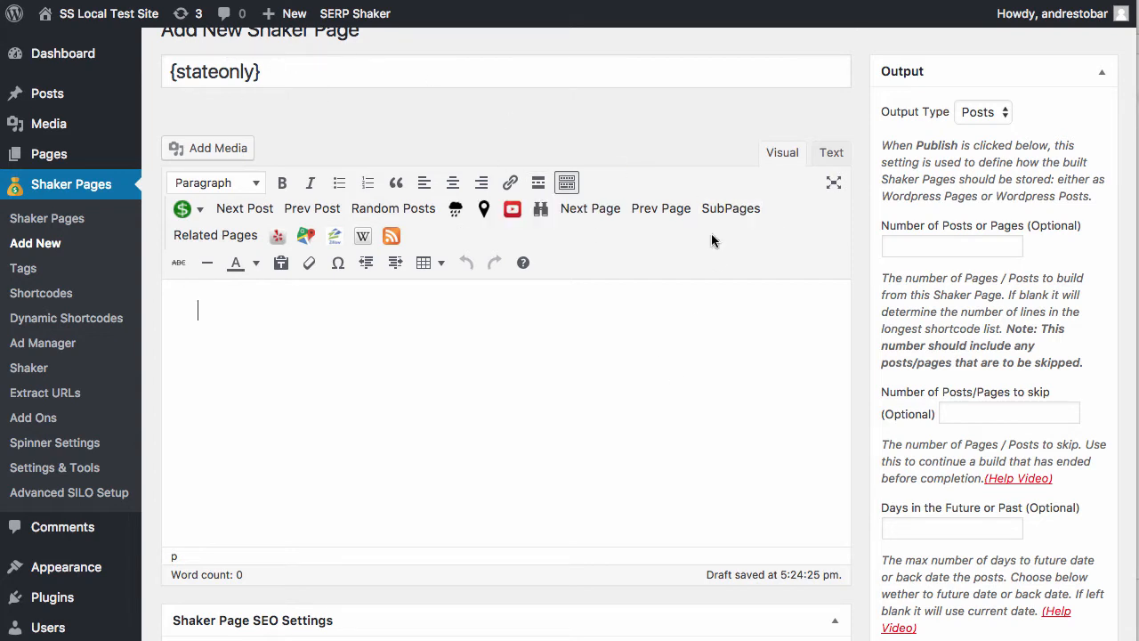
pyautogui.click(733, 210)
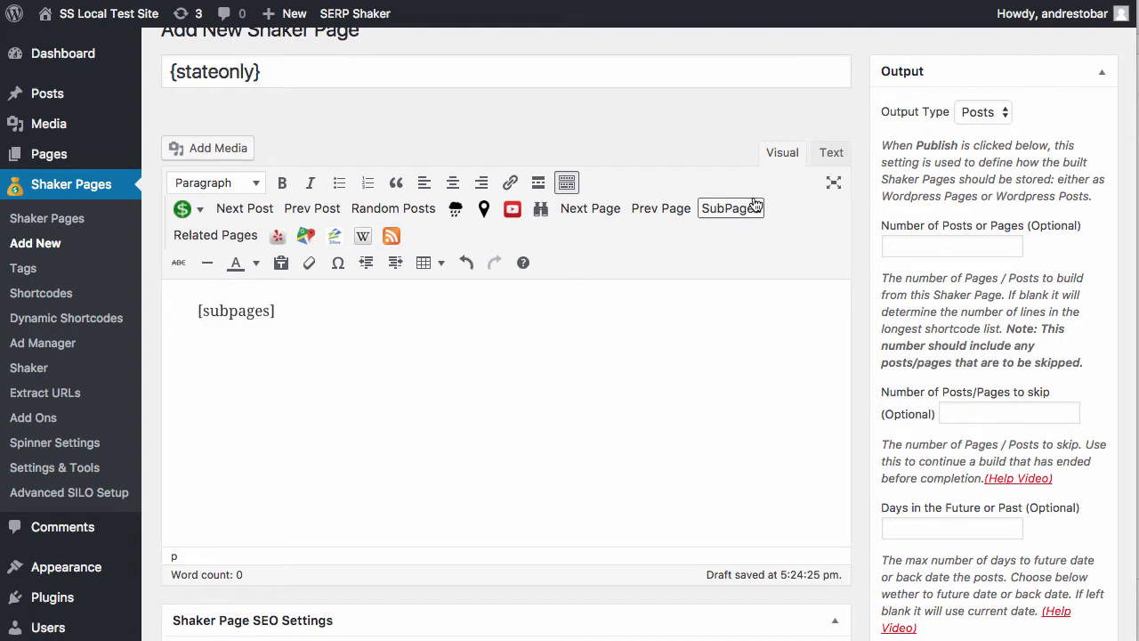
# - Insert a next-page link with the anchor text "Go To Next Page" below the [subpages] shortcode
pyautogui.scroll(-1, 292, 313)
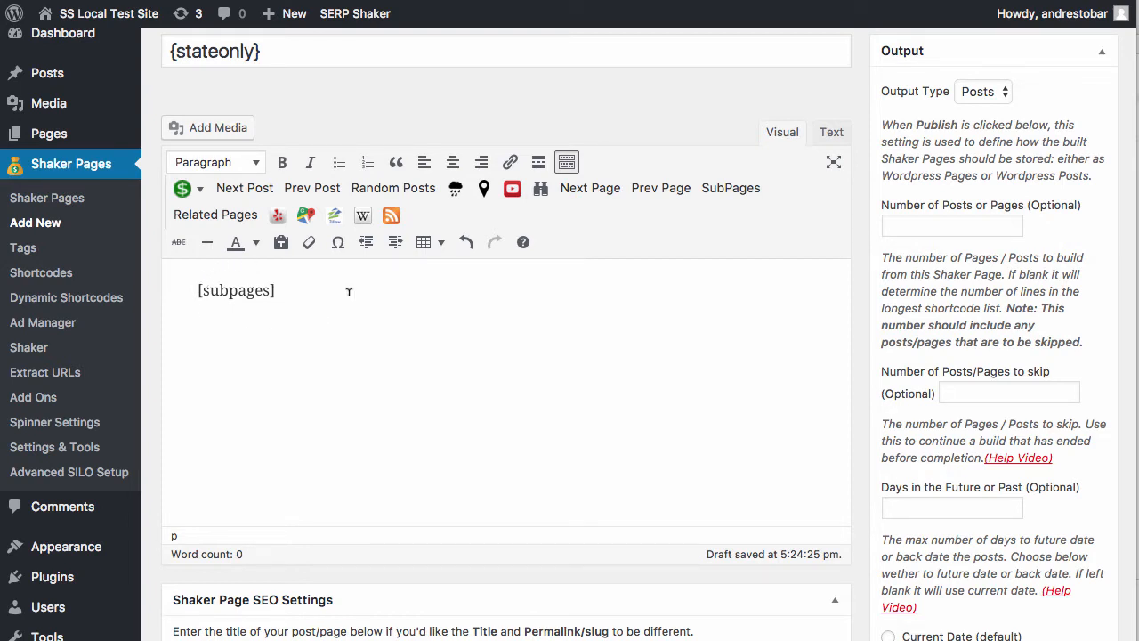
pyautogui.click(590, 188)
pyautogui.tripleClick(486, 313)
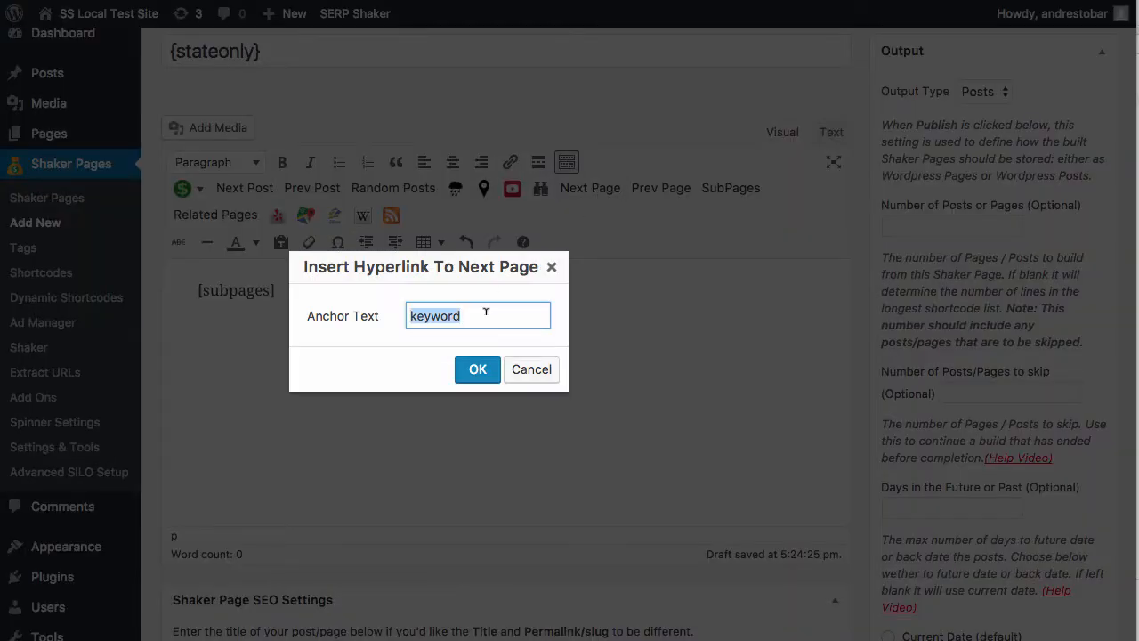
pyautogui.write('Go To NExt')
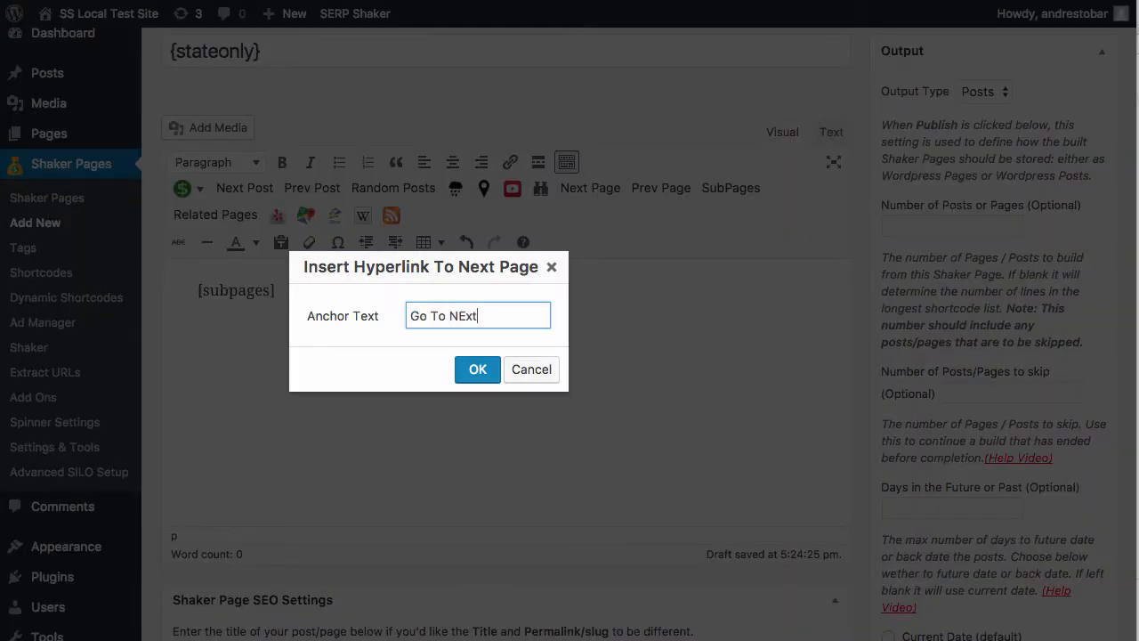
pyautogui.write(' Page')
pyautogui.click(471, 367)
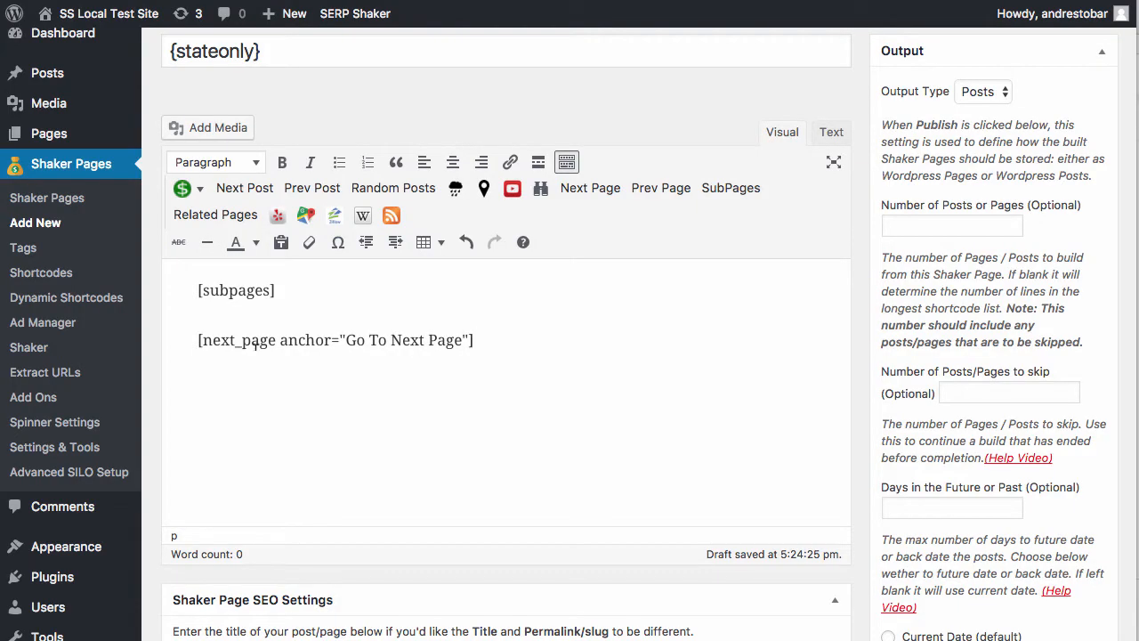
# - Insert a previous-page link with the anchor text "Go To Previous Page" before the next-page shortcode
pyautogui.click(659, 187)
pyautogui.doubleClick(470, 313)
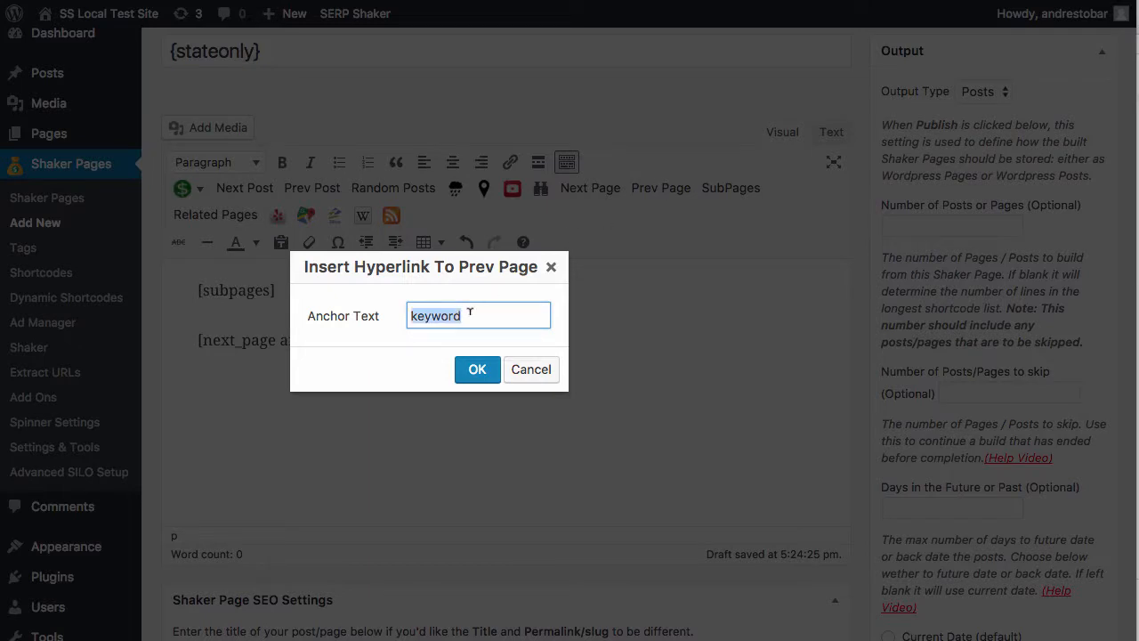
pyautogui.write('Go TO PR')
pyautogui.press('BackSpace')
pyautogui.press('BackSpace')
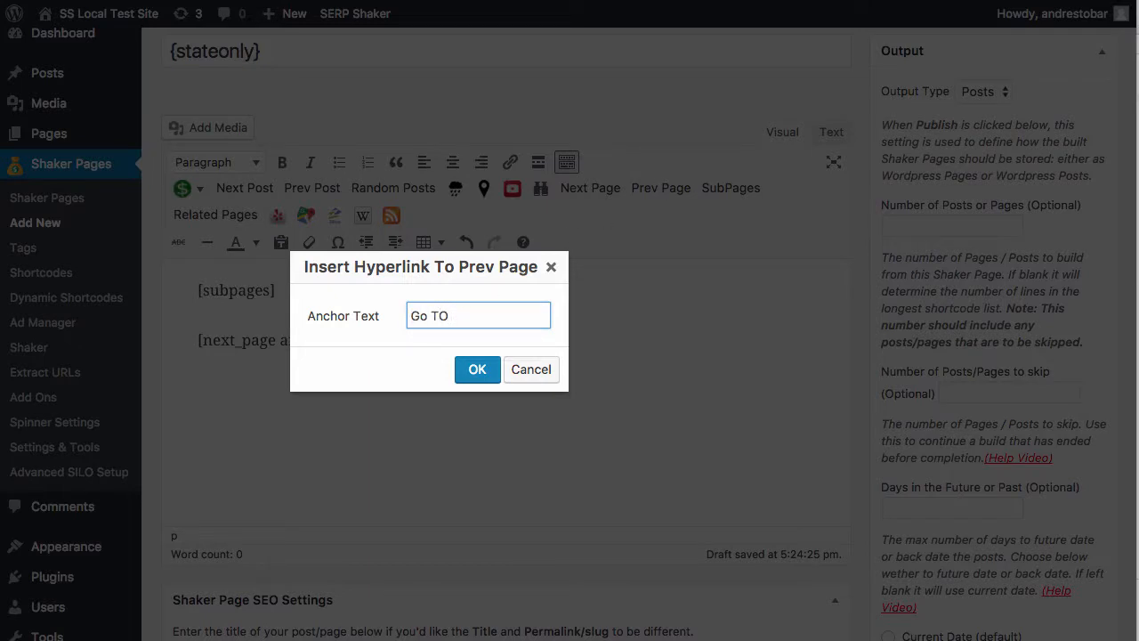
pyautogui.write('Previous Page')
pyautogui.click(477, 369)
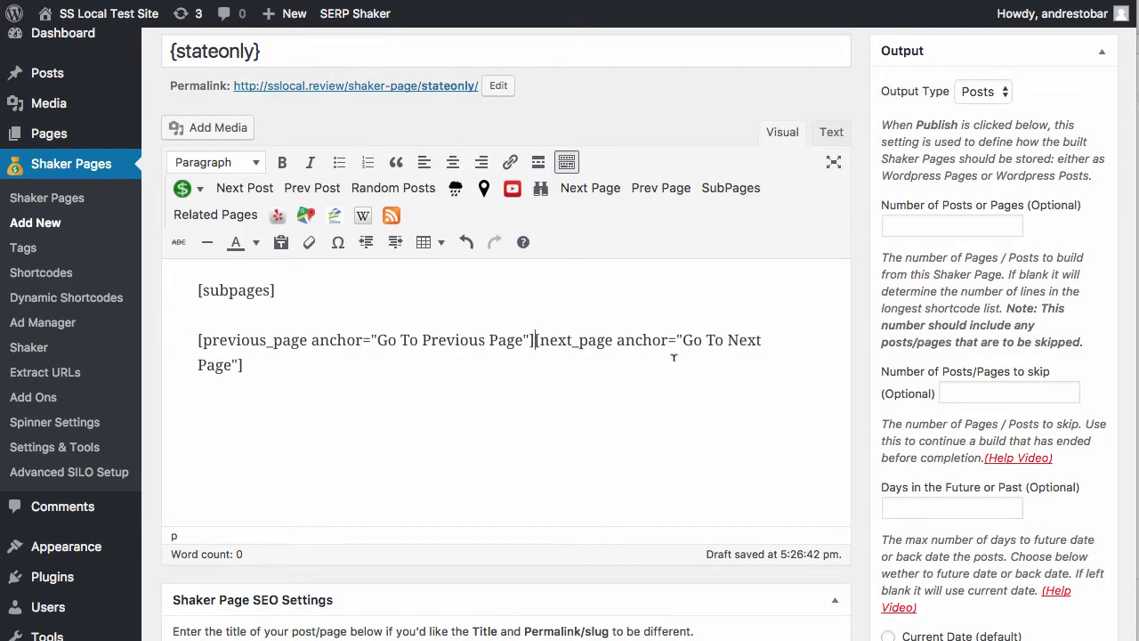
# - Separate the previous-page and next-page shortcodes in the page content with "..."
pyautogui.write('...')
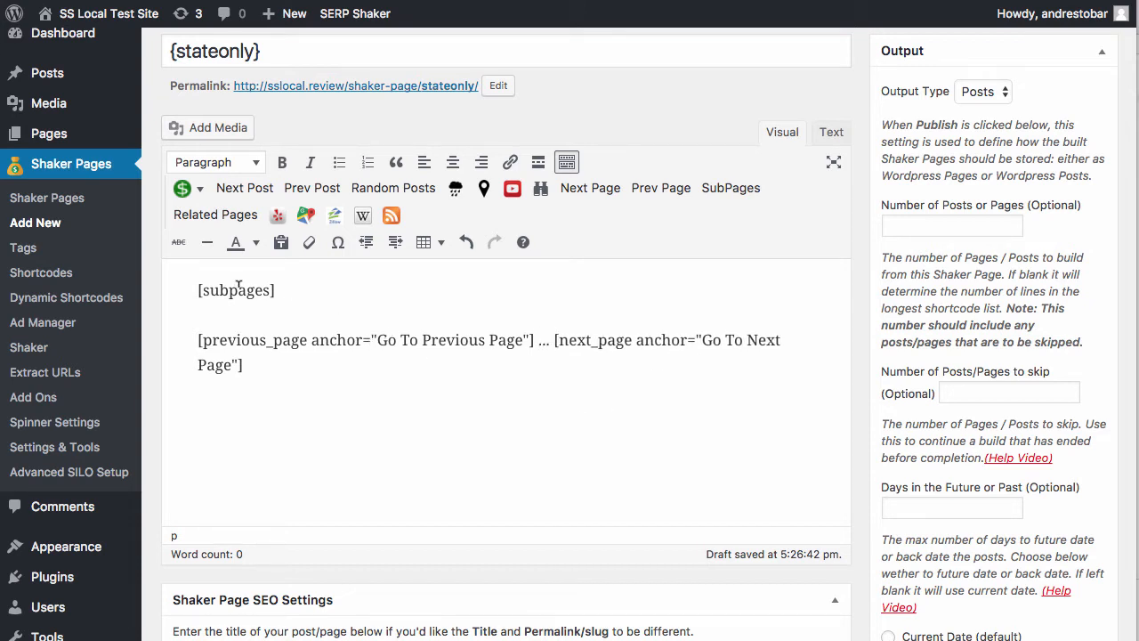
pyautogui.scroll(-5, 518, 405)
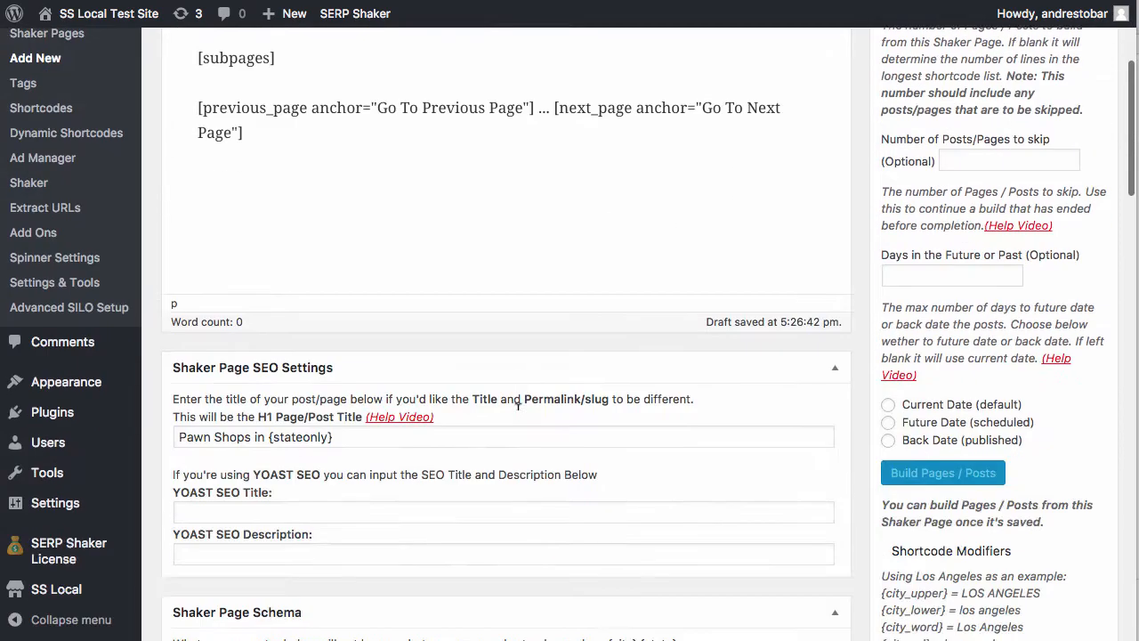
pyautogui.scroll(5, 518, 408)
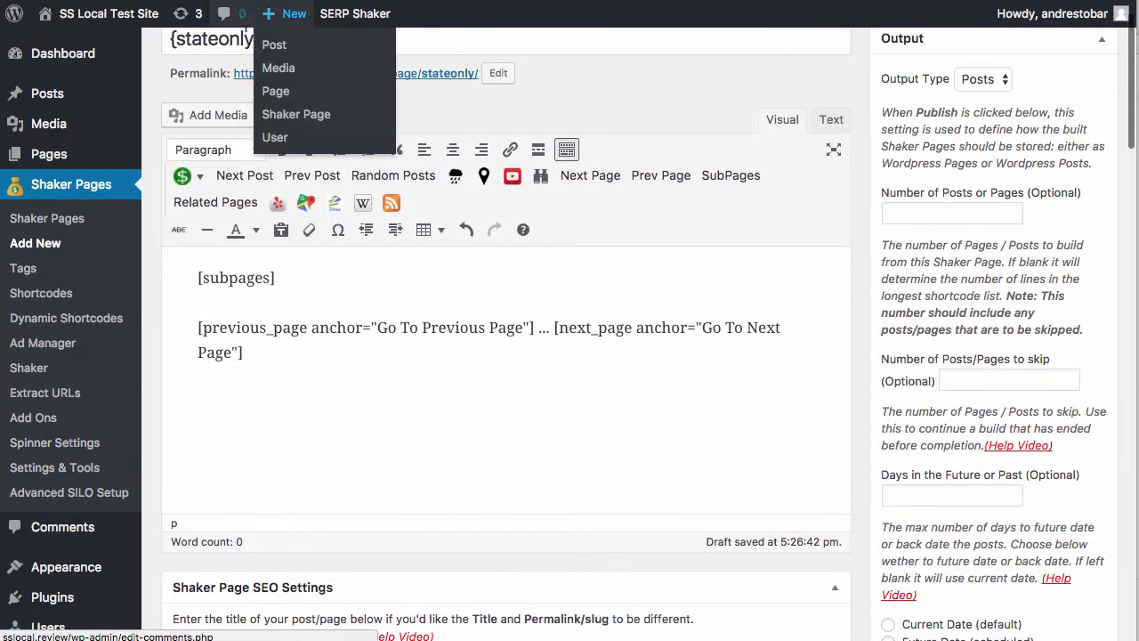
pyautogui.scroll(1, 203, 270)
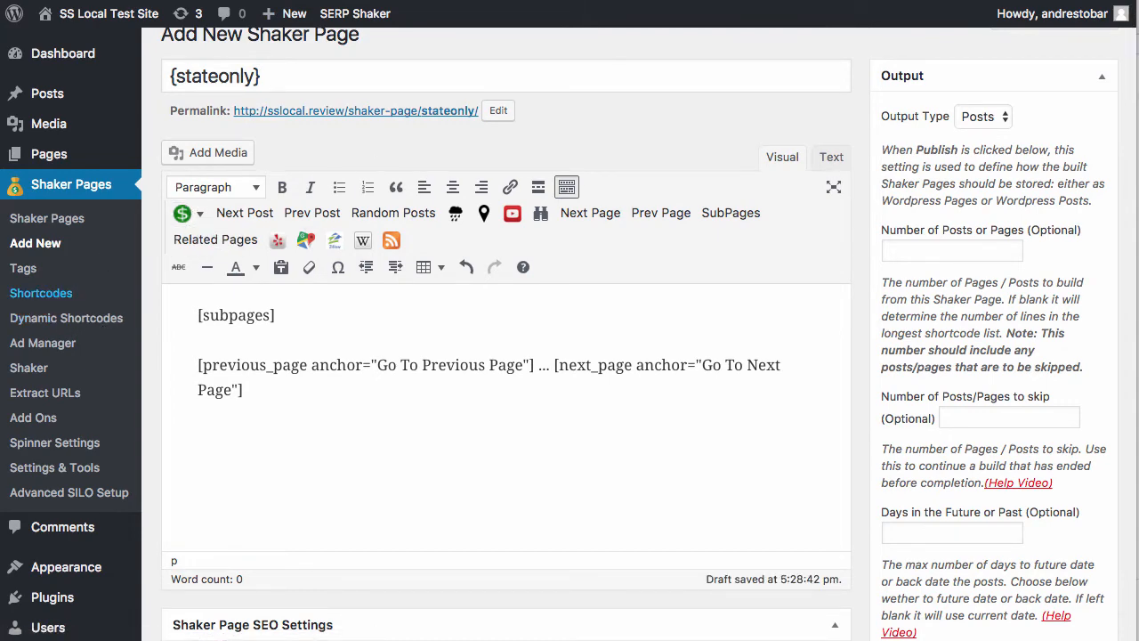
# - Open the state shortcode from the SERP Shaker shortcode list and select all of its data lines
pyautogui.click(41, 293)
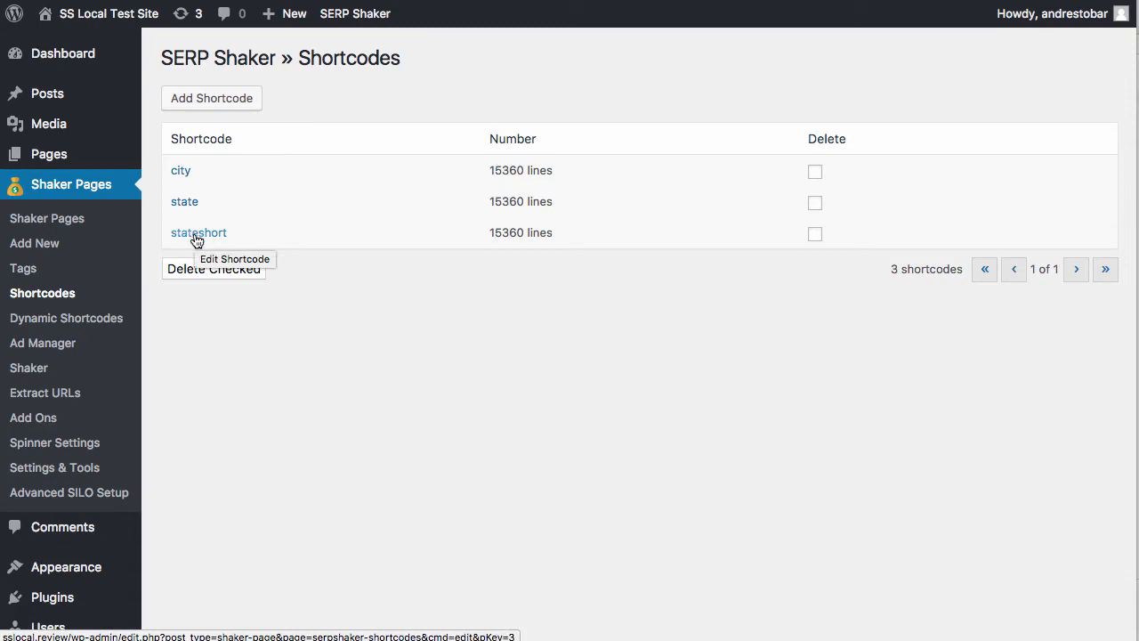
pyautogui.click(181, 207)
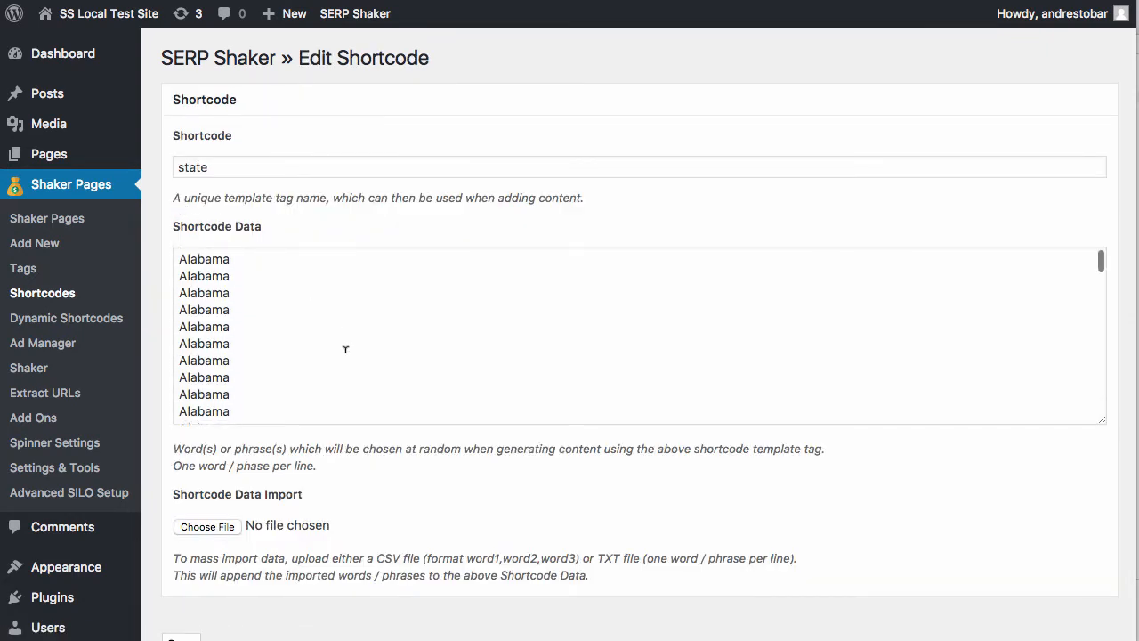
pyautogui.scroll(1, 345, 349)
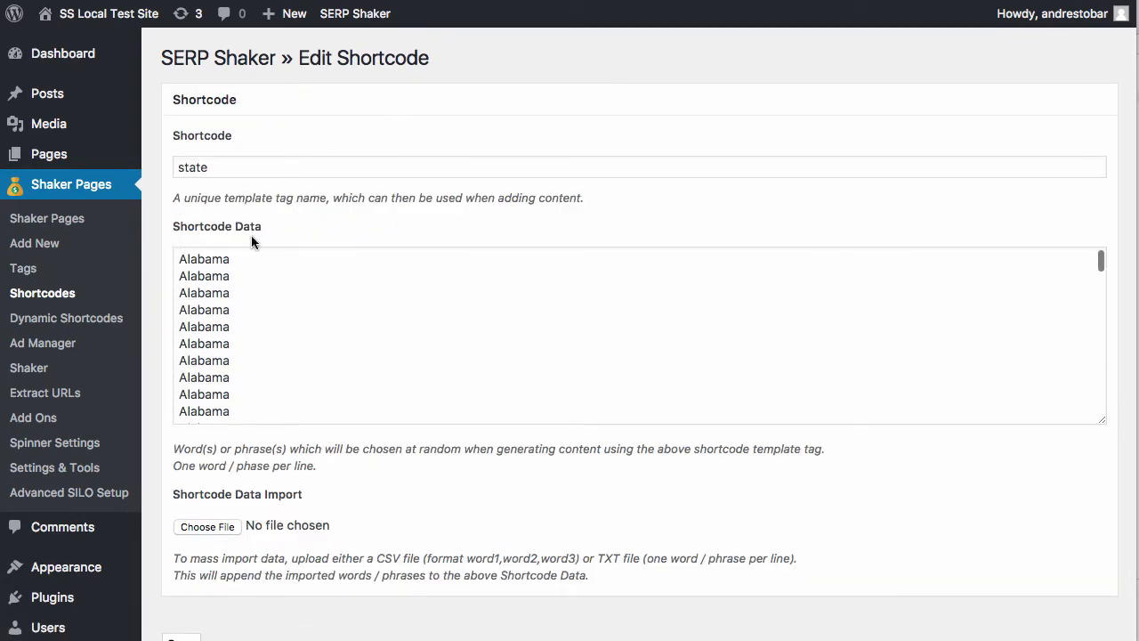
pyautogui.click(291, 264)
pyautogui.hotkey('ctrl', 'a')
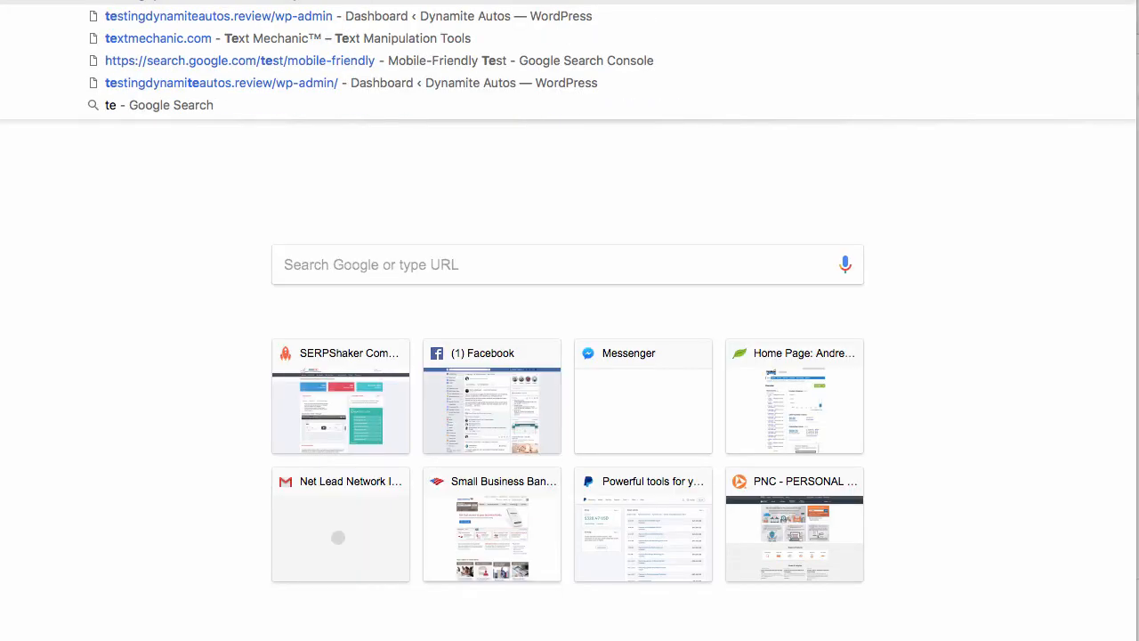
# - Open the Text Mechanic website in a new browser tab and go to its Remove Duplicate Lines tool
pyautogui.write('x')
pyautogui.press('Escape')
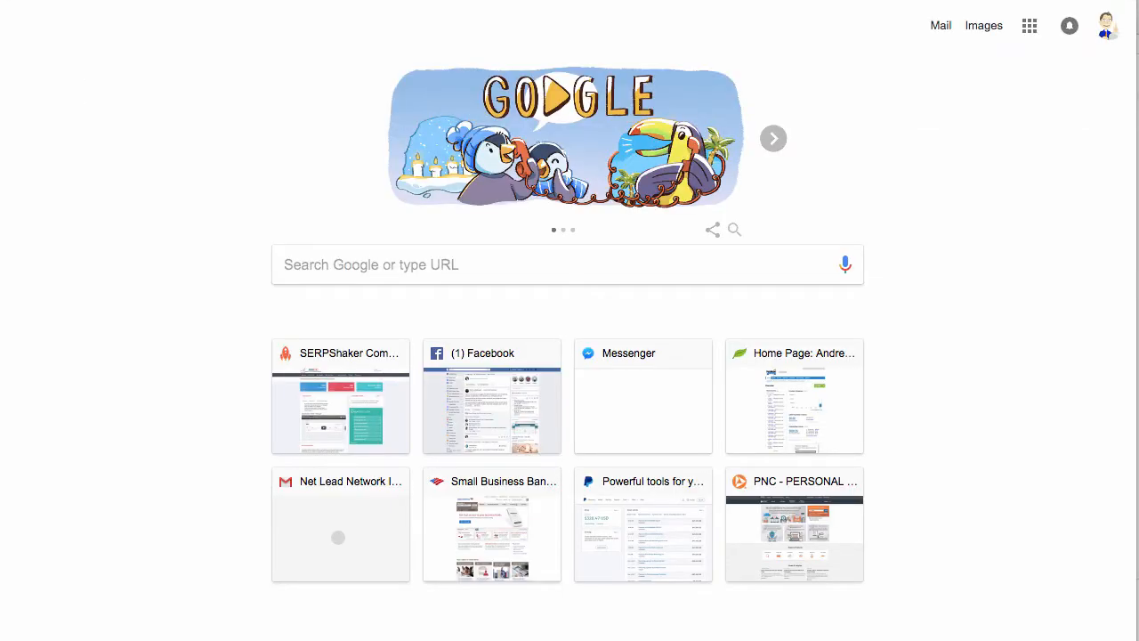
pyautogui.scroll(-1, 489, 242)
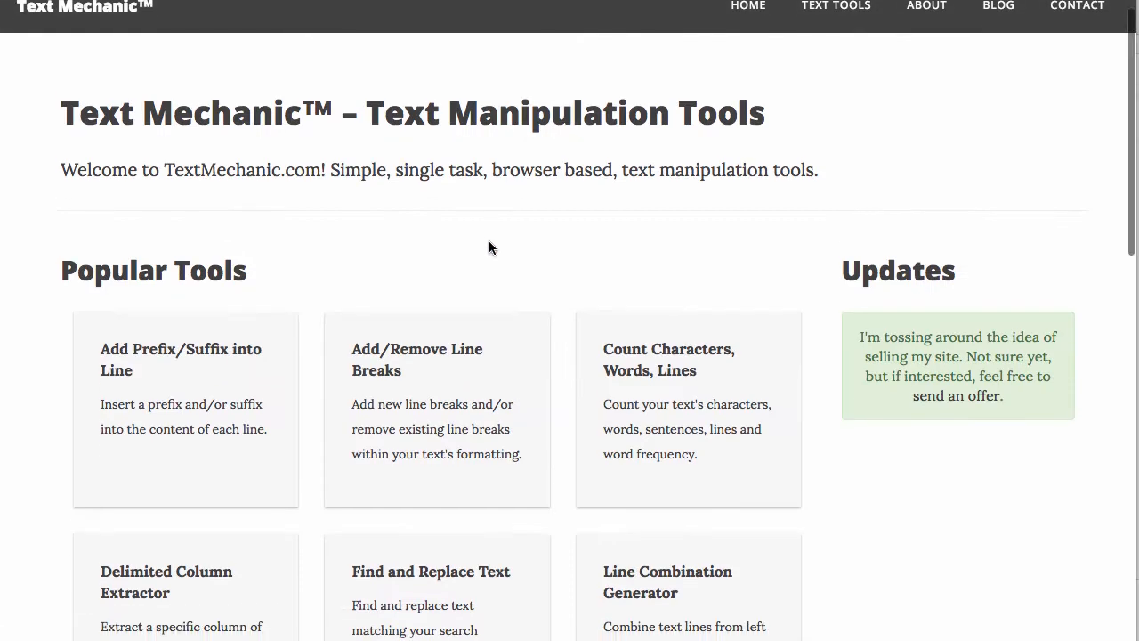
pyautogui.scroll(-5, 489, 242)
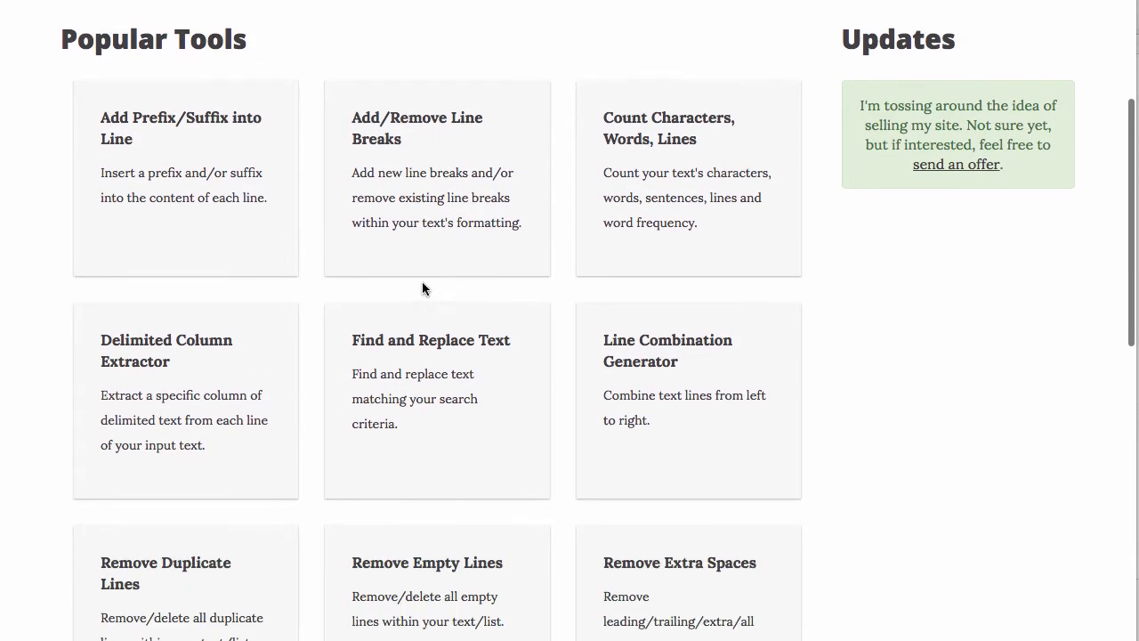
pyautogui.scroll(-4, 422, 288)
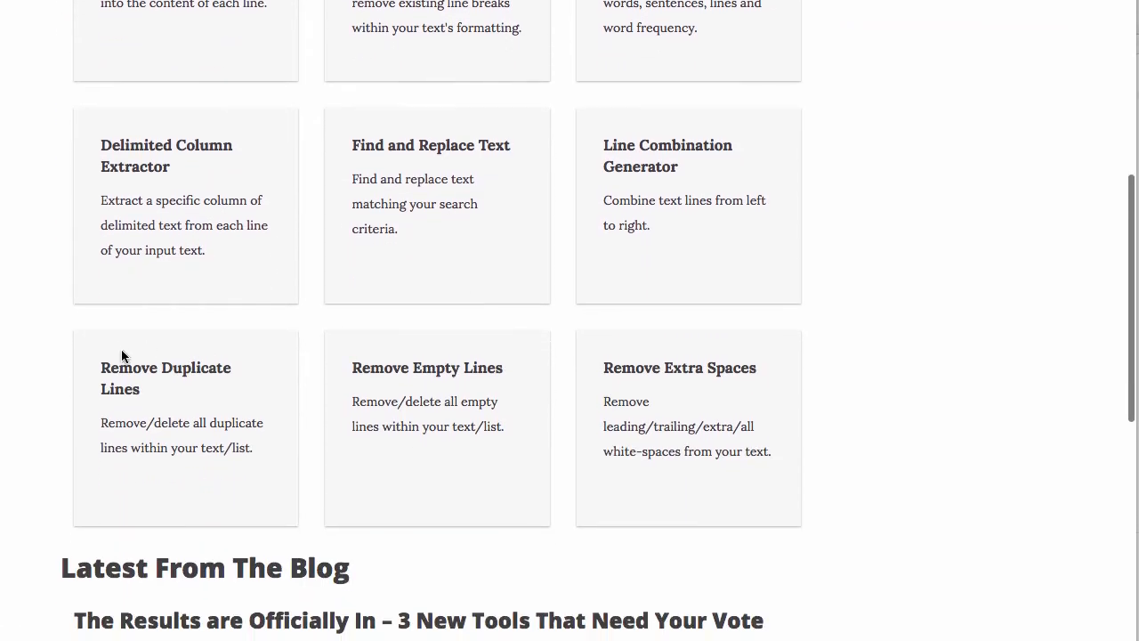
pyautogui.click(127, 374)
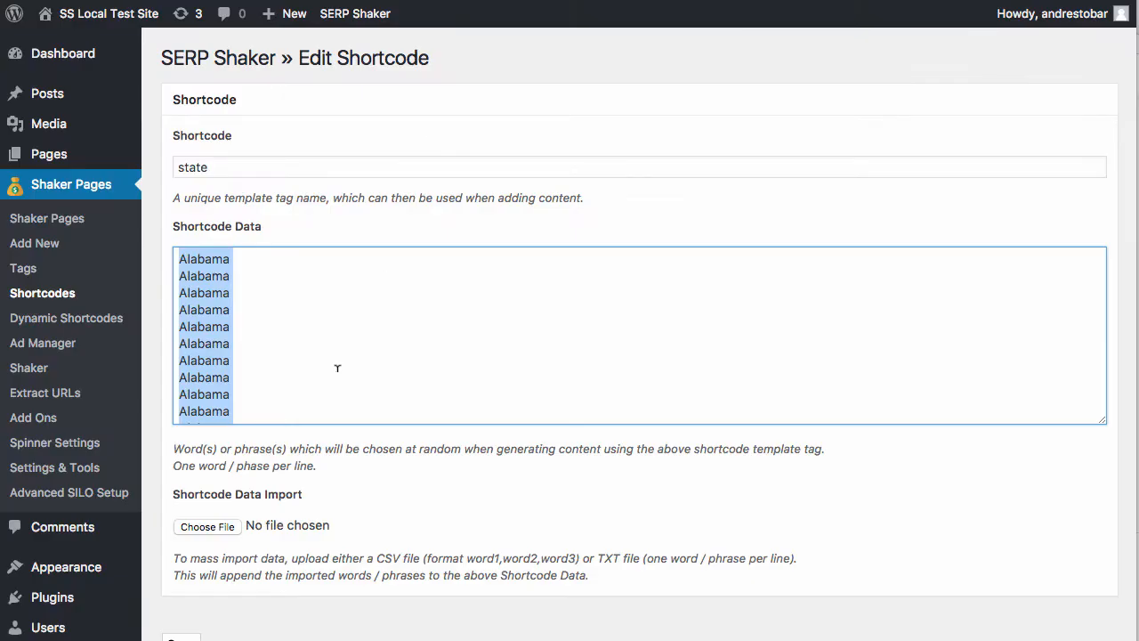
# - Return to the state shortcode in WordPress and copy its entire Shortcode Data list
pyautogui.click(337, 369)
pyautogui.press('super+a')
pyautogui.rightClick(226, 356)
pyautogui.click(244, 433)
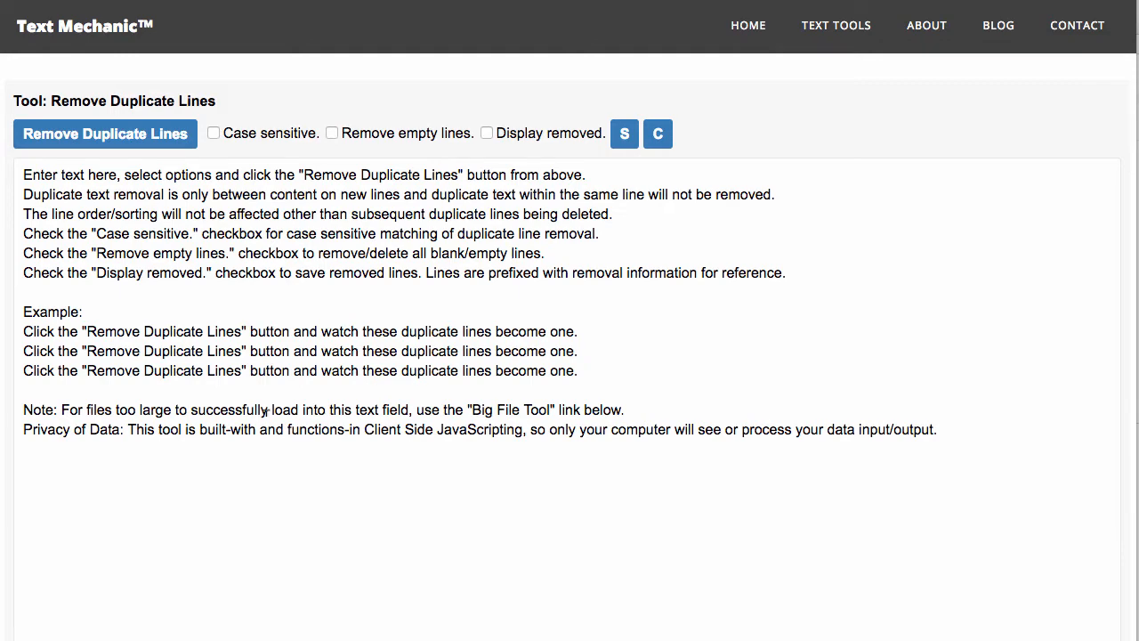
# - In Text Mechanic, replace the sample text with the copied state list and remove the duplicate lines
pyautogui.hotkey('ctrl', 'a')
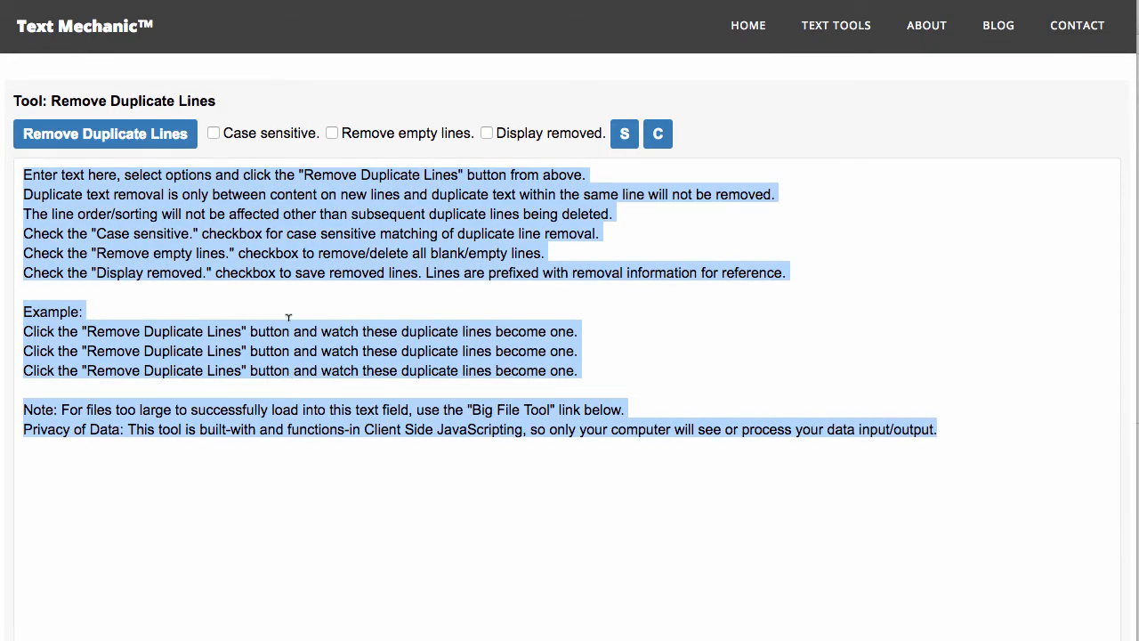
pyautogui.hotkey('ctrl', 'v')
pyautogui.scroll(-2, 183, 292)
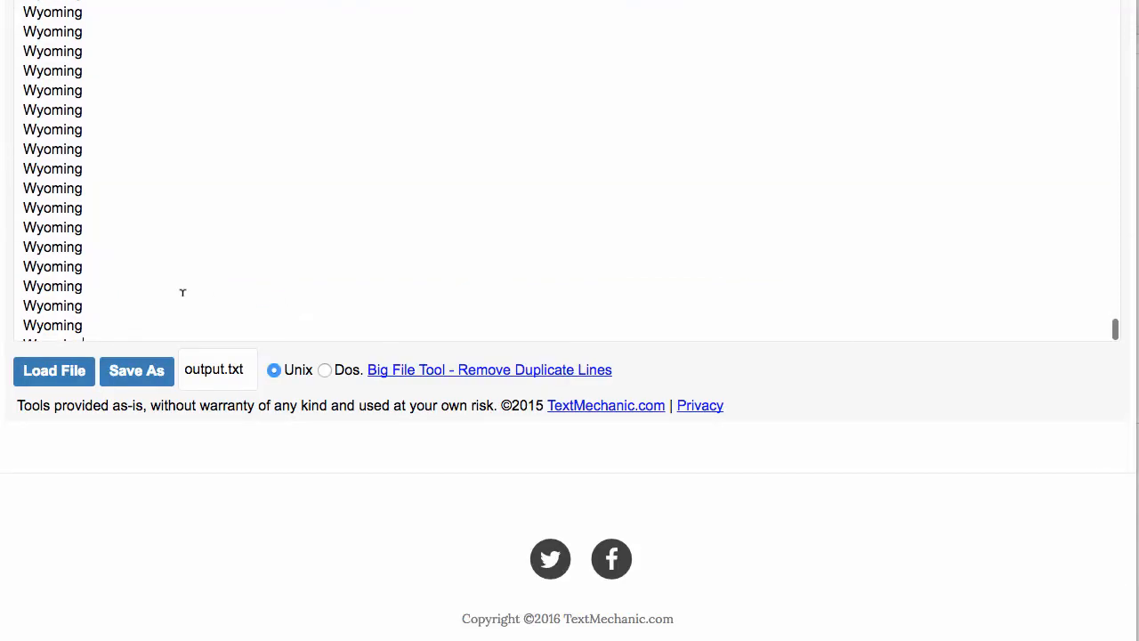
pyautogui.scroll(3, 183, 292)
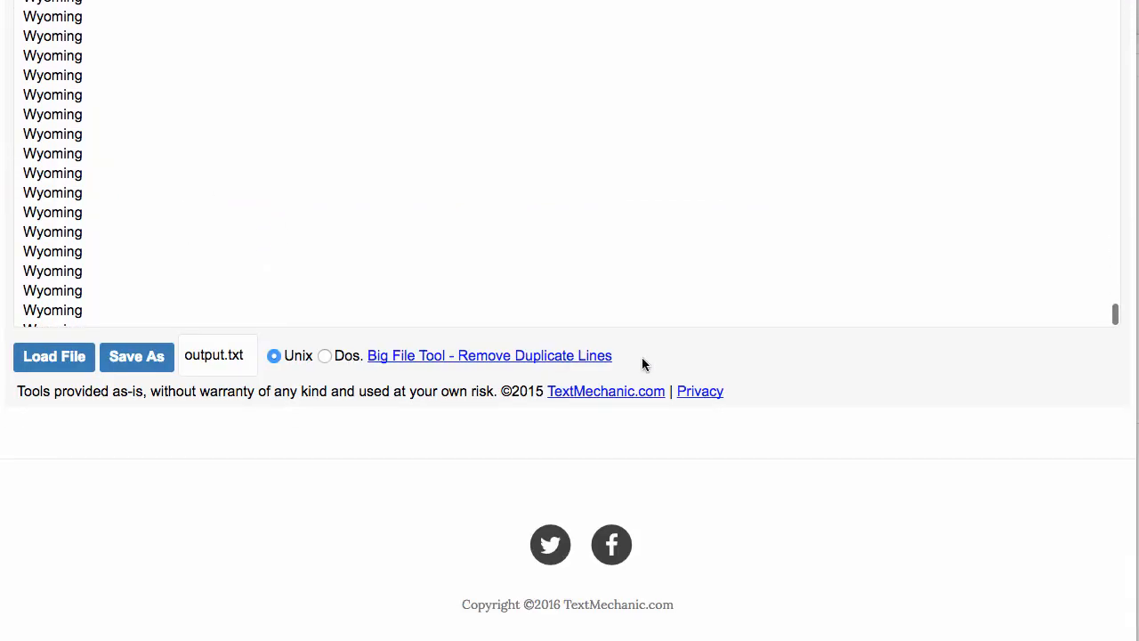
pyautogui.scroll(2, 975, 421)
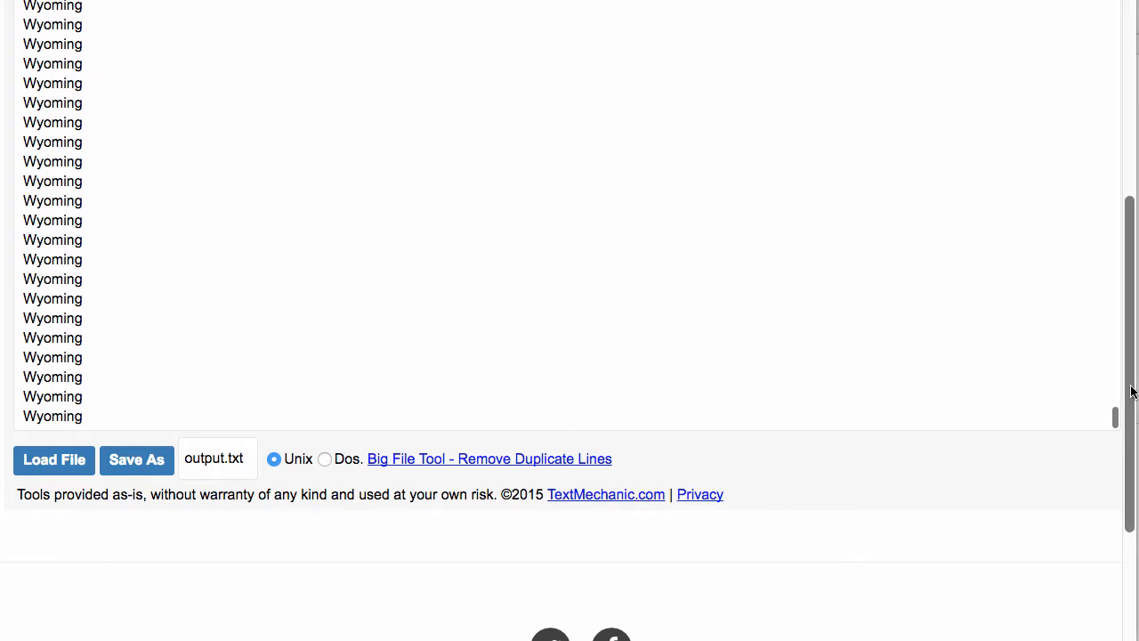
pyautogui.scroll(5, 1132, 392)
pyautogui.click(178, 135)
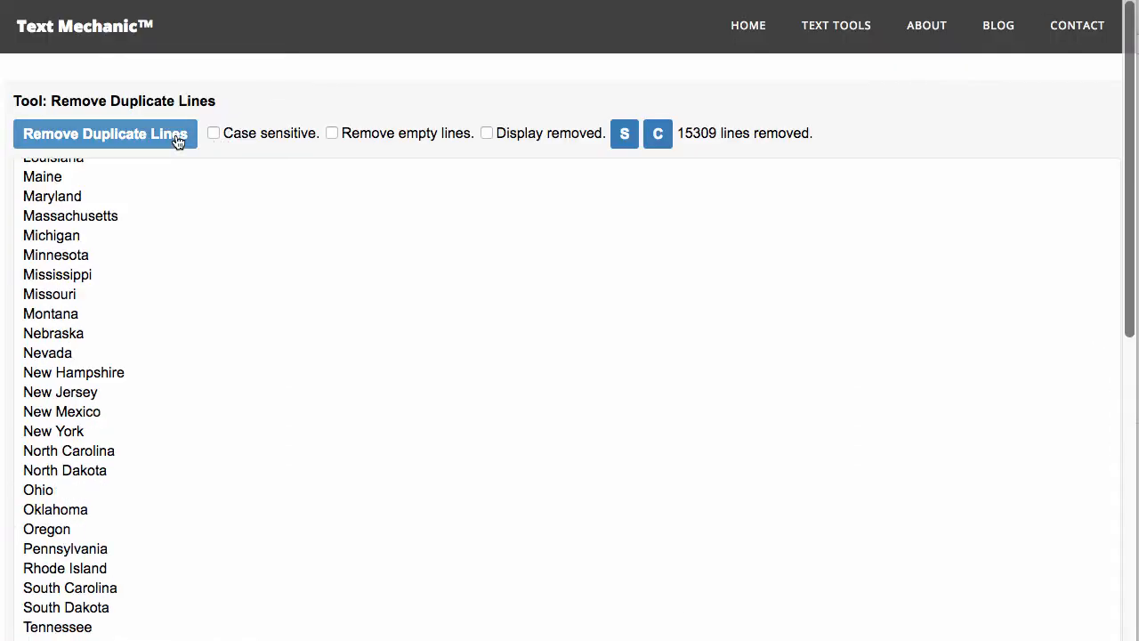
# - Check the deduplicated state list from Alabama to Wyoming and copy all of it
pyautogui.scroll(-5, 172, 244)
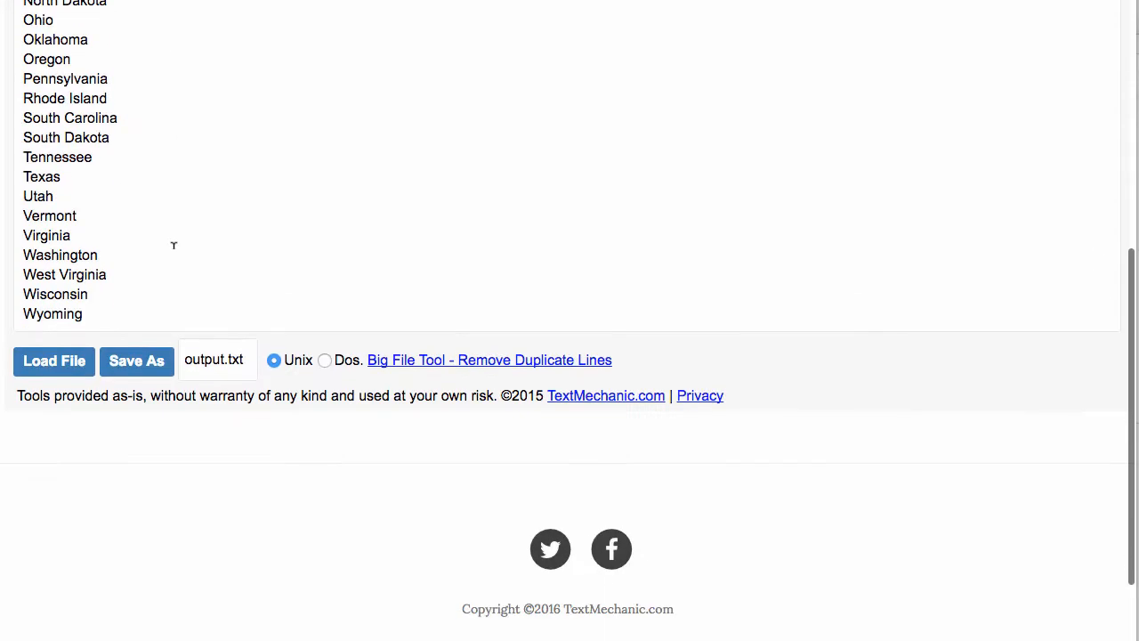
pyautogui.scroll(15, 174, 245)
pyautogui.scroll(-10, 174, 244)
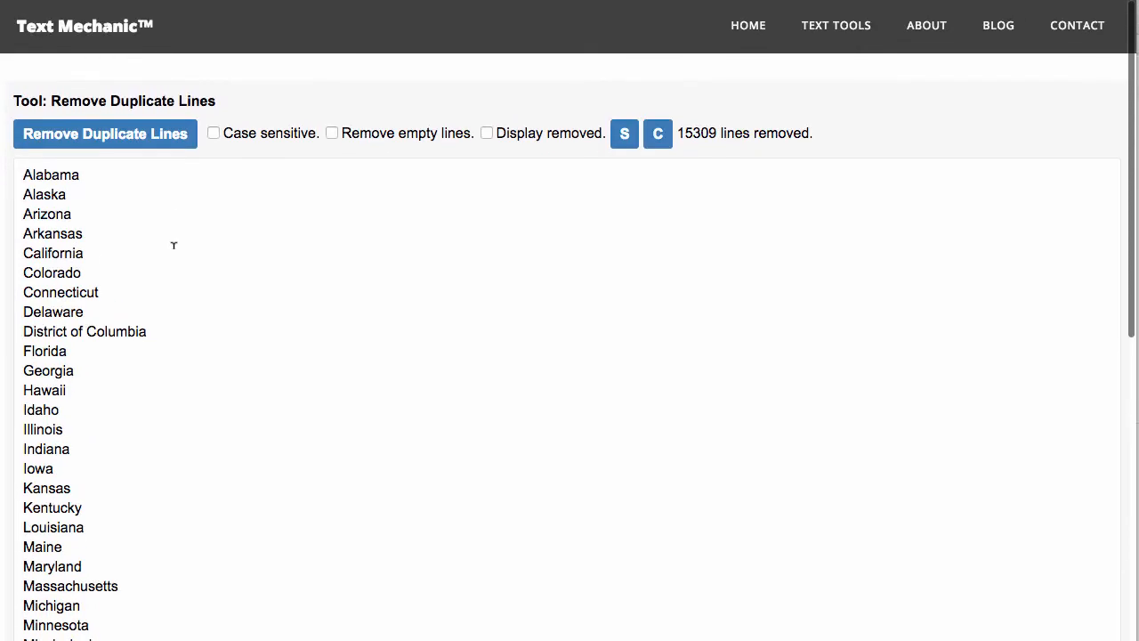
pyautogui.scroll(15, 173, 245)
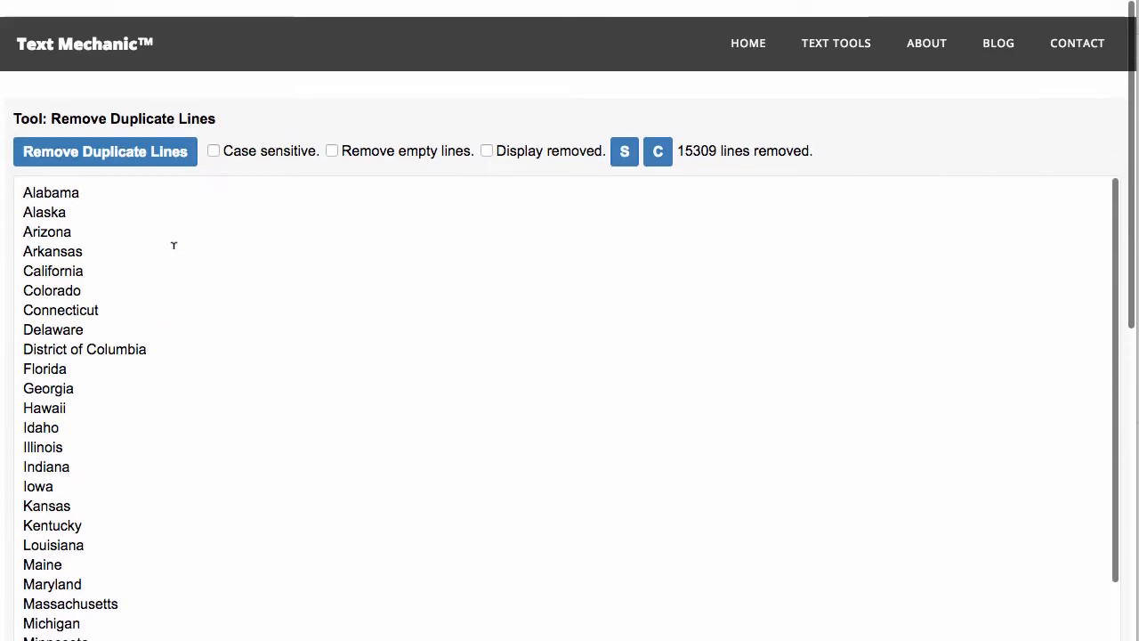
pyautogui.scroll(-10, 112, 206)
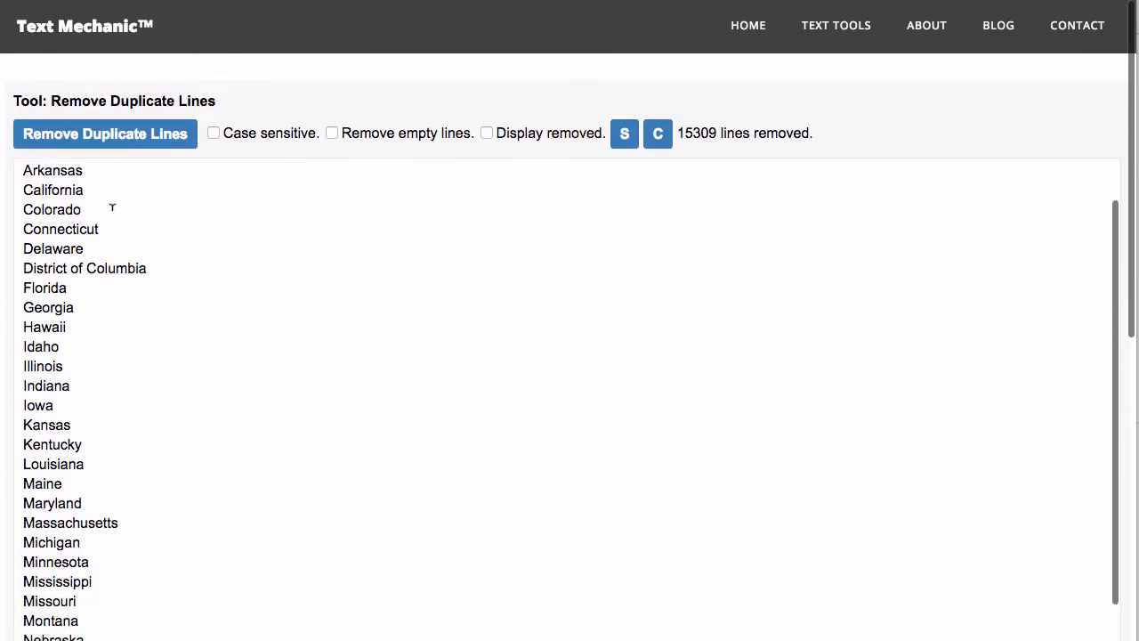
pyautogui.scroll(-2, 112, 206)
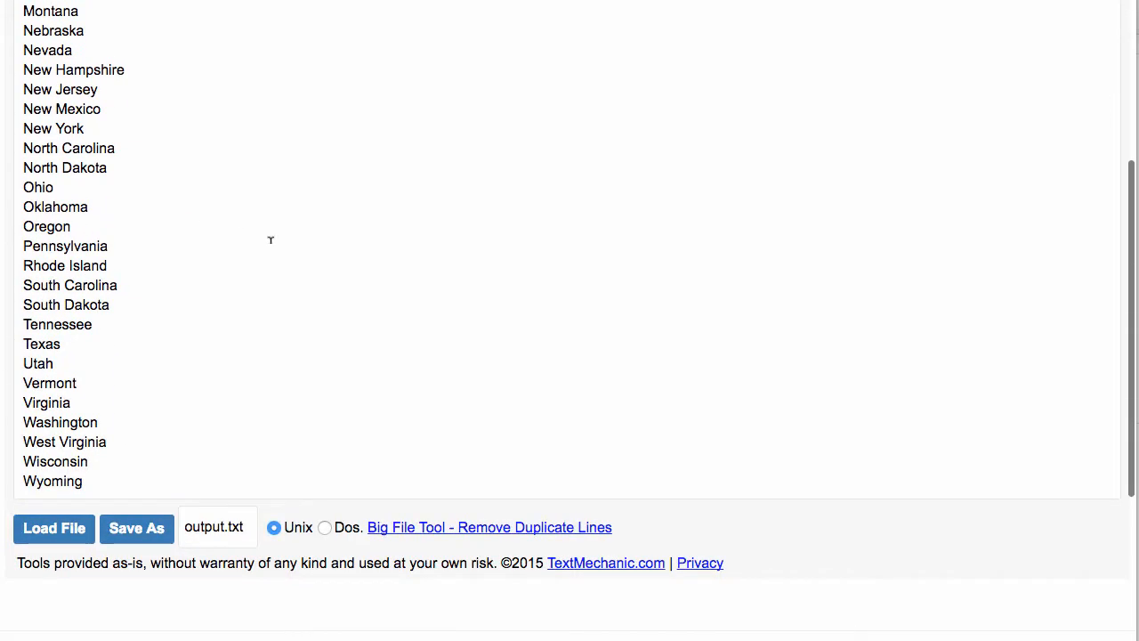
pyautogui.press('super+a')
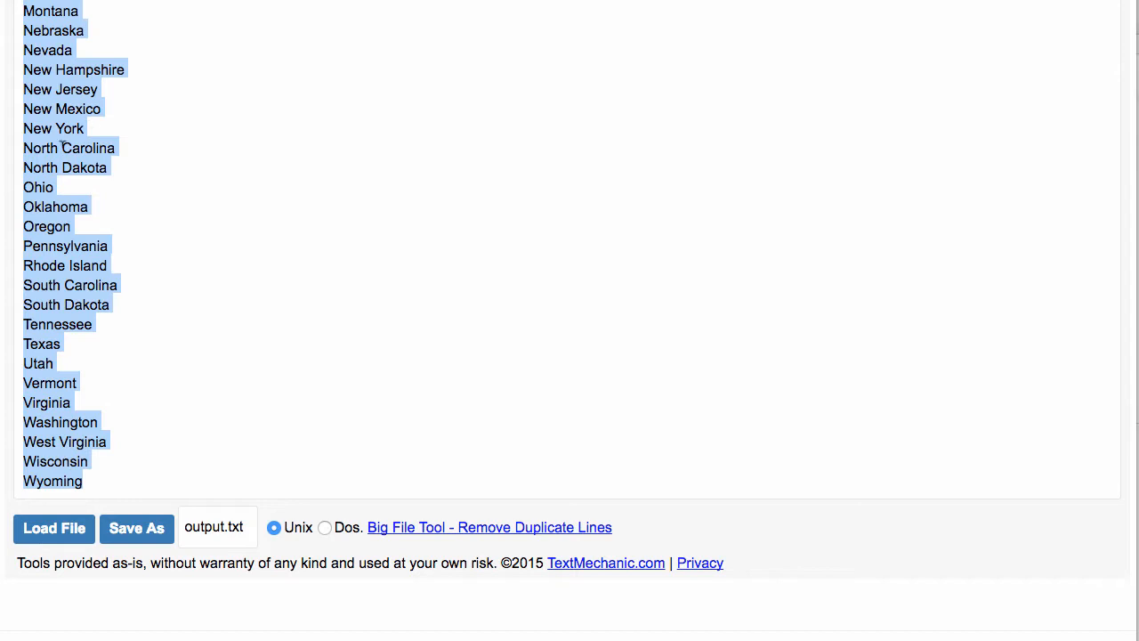
pyautogui.rightClick(107, 286)
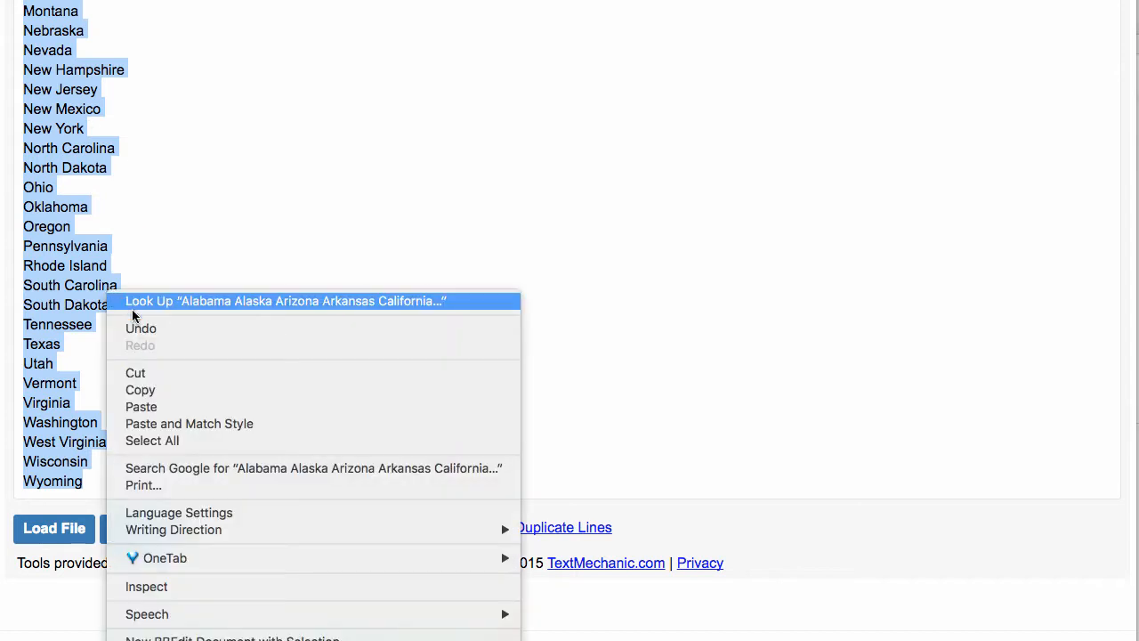
pyautogui.click(195, 397)
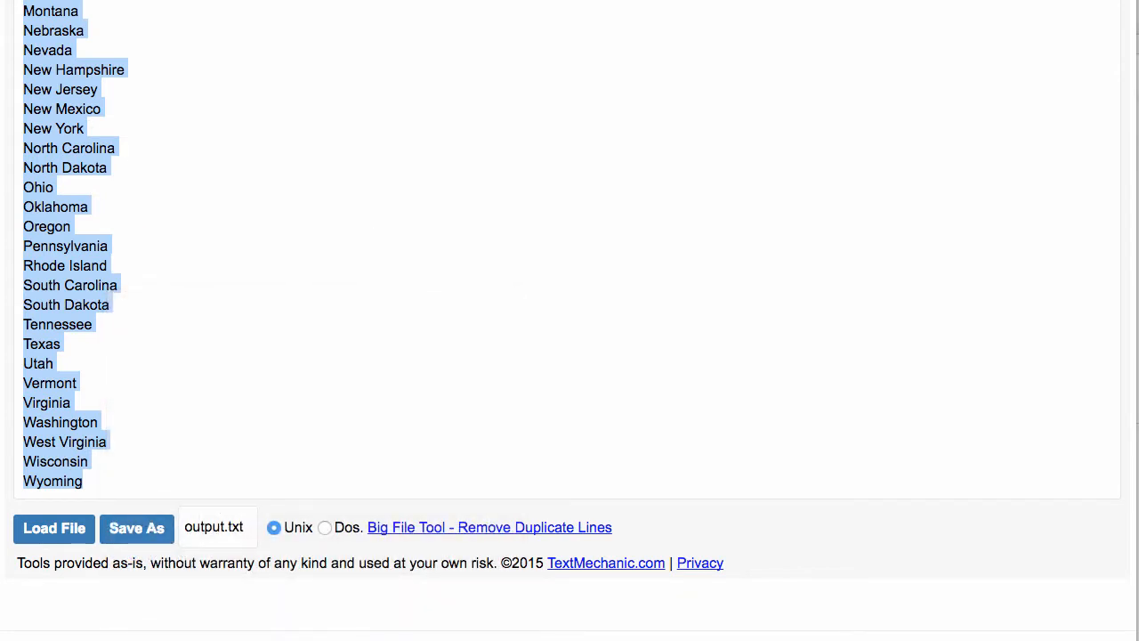
# - Back in SERP Shaker, create and save a new shortcode named stateonly with the copied state list as its data
pyautogui.click(534, 0)
pyautogui.click(36, 300)
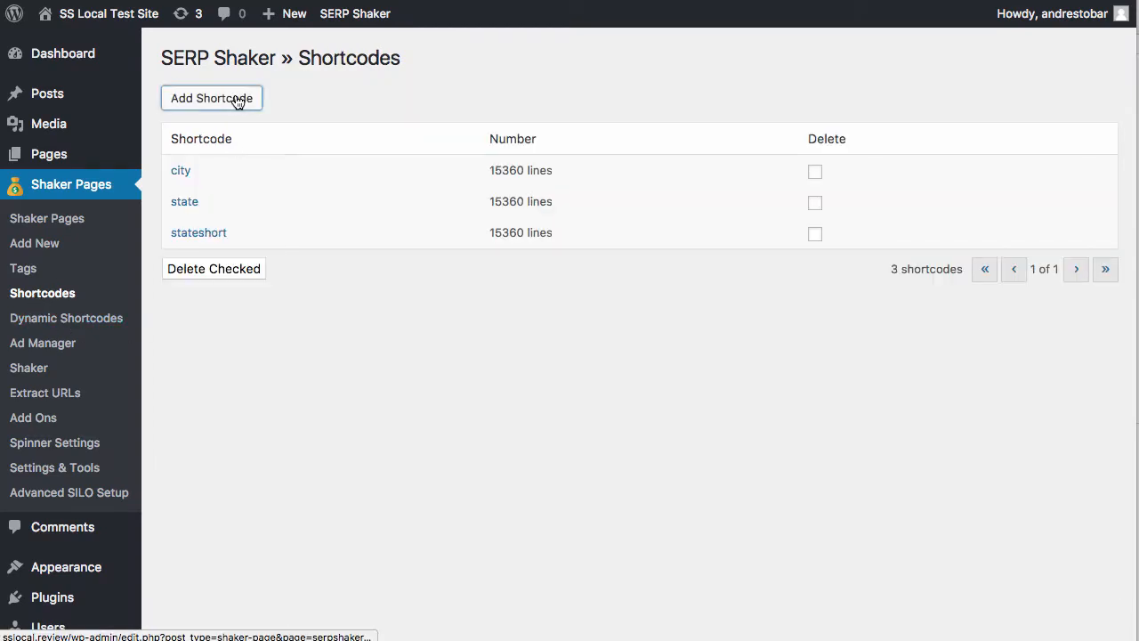
pyautogui.click(238, 101)
pyautogui.click(350, 164)
pyautogui.write('ste')
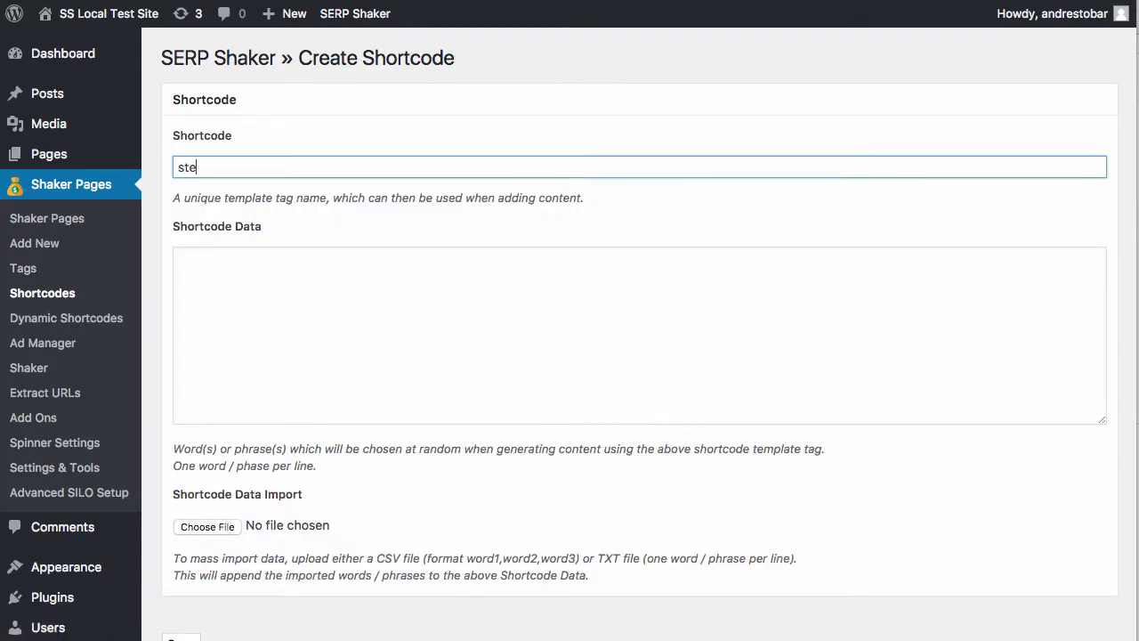
pyautogui.write('teonly')
pyautogui.press('Tab')
pyautogui.hotkey('ctrl', 'v')
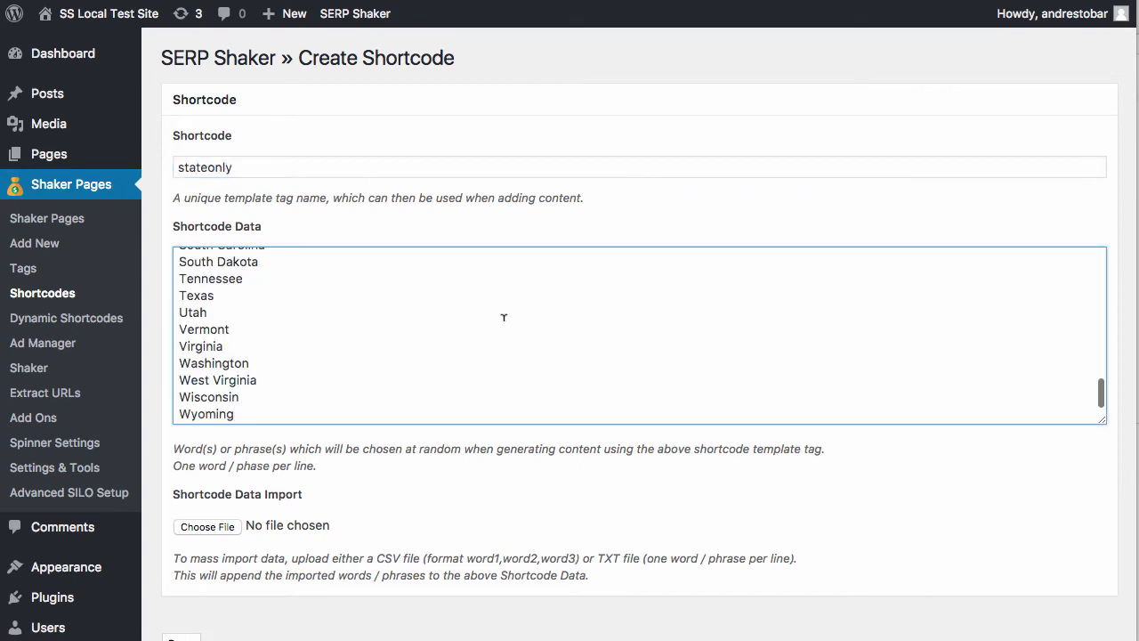
pyautogui.scroll(-4, 498, 347)
pyautogui.click(183, 466)
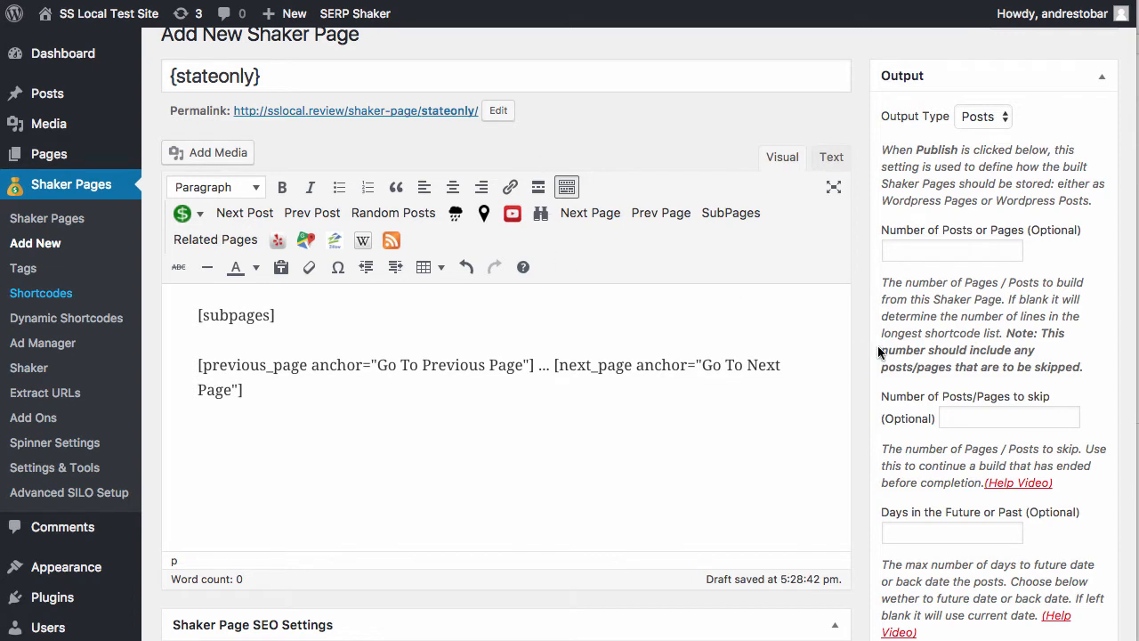
# - Set the {stateonly} Shaker Page's output type to Pages
pyautogui.scroll(-1, 881, 353)
pyautogui.click(986, 83)
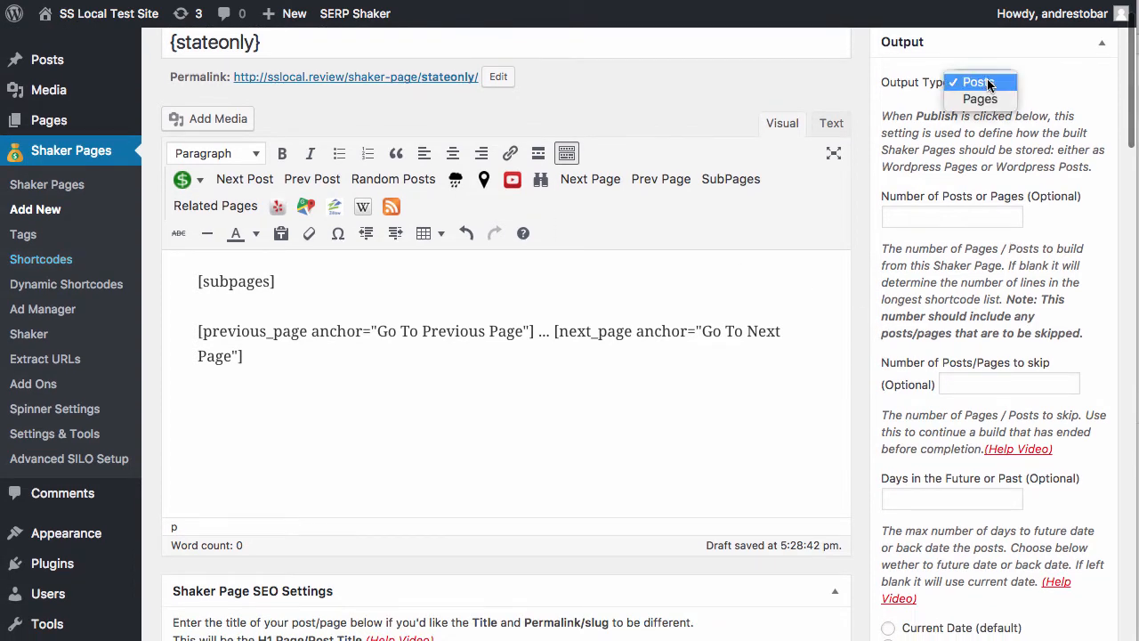
pyautogui.click(986, 99)
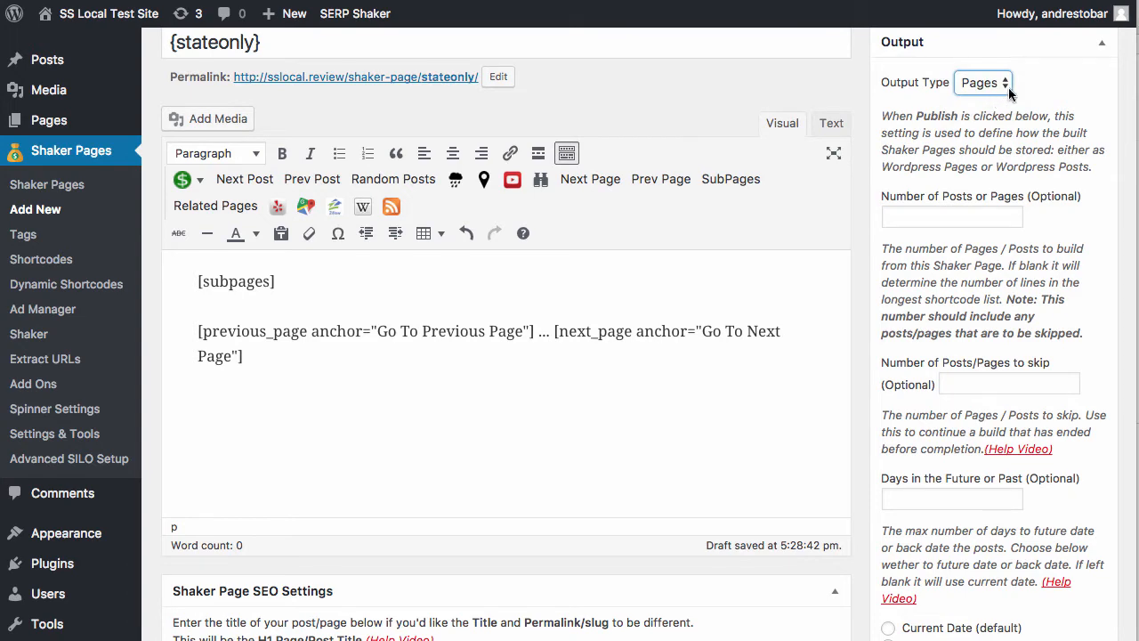
pyautogui.scroll(-1, 962, 156)
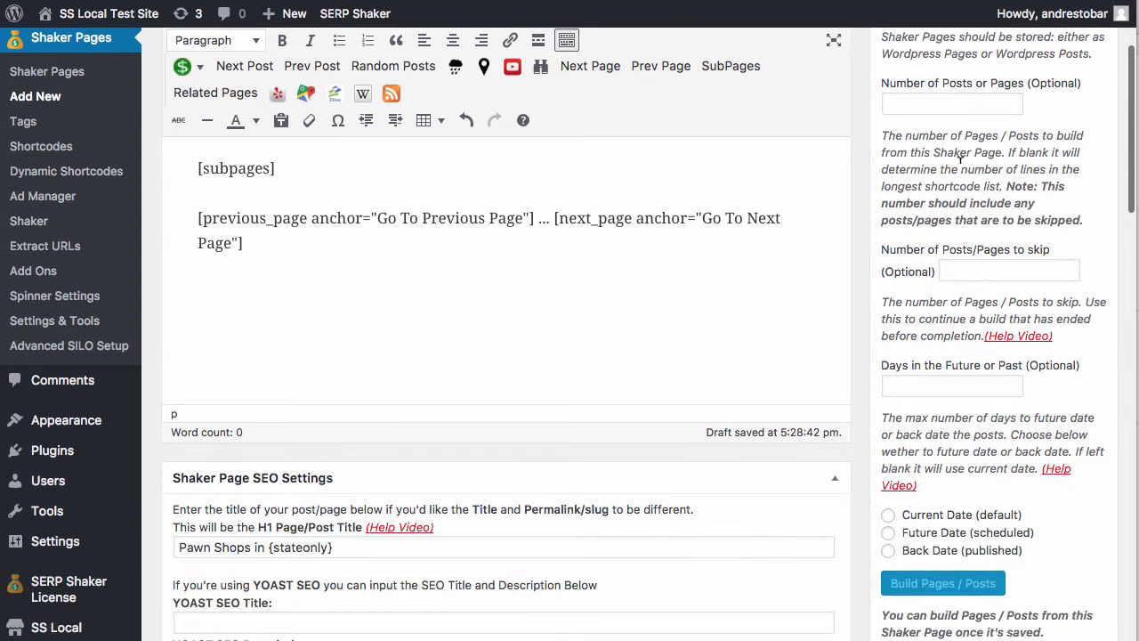
pyautogui.scroll(3, 961, 169)
pyautogui.scroll(-3, 1020, 325)
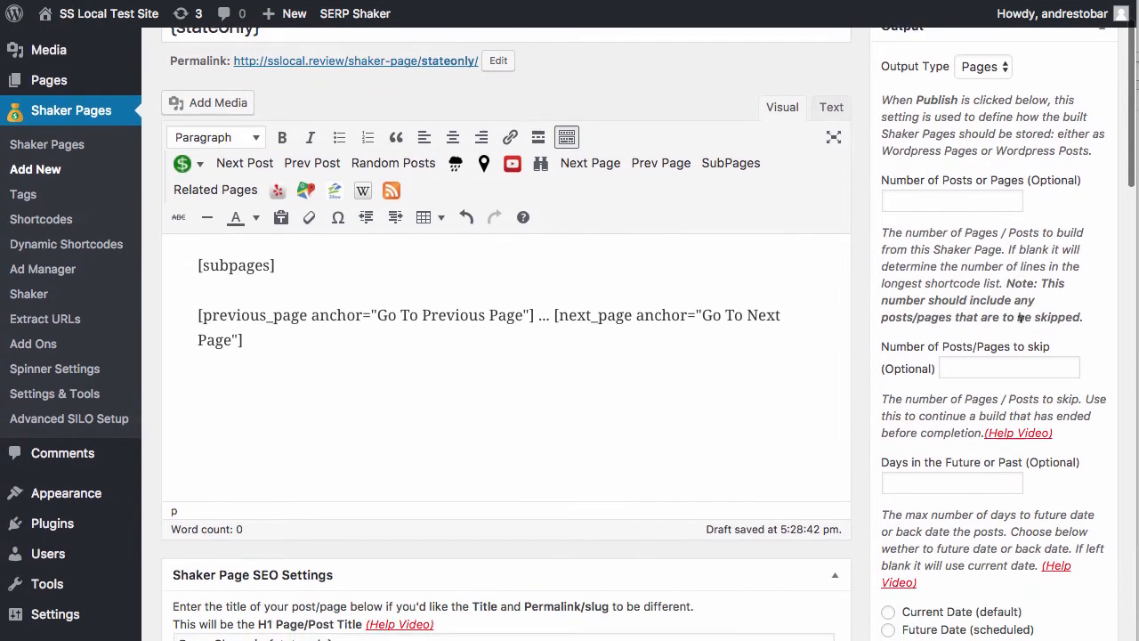
# - Save the {stateonly} Shaker Page as a draft and build its pages
pyautogui.scroll(-12, 1021, 327)
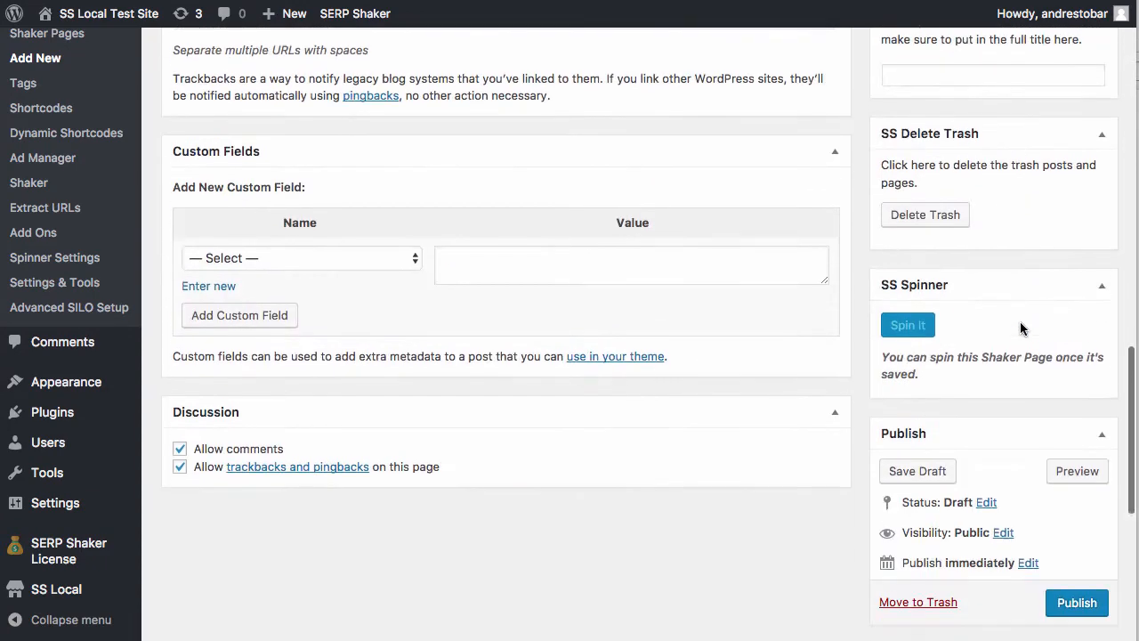
pyautogui.click(917, 462)
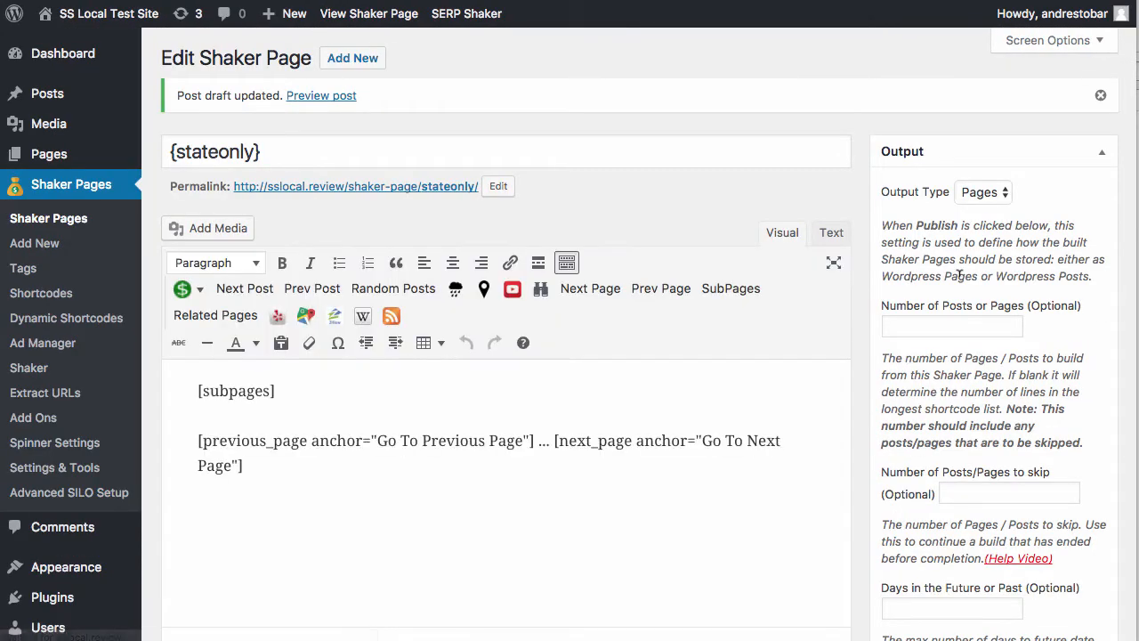
pyautogui.scroll(-10, 959, 285)
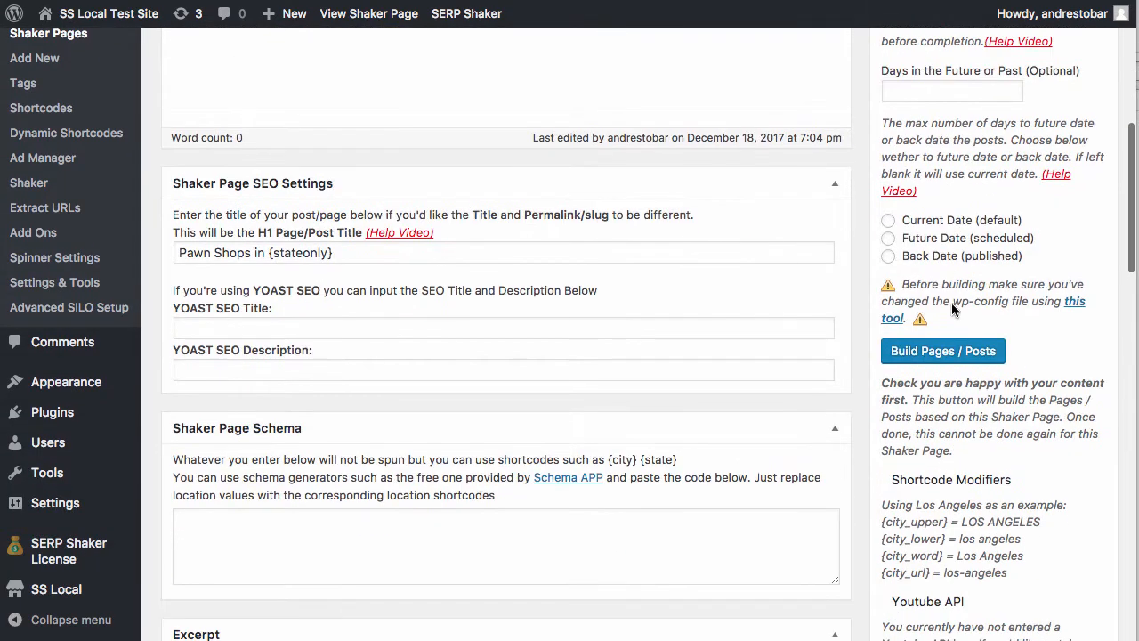
pyautogui.click(953, 354)
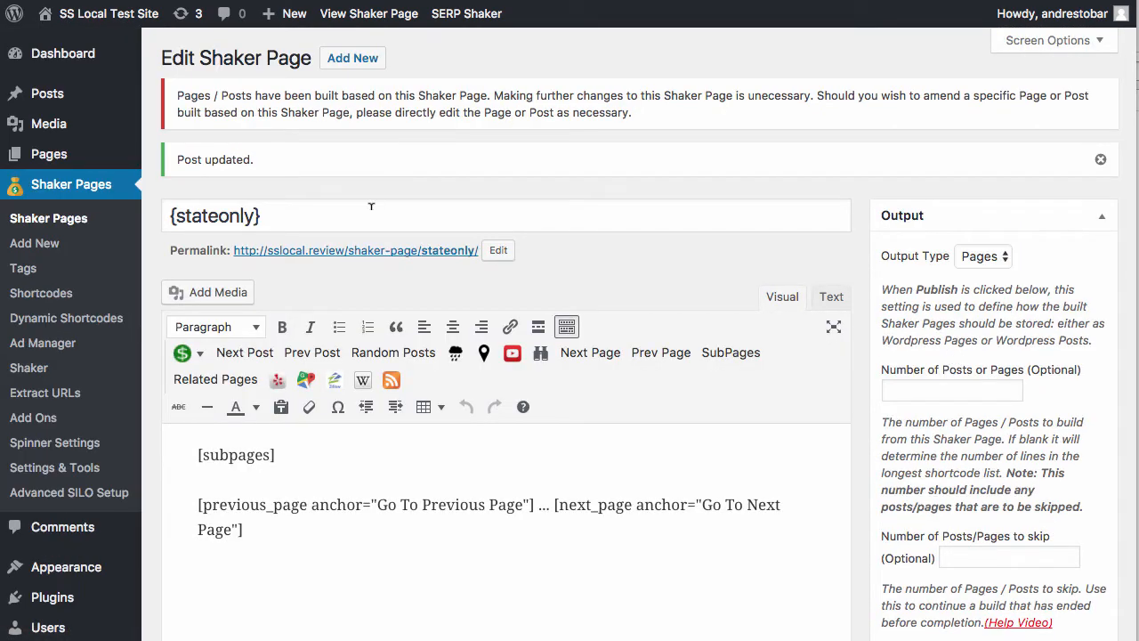
# - Open the site's list of pages and check the generated Pawn Shops state pages
pyautogui.click(27, 161)
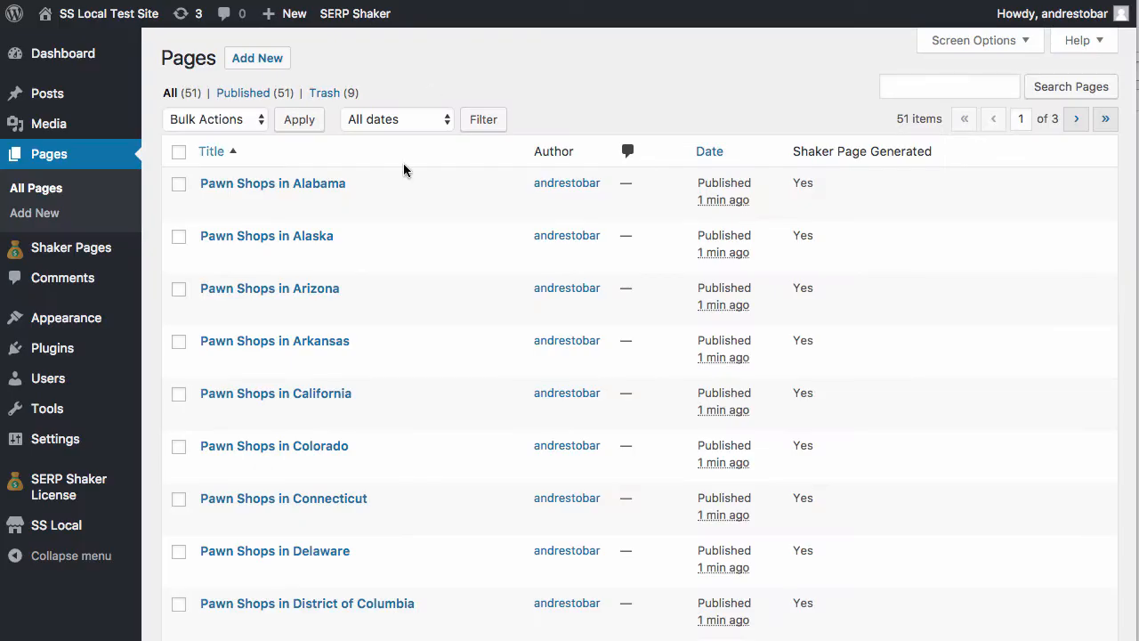
pyautogui.moveTo(392, 196)
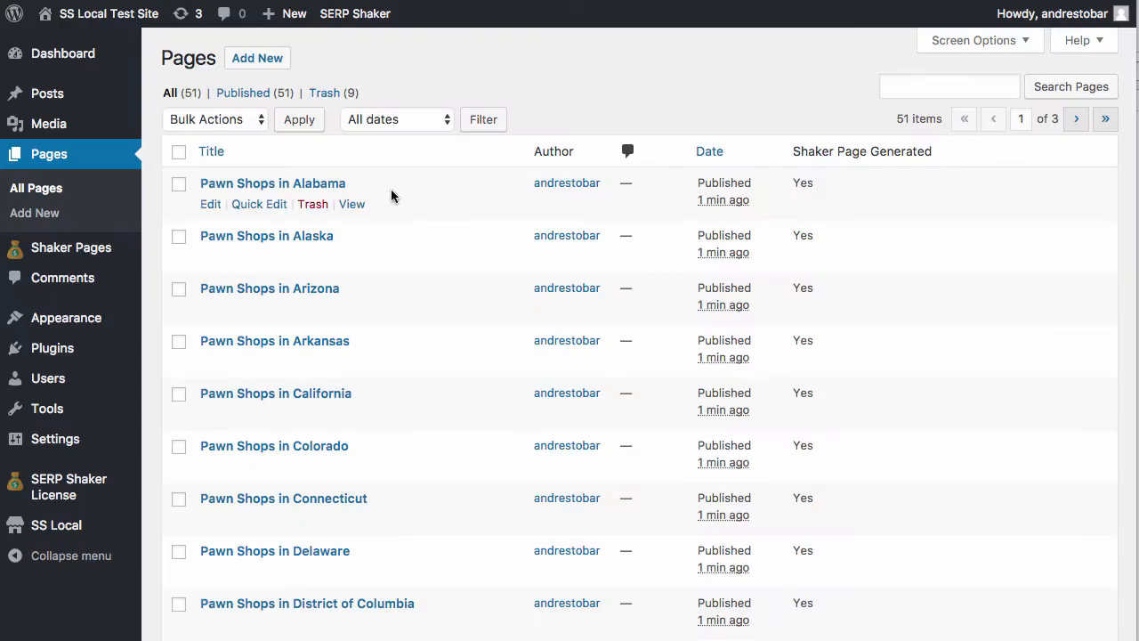
pyautogui.scroll(-10, 392, 196)
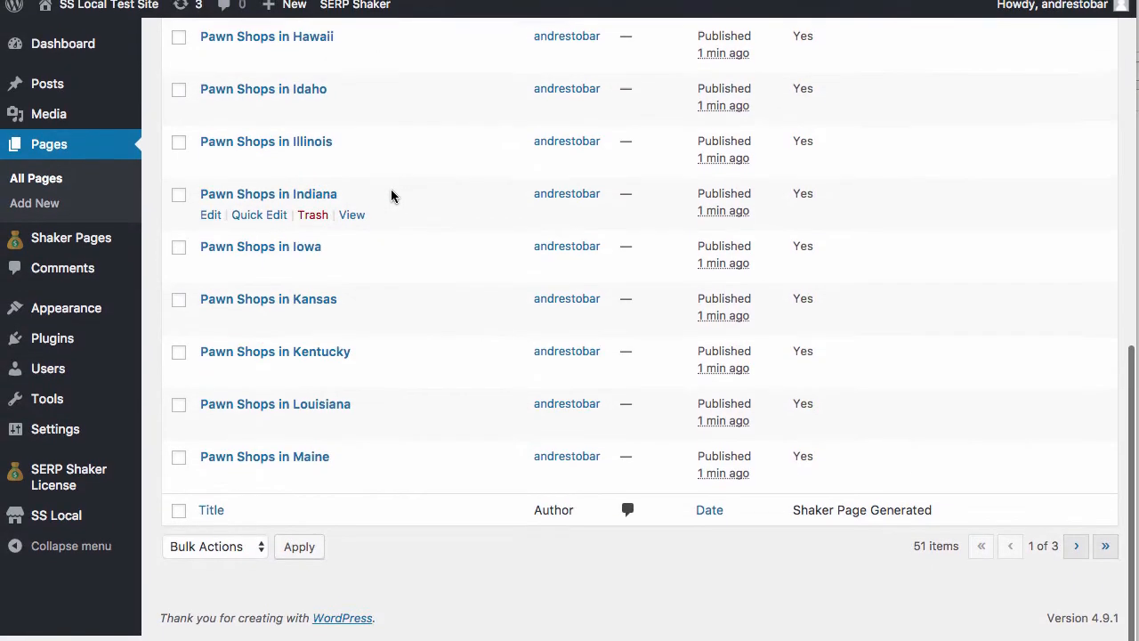
pyautogui.scroll(10, 392, 196)
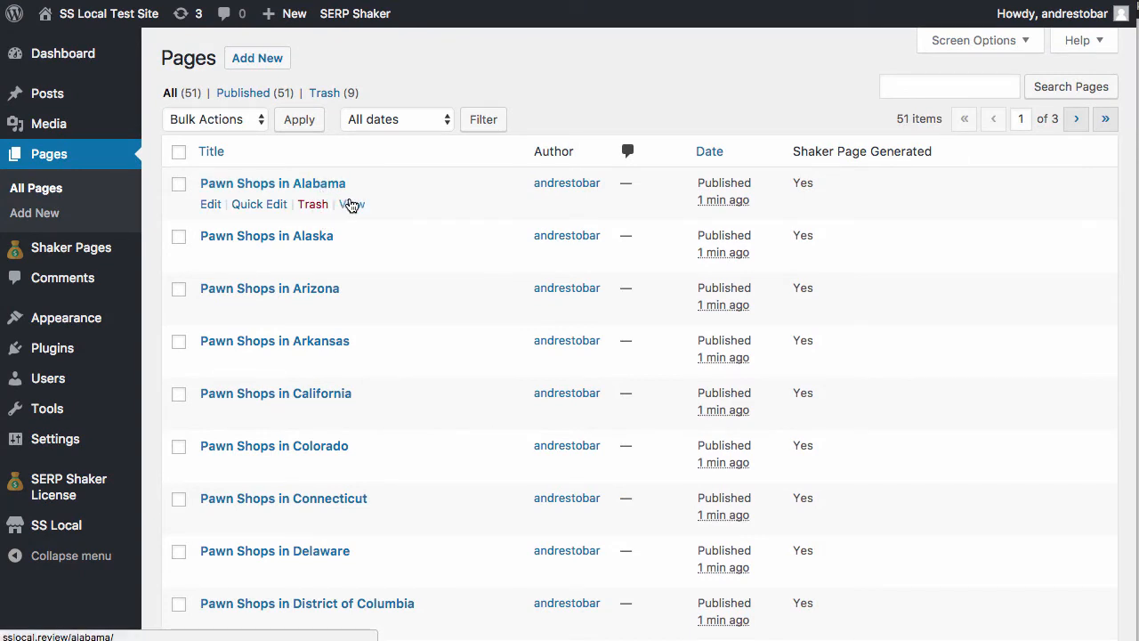
# - View the Pawn Shops in Alabama page and test its next-page and previous-page links
pyautogui.click(353, 204)
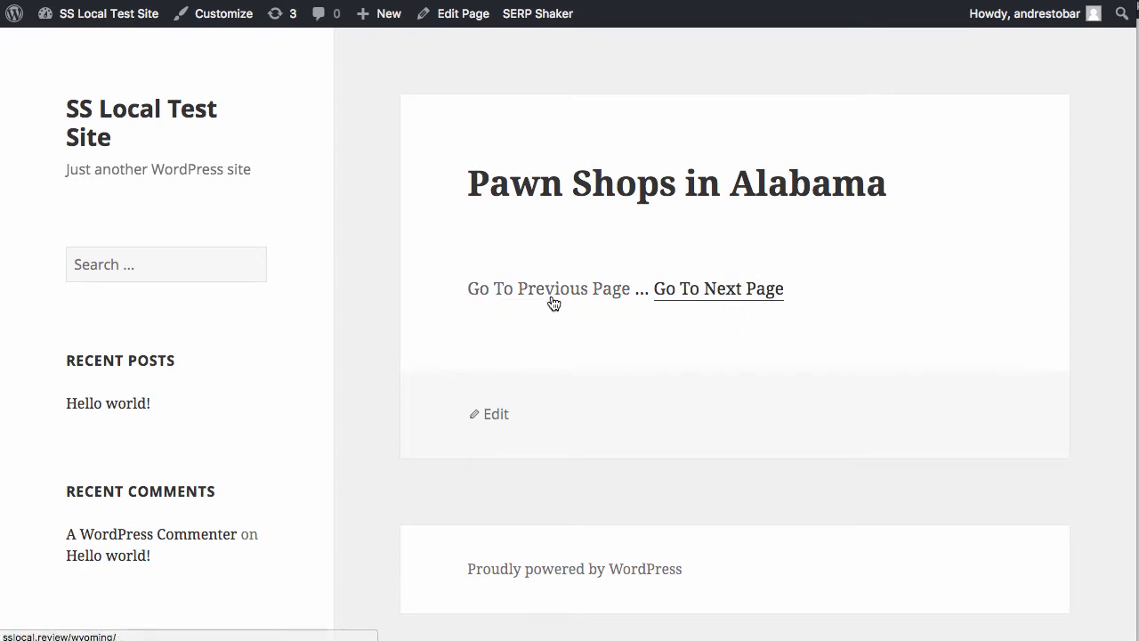
pyautogui.click(707, 298)
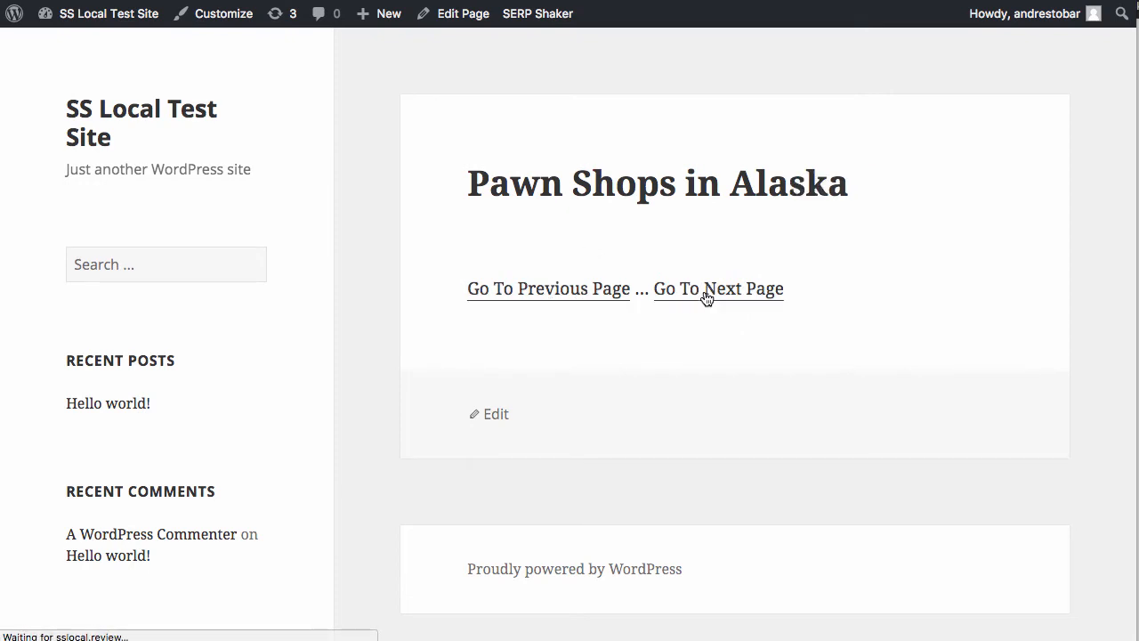
pyautogui.click(609, 302)
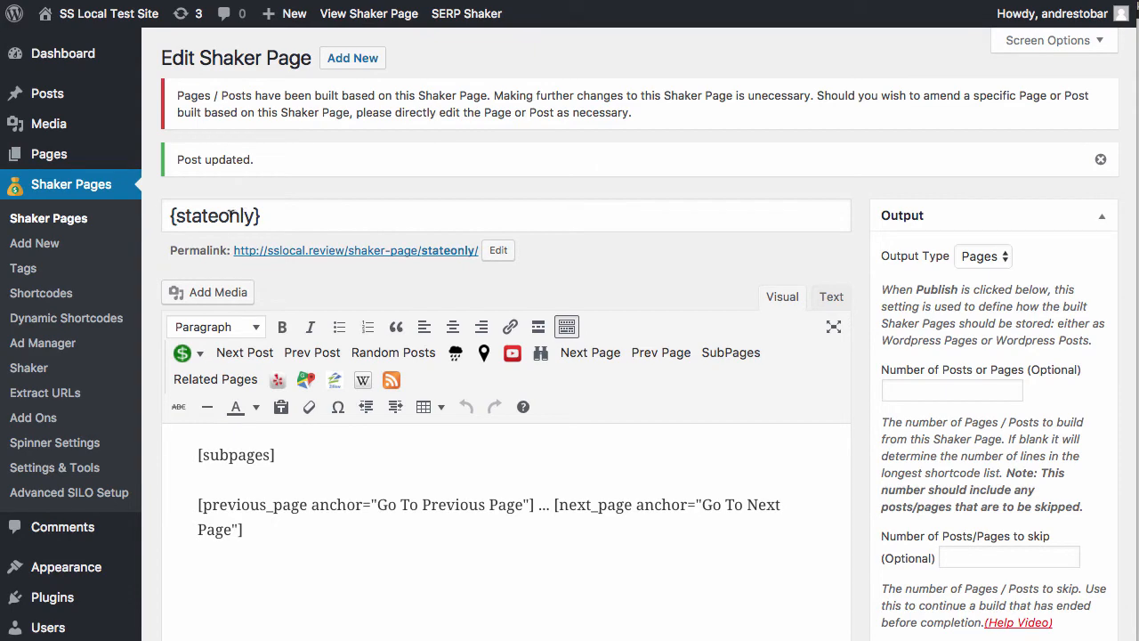
# - Start a new Shaker Page titled {city} {stateshort}
pyautogui.click(353, 58)
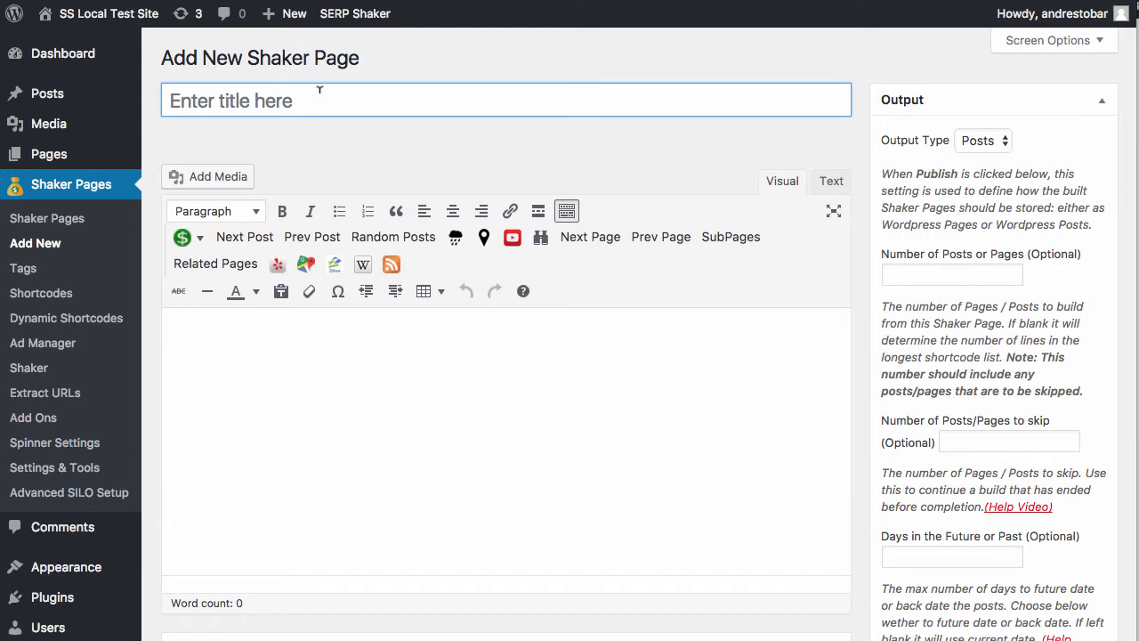
pyautogui.write('{CITY')
pyautogui.press('BackSpace')
pyautogui.press('BackSpace')
pyautogui.press('BackSpace')
pyautogui.press('BackSpace')
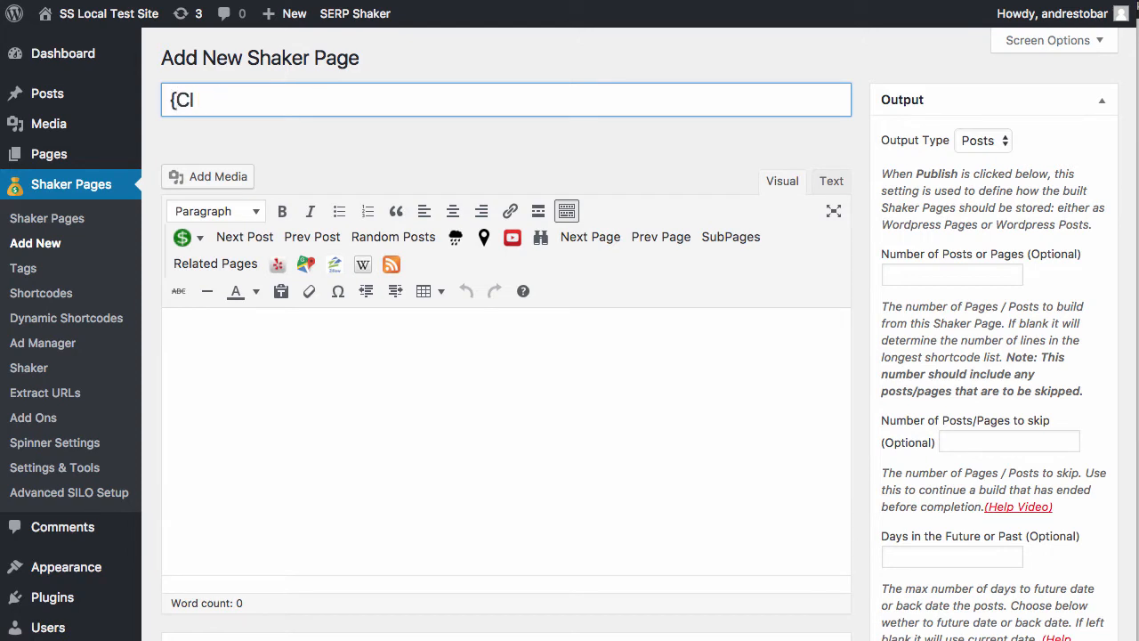
pyautogui.write('city} {stateshort}')
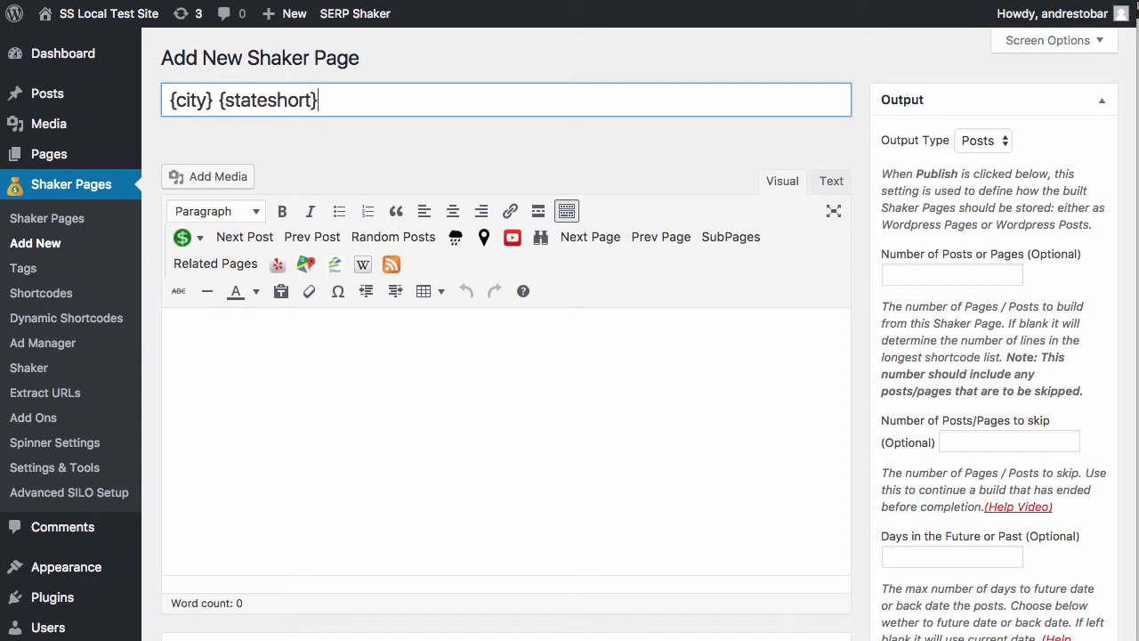
# - Set the H1 page title in the SEO settings to Pawn Shops in {city} {stateshort}
pyautogui.scroll(-2, 374, 300)
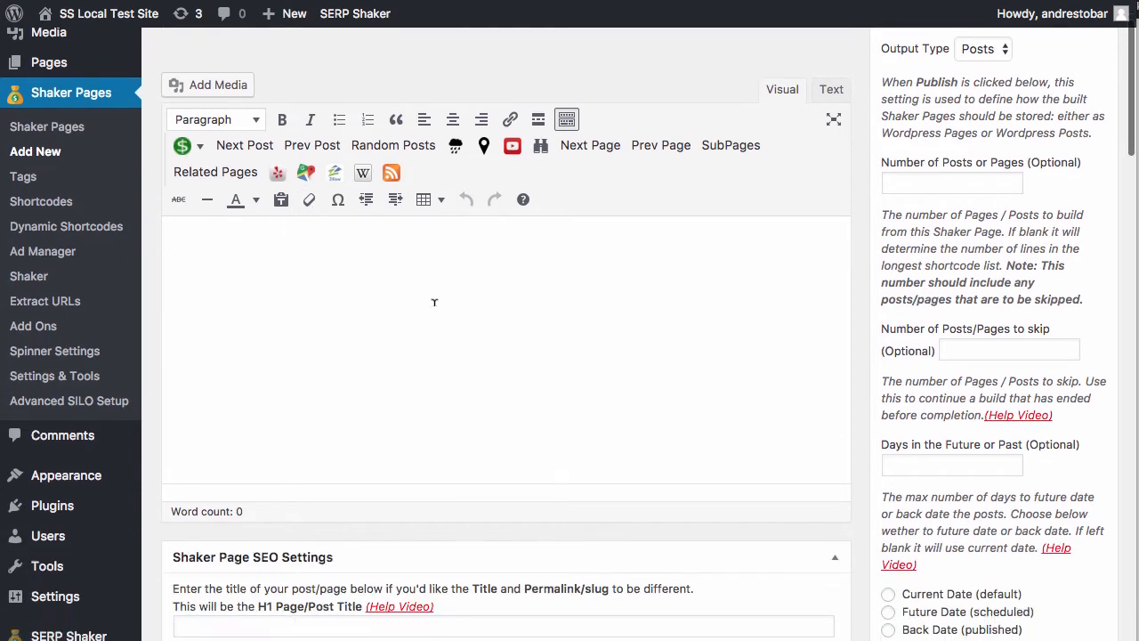
pyautogui.click(575, 305)
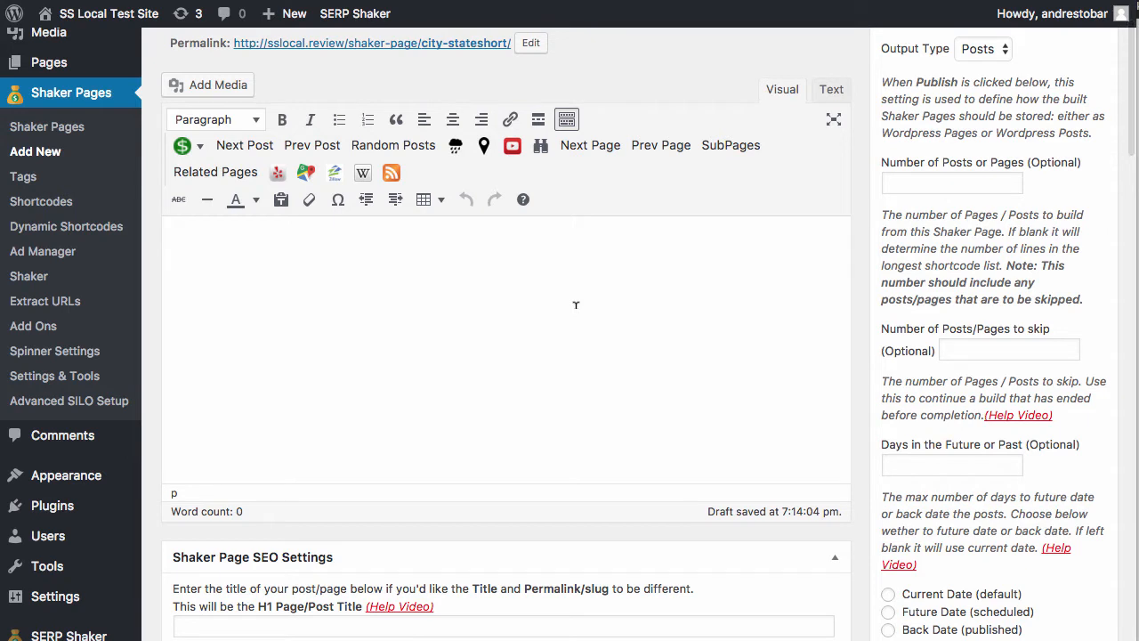
pyautogui.scroll(-1, 665, 332)
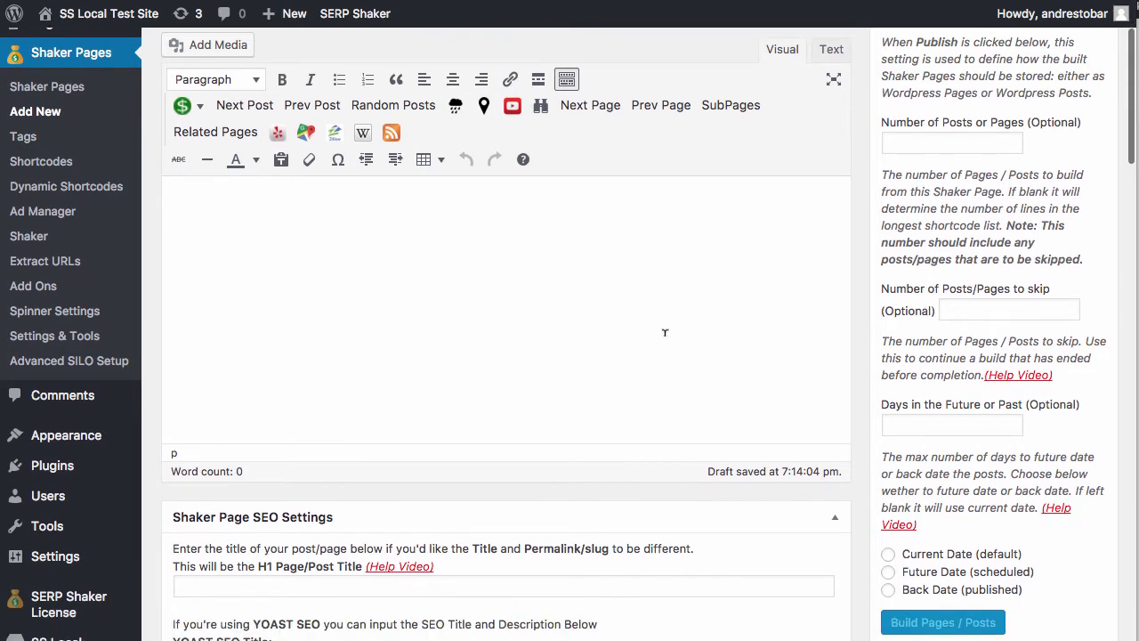
pyautogui.click(309, 592)
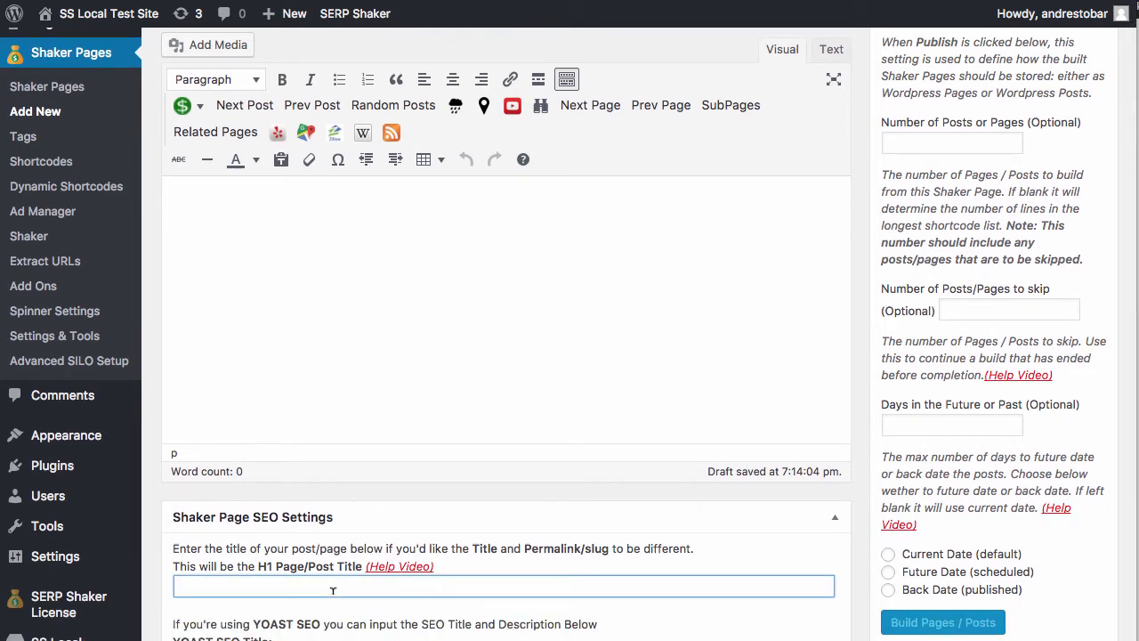
pyautogui.write('Pawn Shops in {city} {stateshort}')
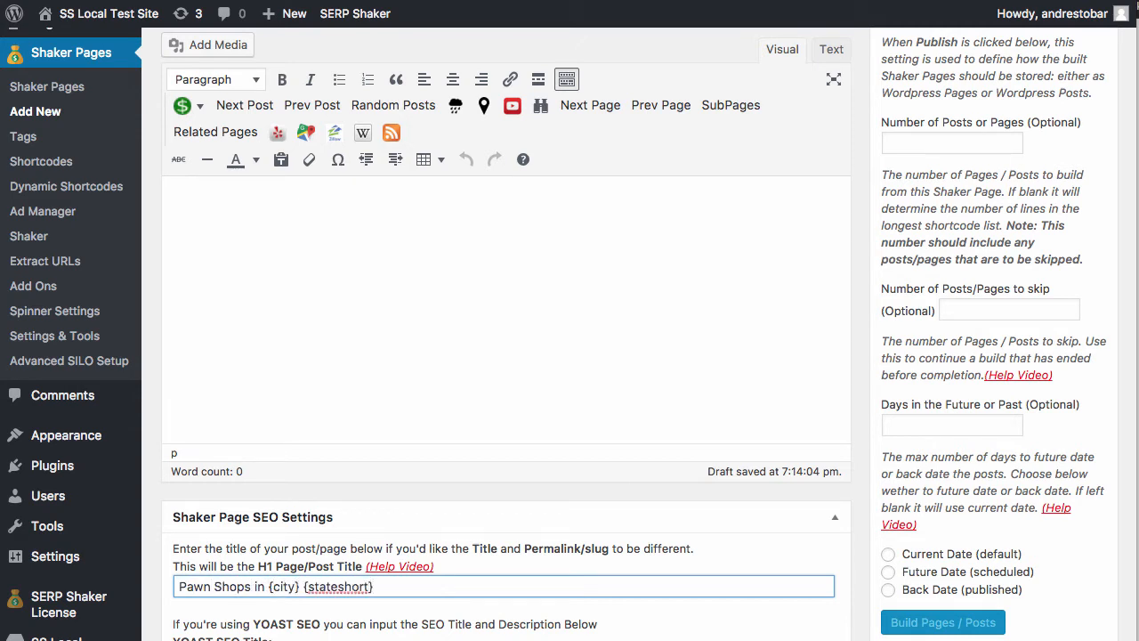
pyautogui.scroll(-3, 490, 501)
pyautogui.scroll(-4, 489, 501)
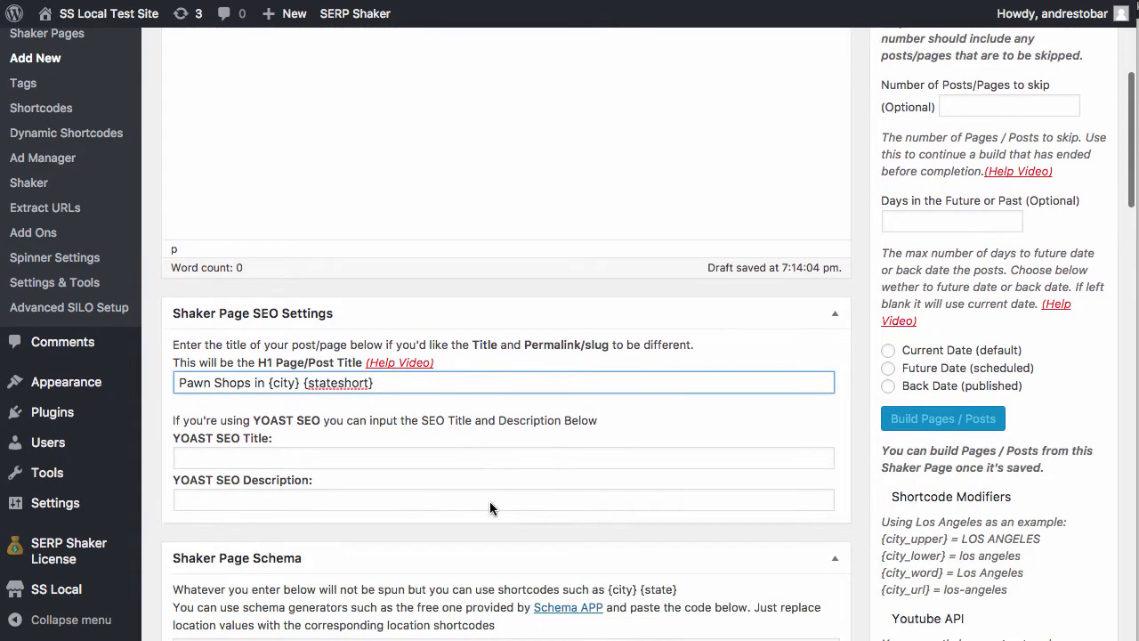
# - Insert Yelp listings into the page content for {city} {stateshort} with business type Pawn Shops and 10 results
pyautogui.scroll(5, 522, 432)
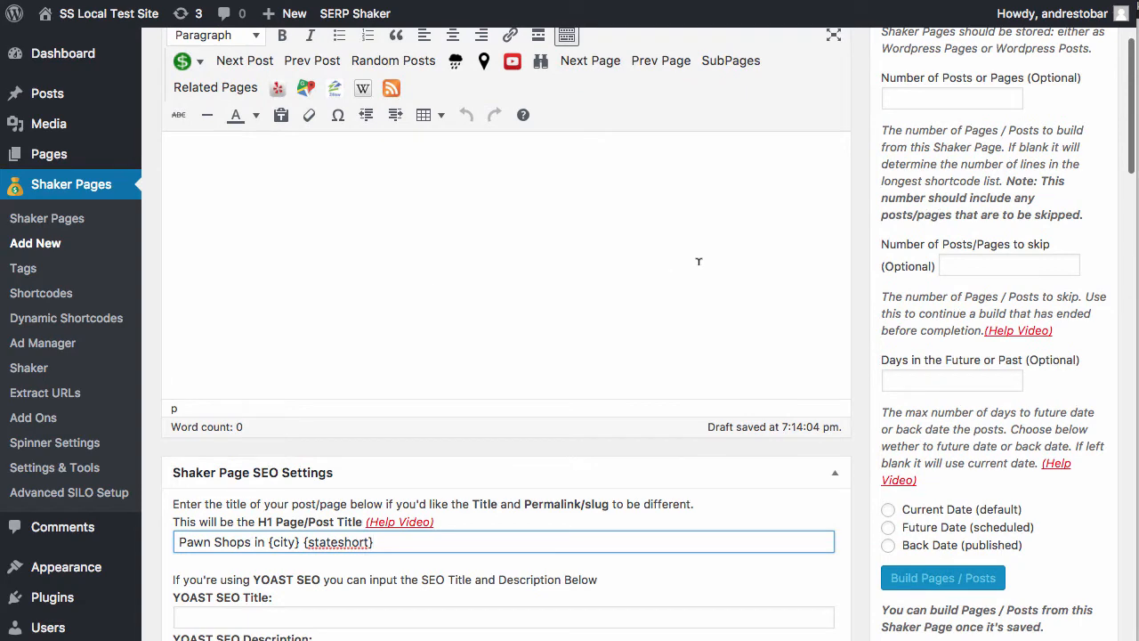
pyautogui.scroll(4, 477, 287)
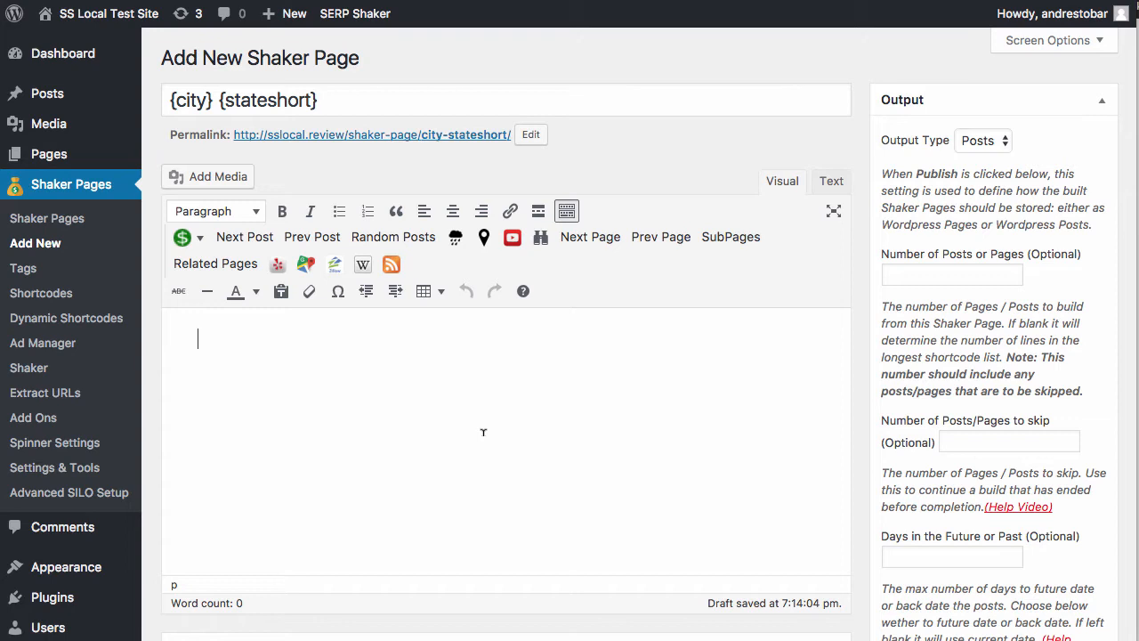
pyautogui.click(279, 267)
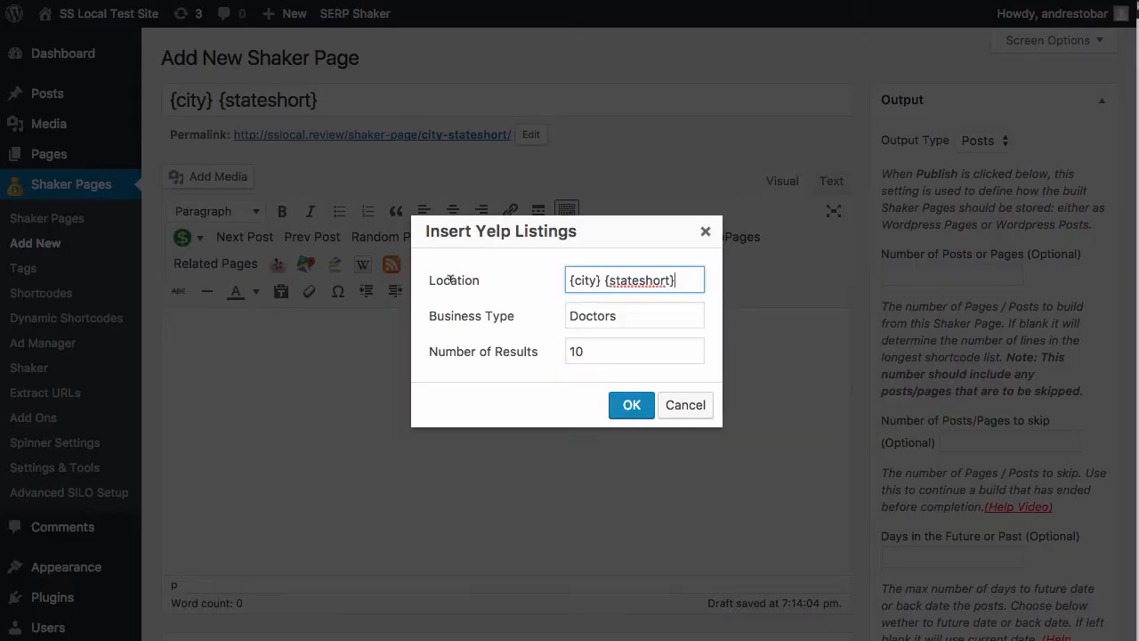
pyautogui.doubleClick(623, 315)
pyautogui.write('Pa')
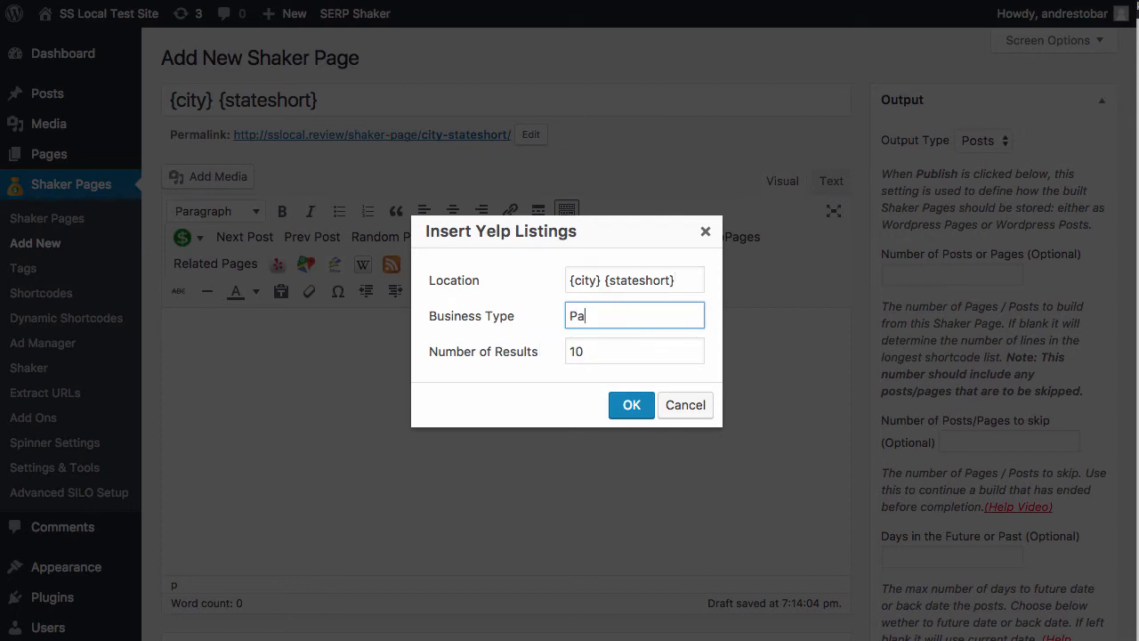
pyautogui.write('wn Shops')
pyautogui.click(625, 401)
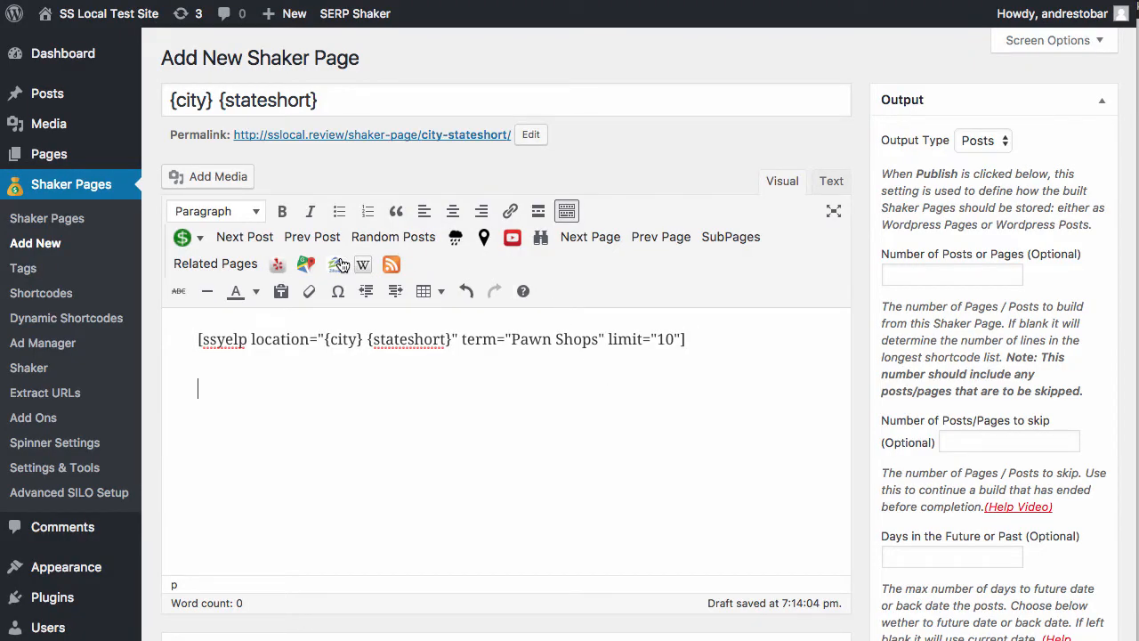
# - Insert Google Places listings with business type Pawn Shops and 10 results, plus a local weather forecast, both for {city} {stateshort}
pyautogui.click(306, 264)
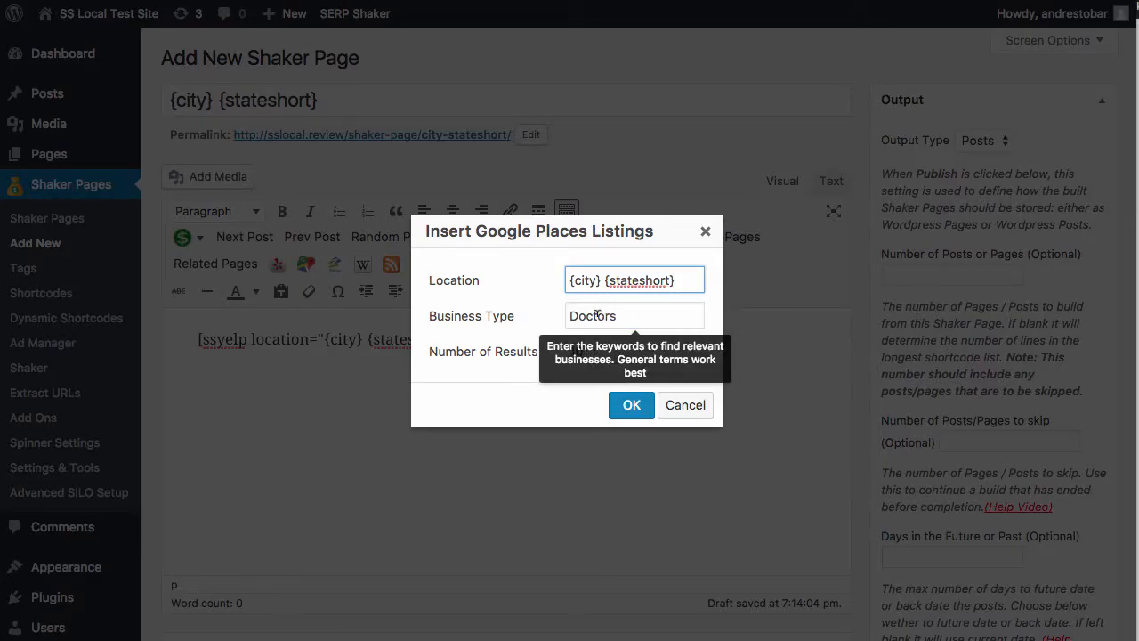
pyautogui.doubleClick(590, 311)
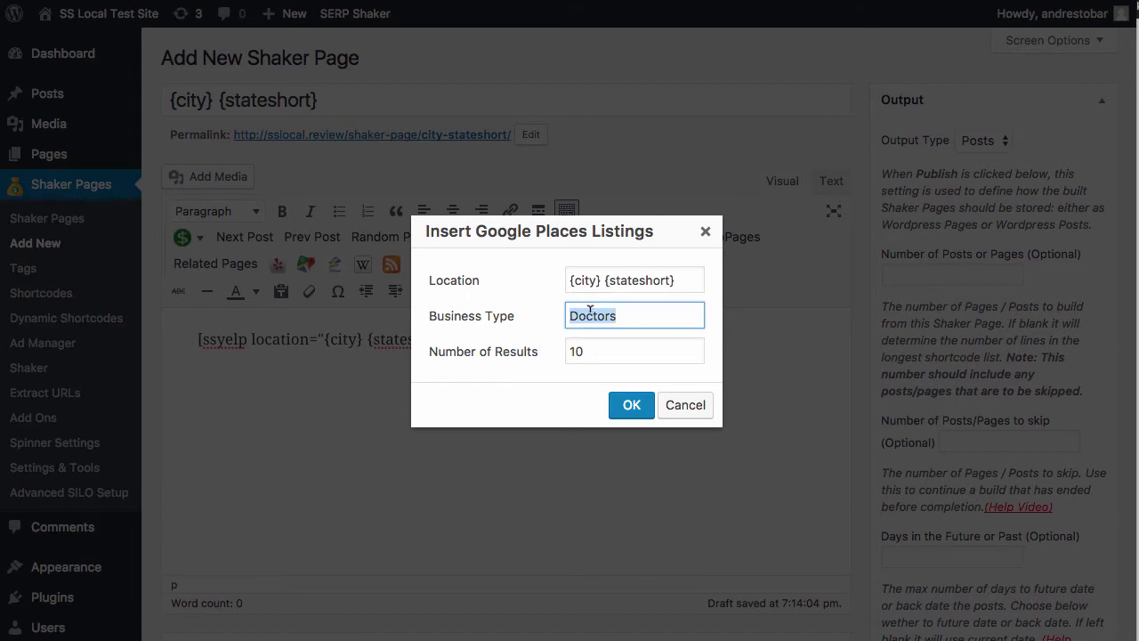
pyautogui.write('Pawn S')
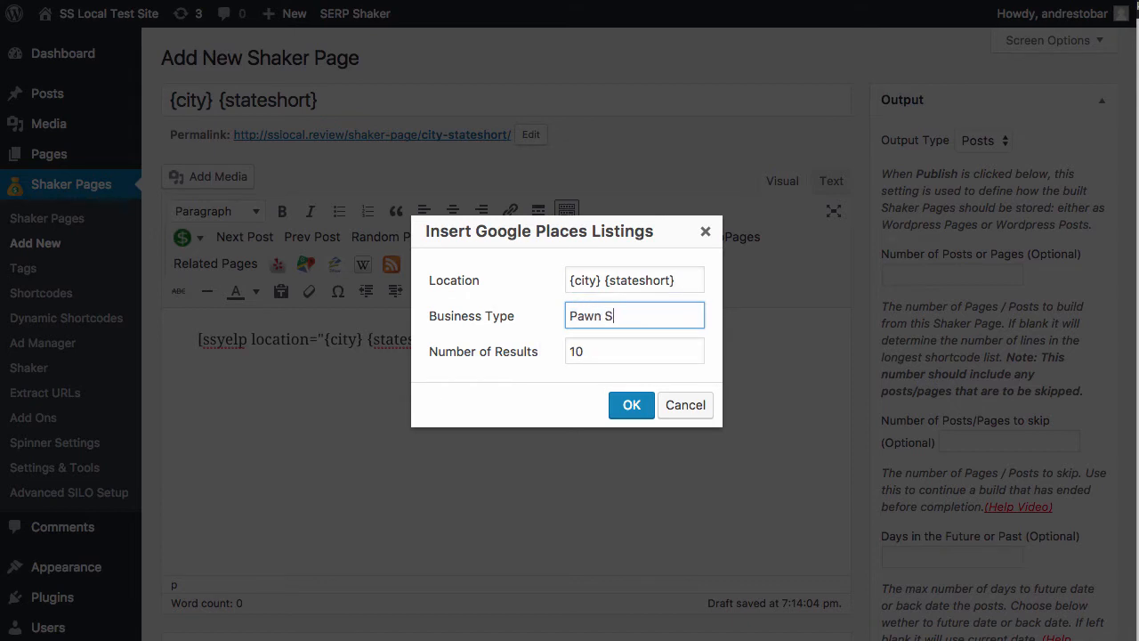
pyautogui.write('hops')
pyautogui.press('Return')
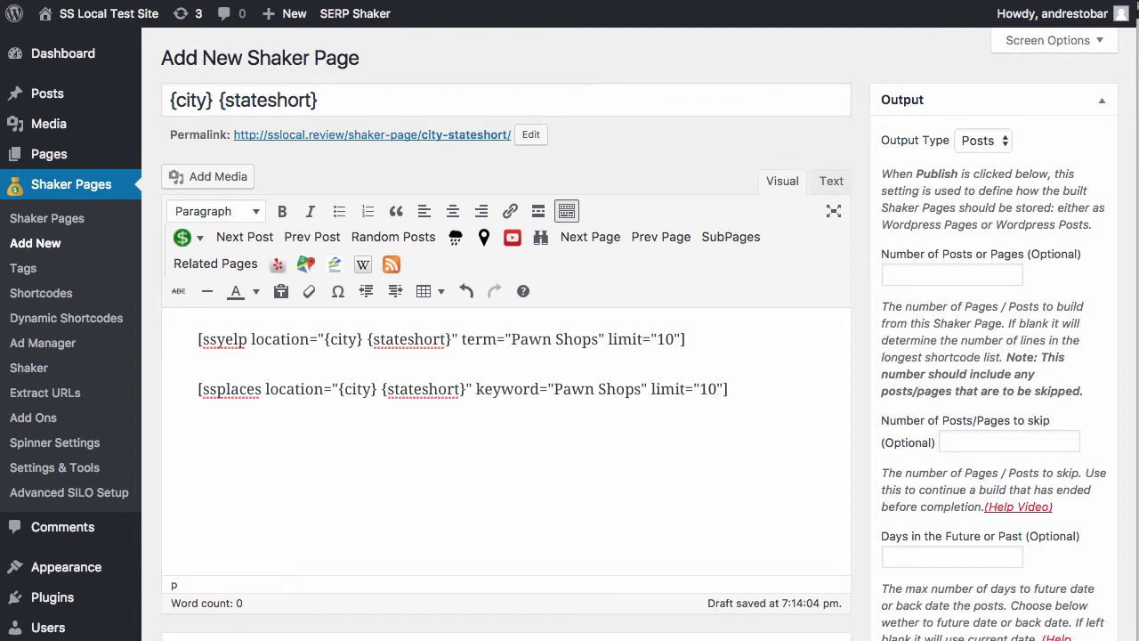
pyautogui.click(452, 241)
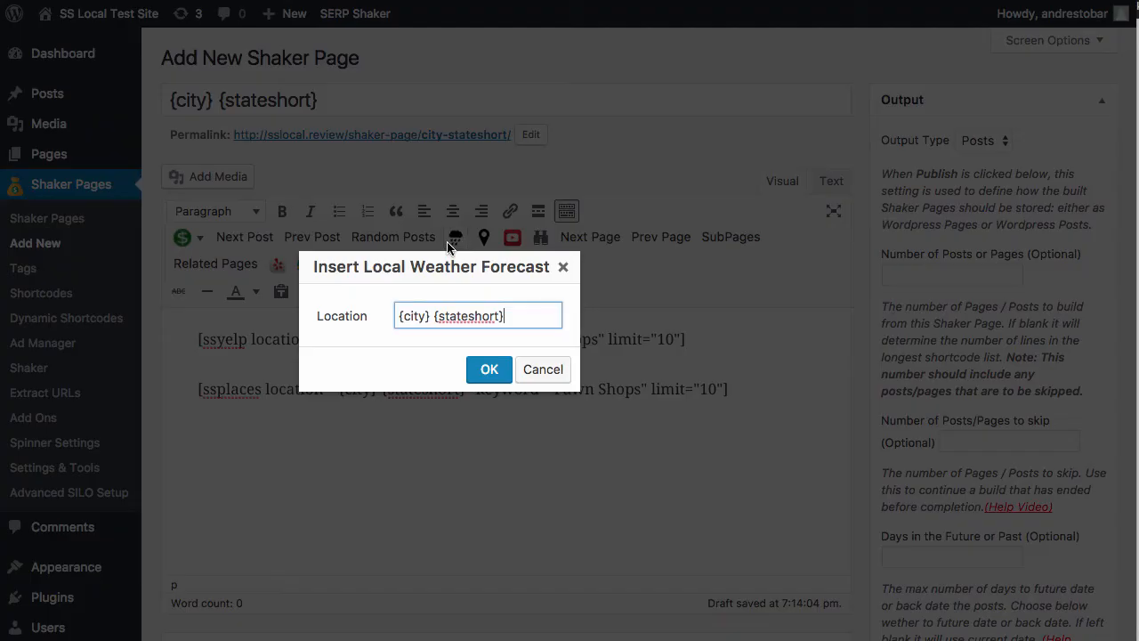
pyautogui.click(488, 368)
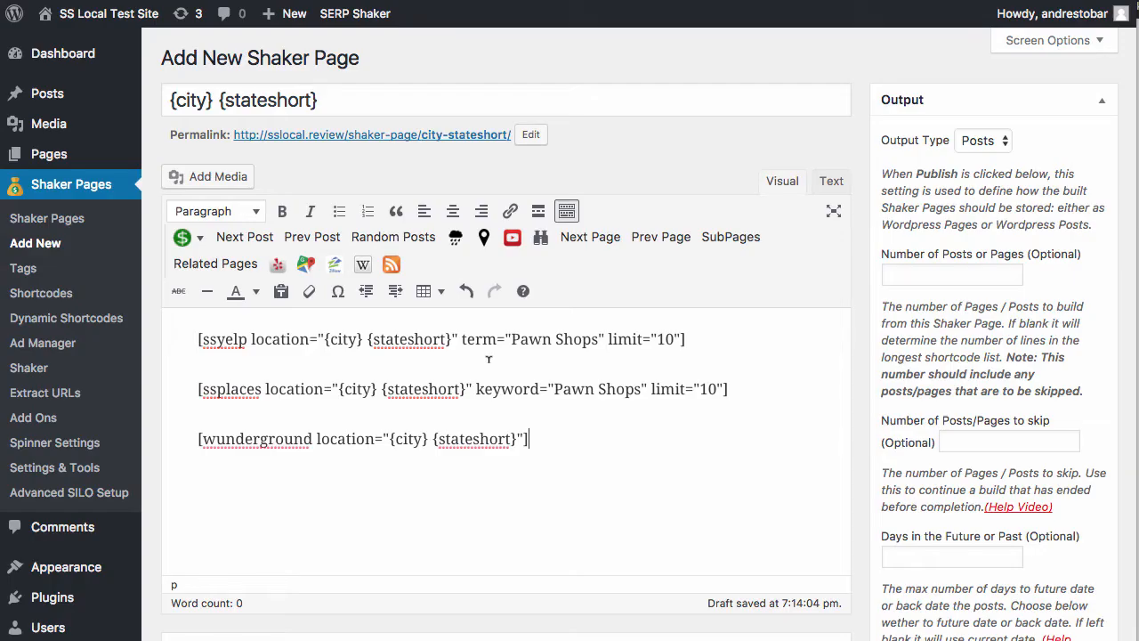
pyautogui.scroll(-1, 665, 438)
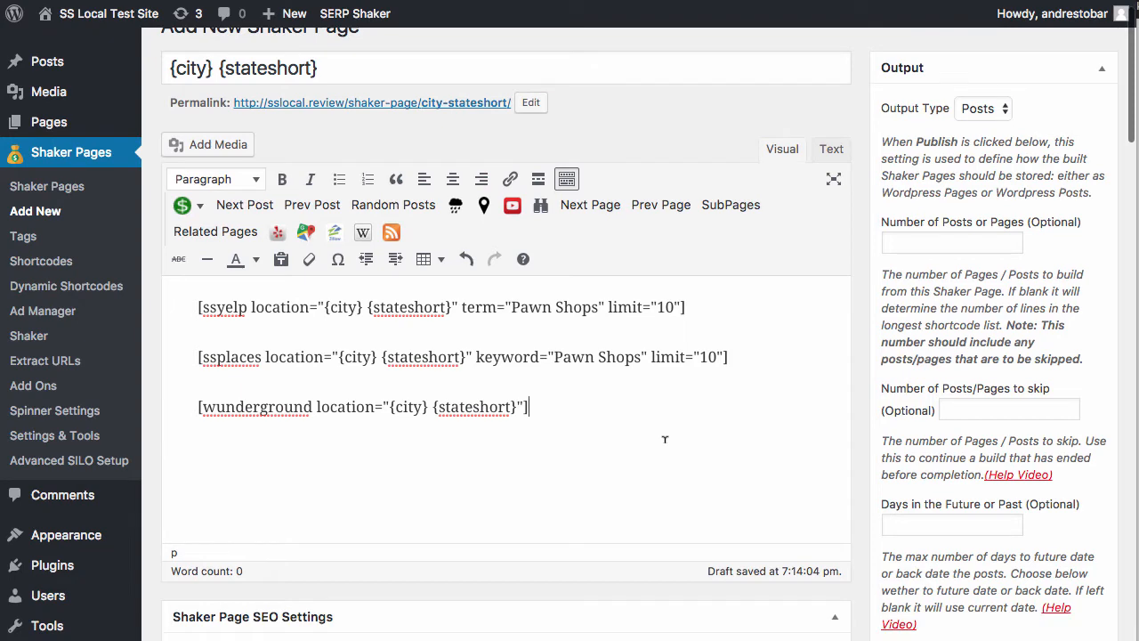
pyautogui.scroll(-5, 743, 396)
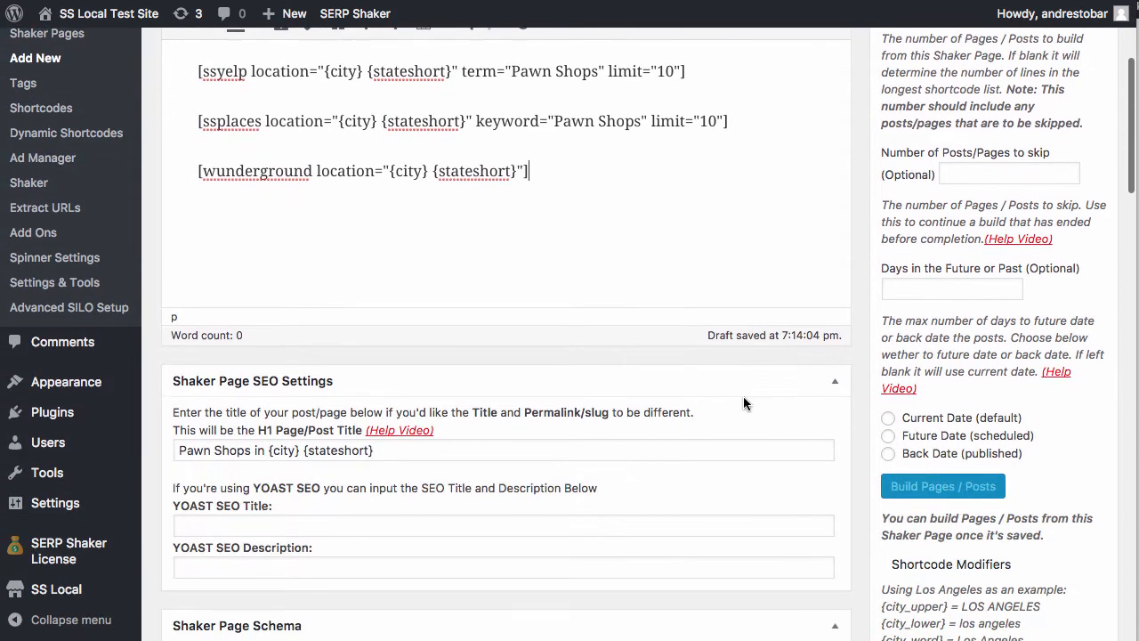
pyautogui.scroll(-3, 744, 396)
pyautogui.scroll(-2, 973, 396)
pyautogui.scroll(1, 973, 396)
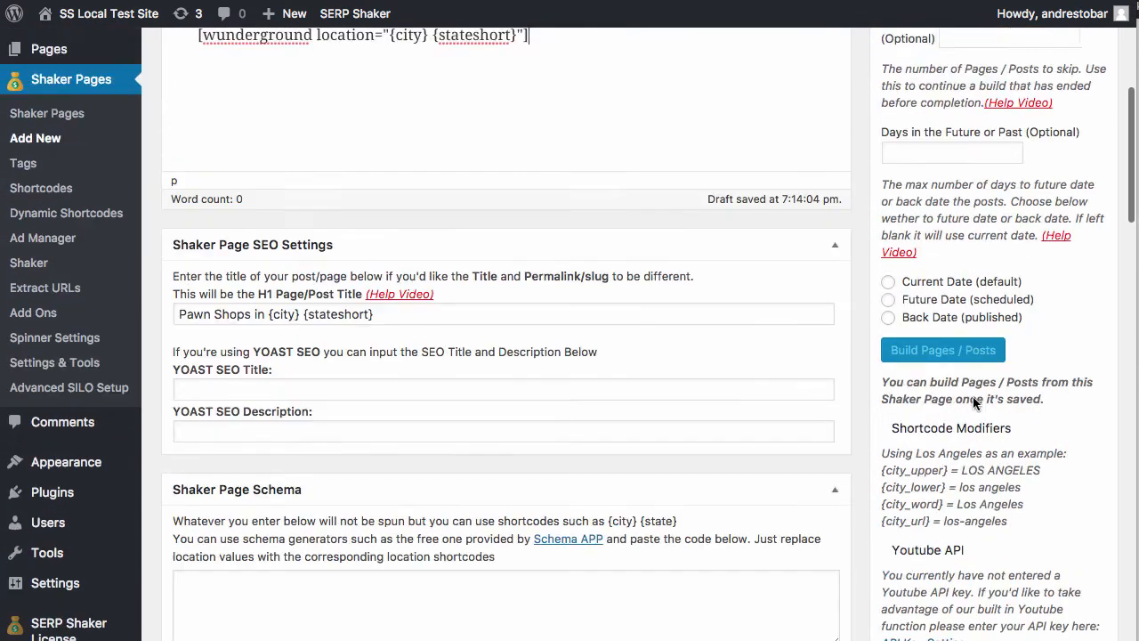
pyautogui.scroll(9, 973, 399)
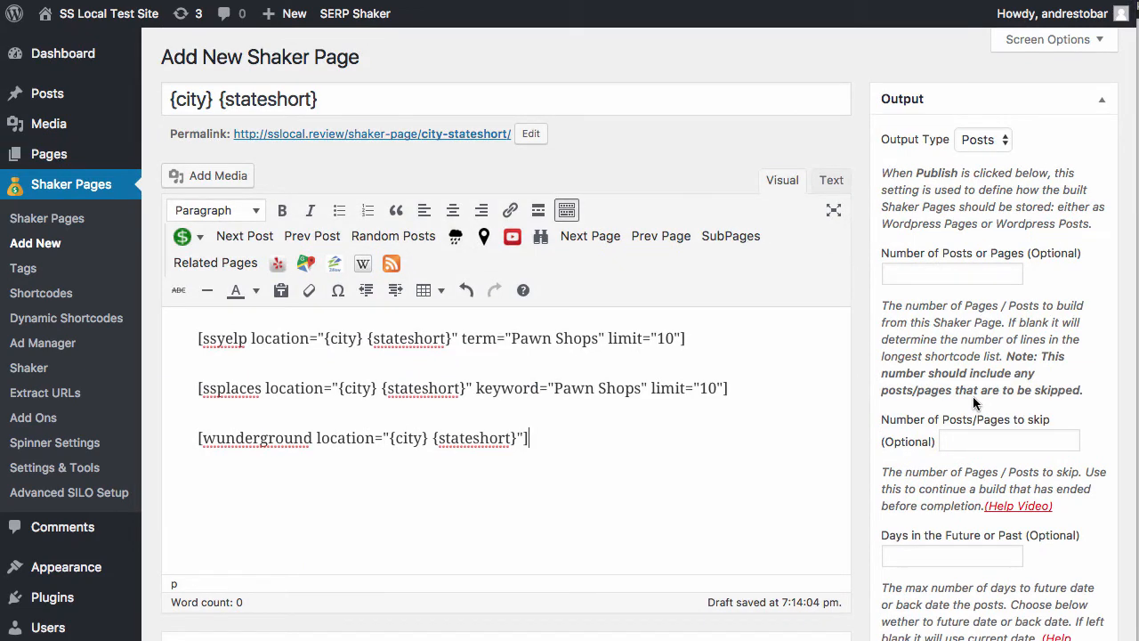
# - Set the output type of the {city} {stateshort} Shaker Page to Pages
pyautogui.scroll(-4, 974, 403)
pyautogui.scroll(4, 974, 403)
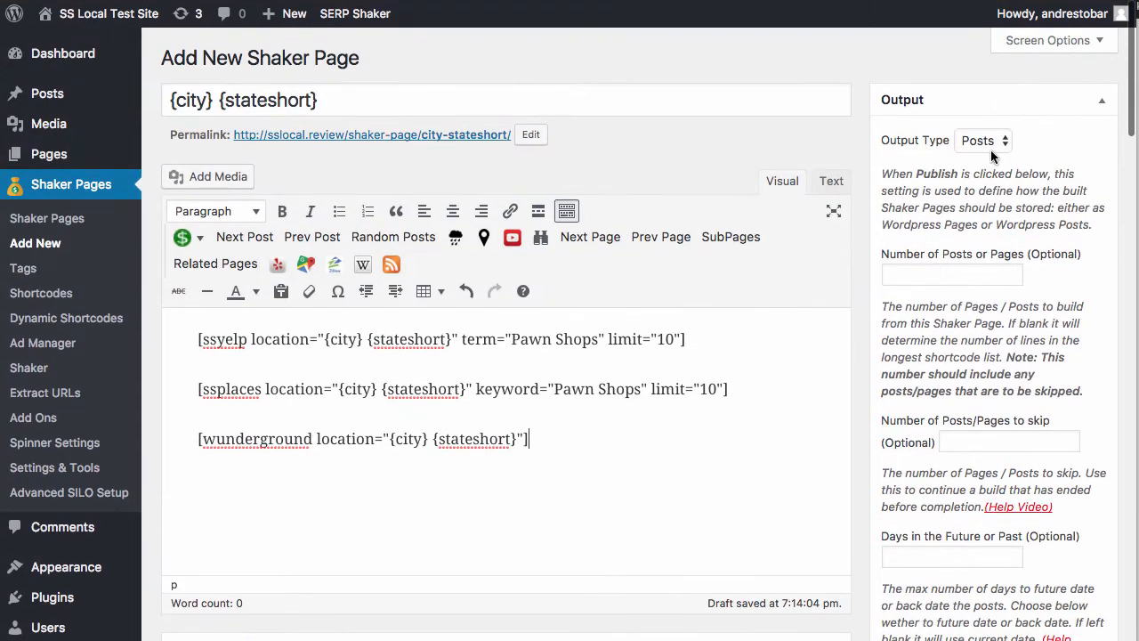
pyautogui.click(991, 148)
pyautogui.click(979, 159)
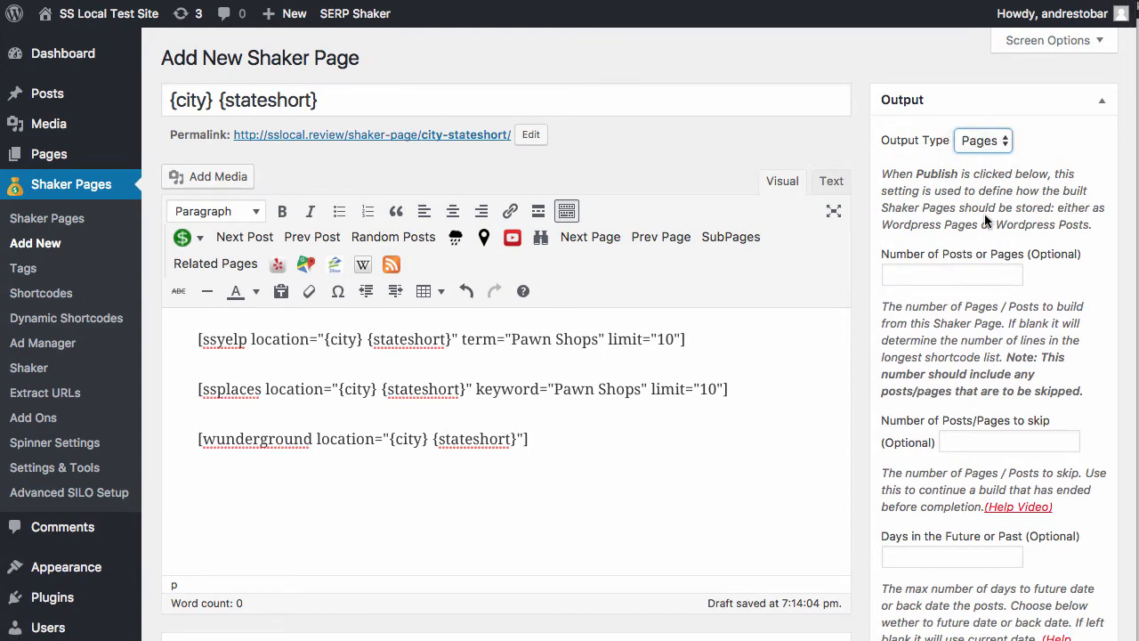
# - Check the exact title of the published Alabama state page against the page parent requirements
pyautogui.scroll(-18, 988, 223)
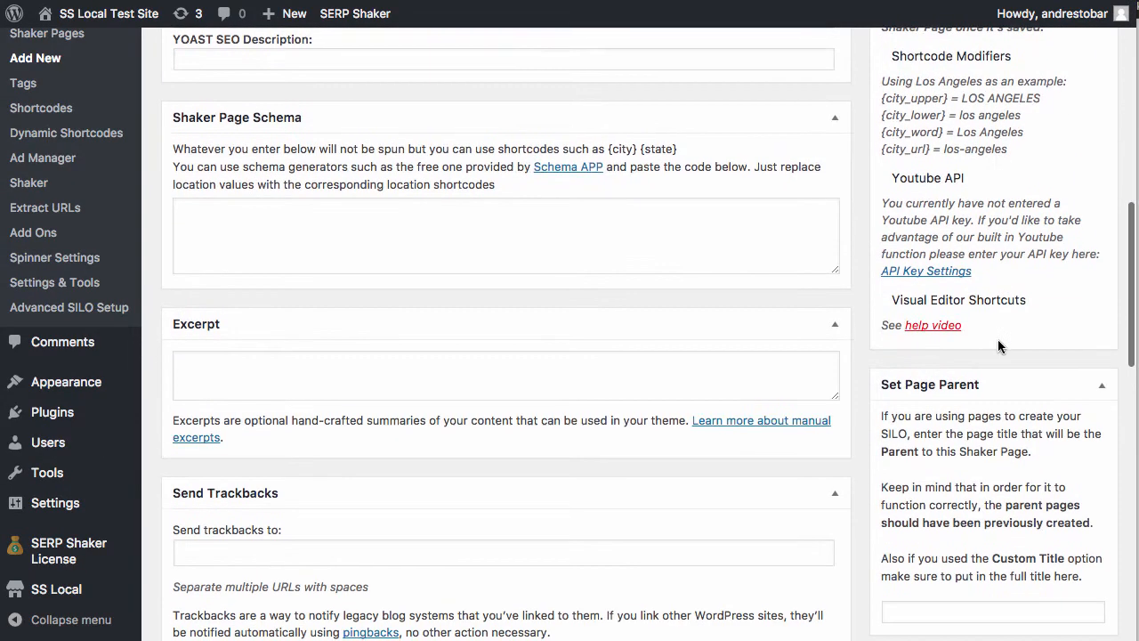
pyautogui.scroll(-1, 998, 339)
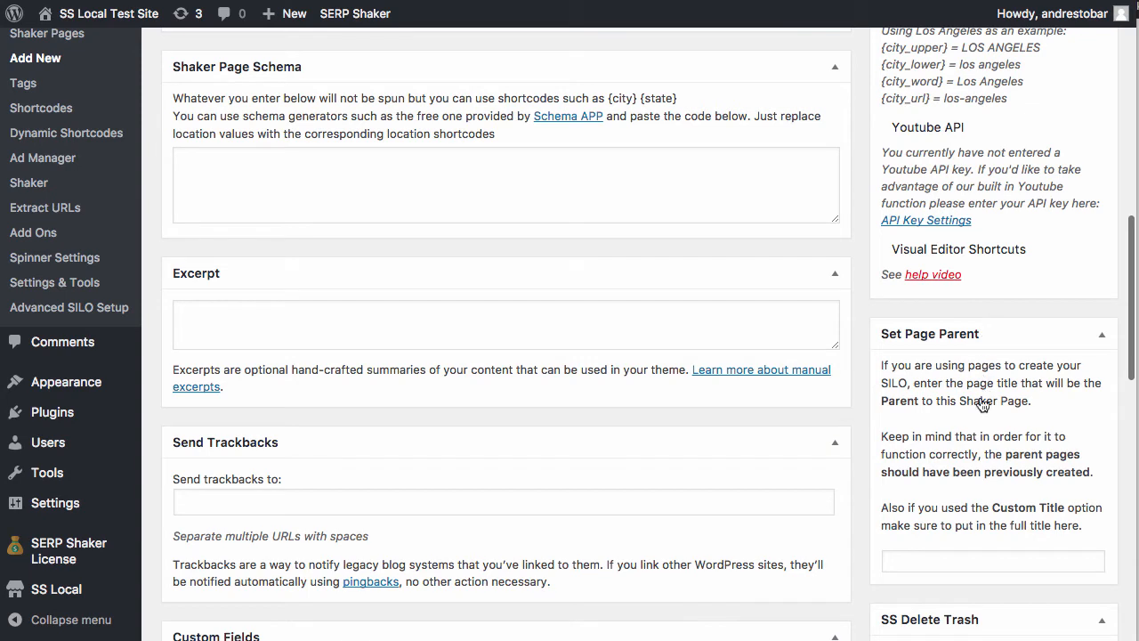
pyautogui.scroll(-1, 983, 405)
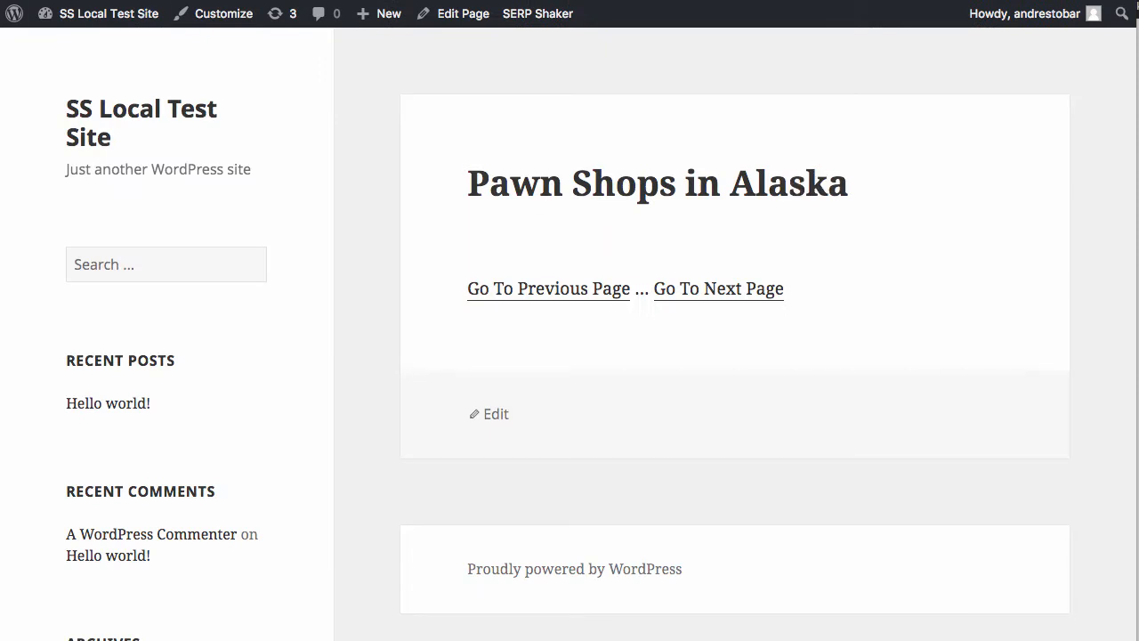
pyautogui.press('super+Left')
pyautogui.press('super+Left')
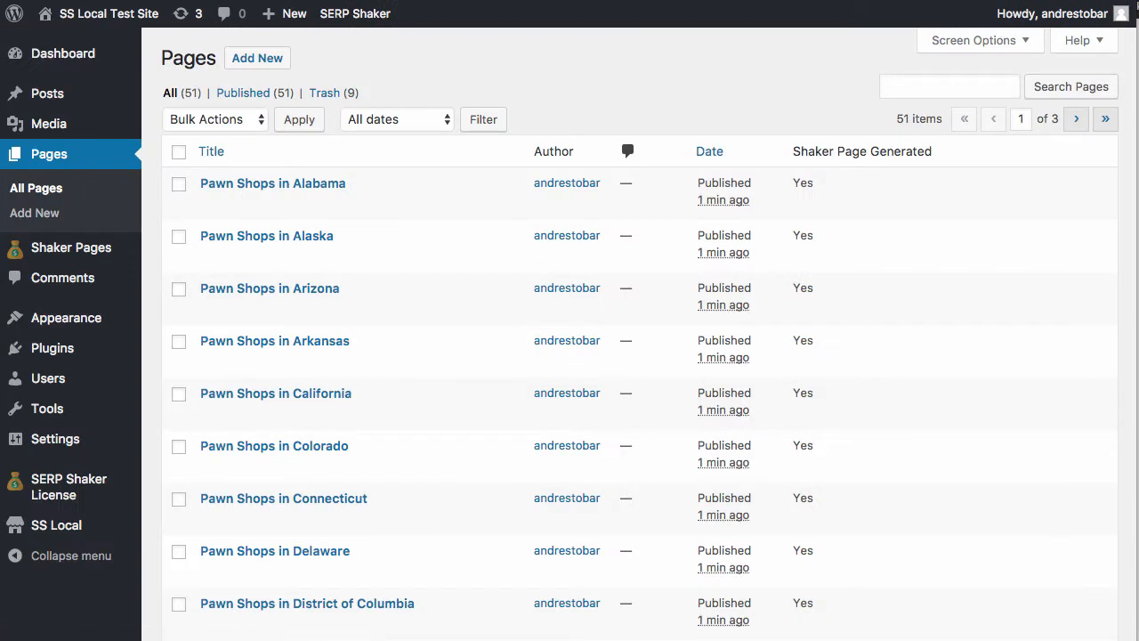
pyautogui.scroll(-2, 259, 203)
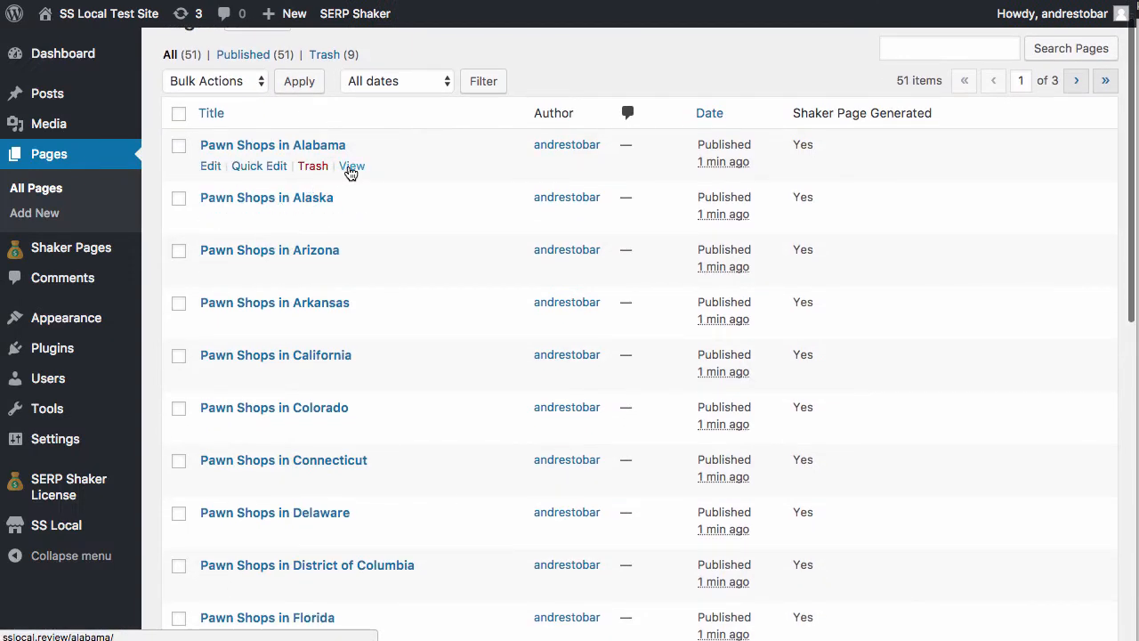
pyautogui.click(351, 166)
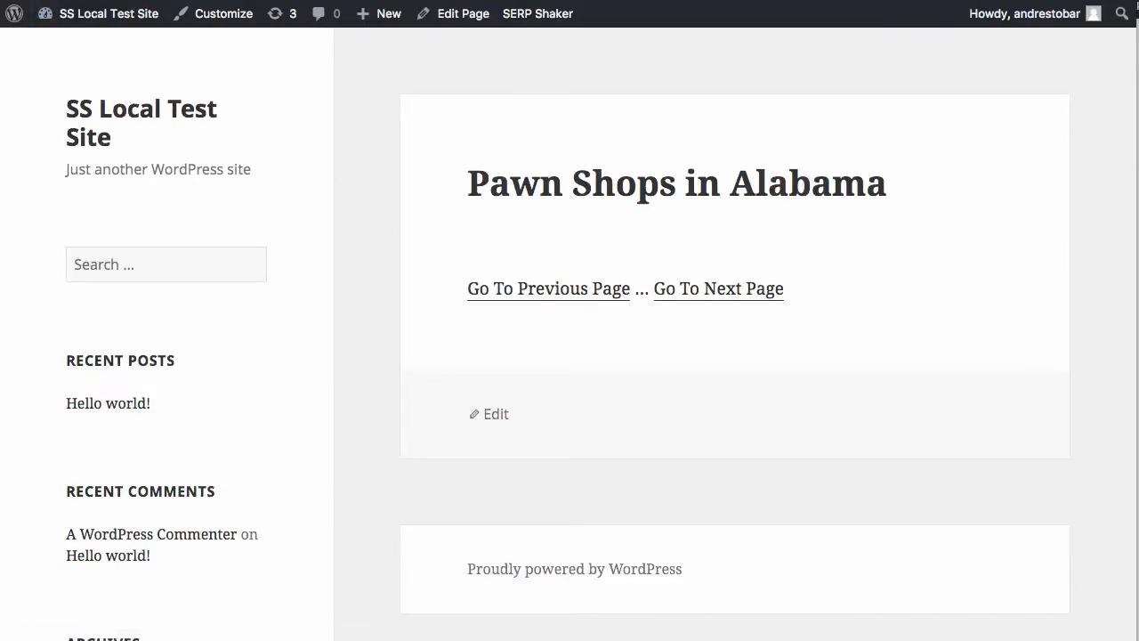
pyautogui.hotkey('alt', 'Left')
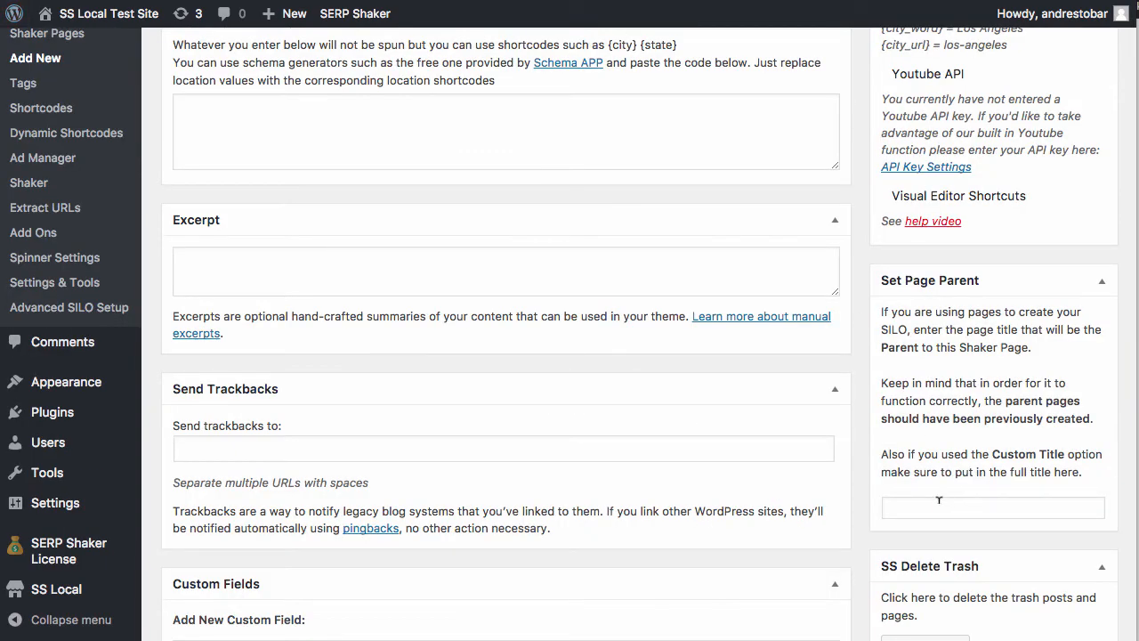
# - Set the parent page title of the city Shaker Page to Pawn Shops in {state}
pyautogui.click(939, 506)
pyautogui.write('Paw')
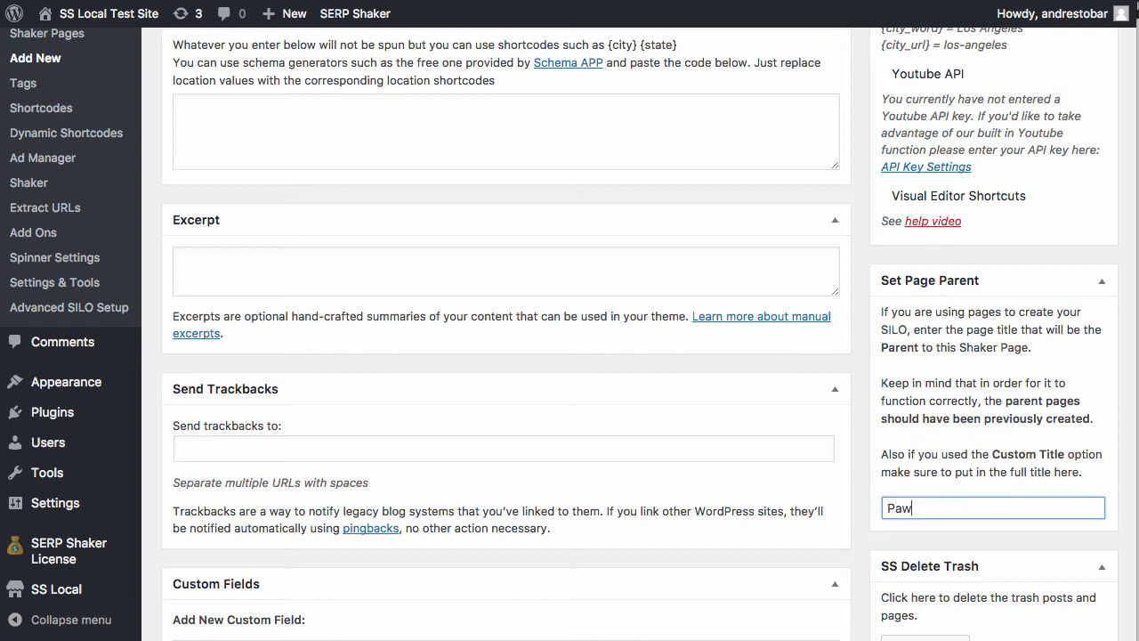
pyautogui.write('n Shops in {state')
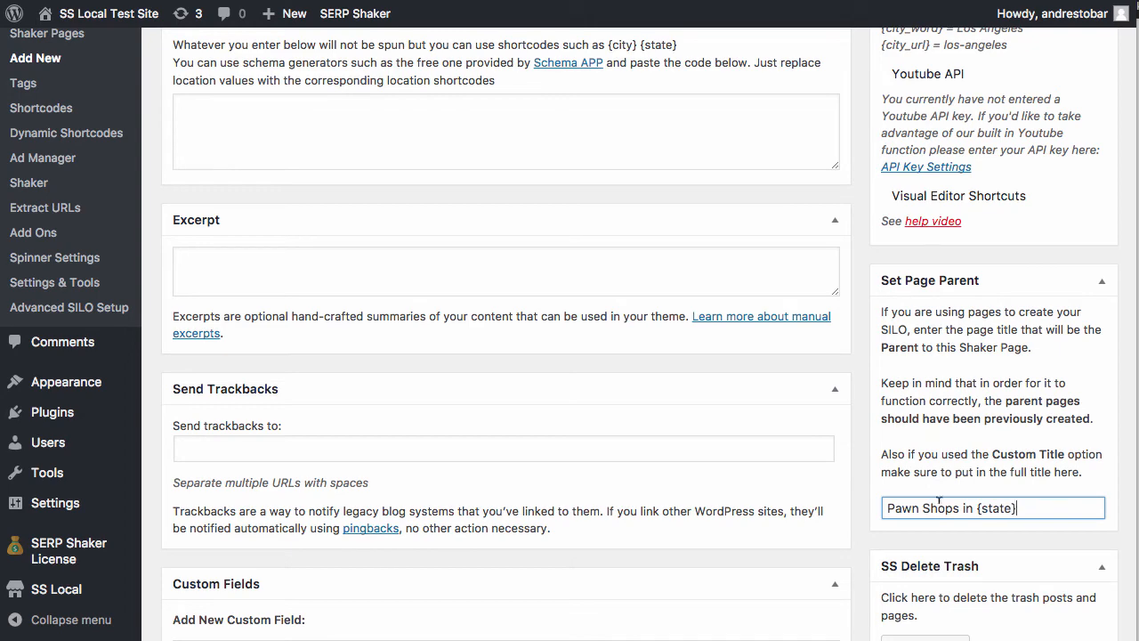
pyautogui.scroll(6, 397, 157)
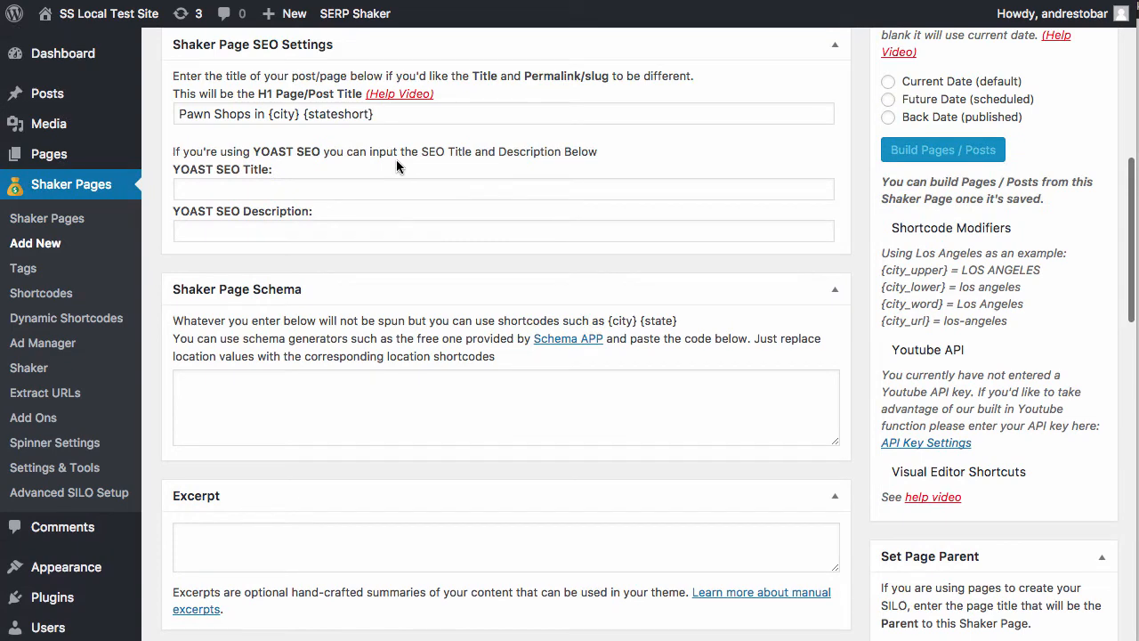
pyautogui.scroll(-4, 396, 160)
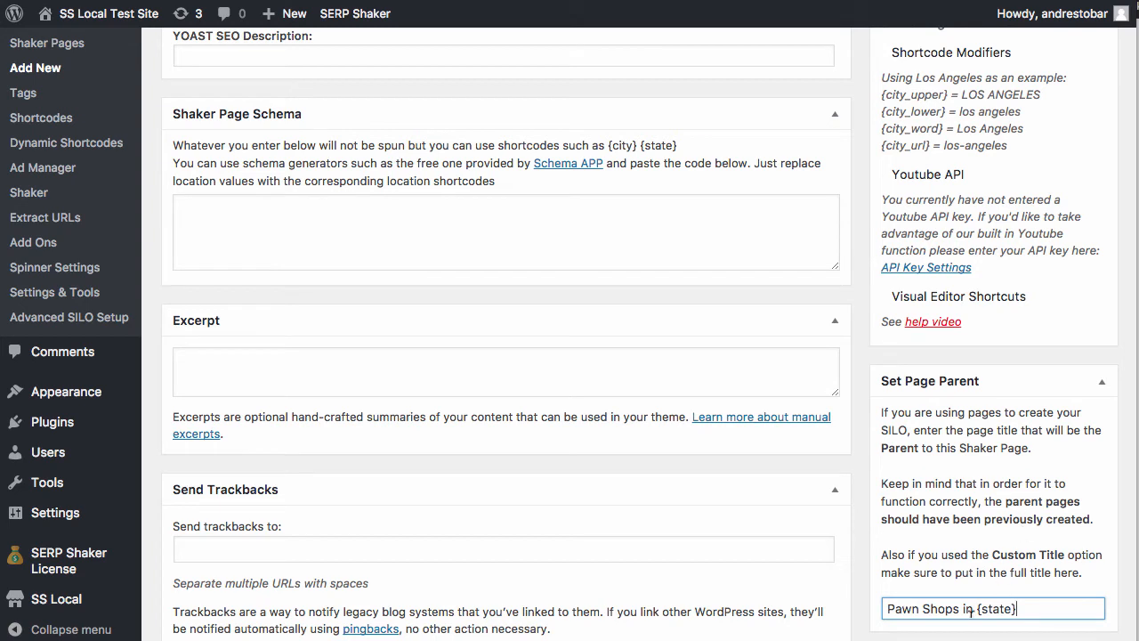
pyautogui.scroll(-1, 938, 448)
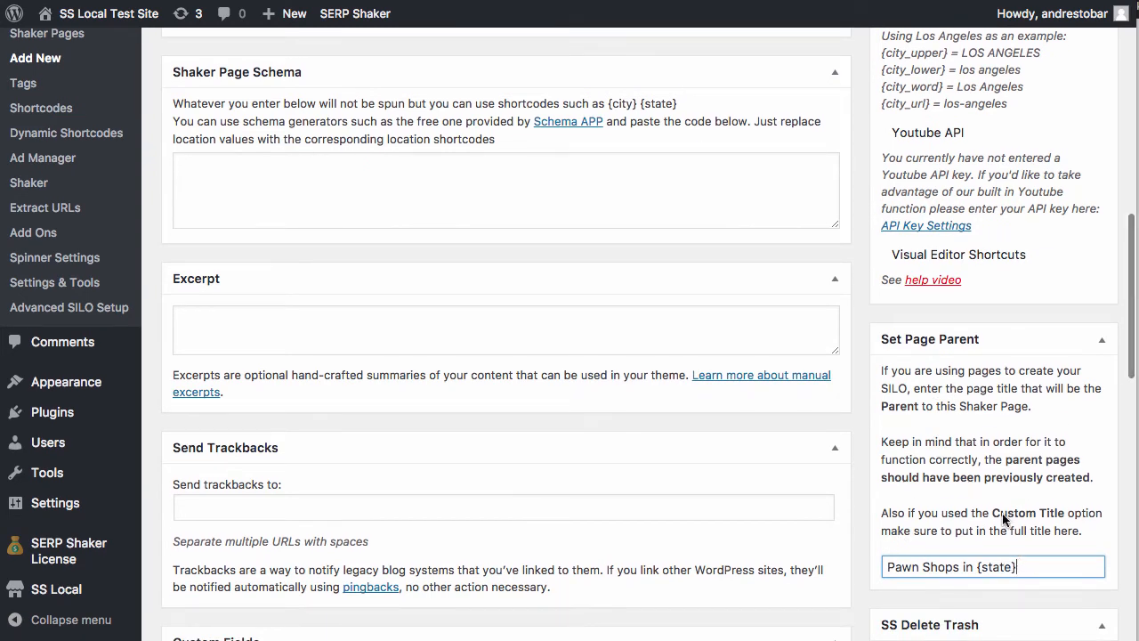
pyautogui.scroll(-2, 961, 532)
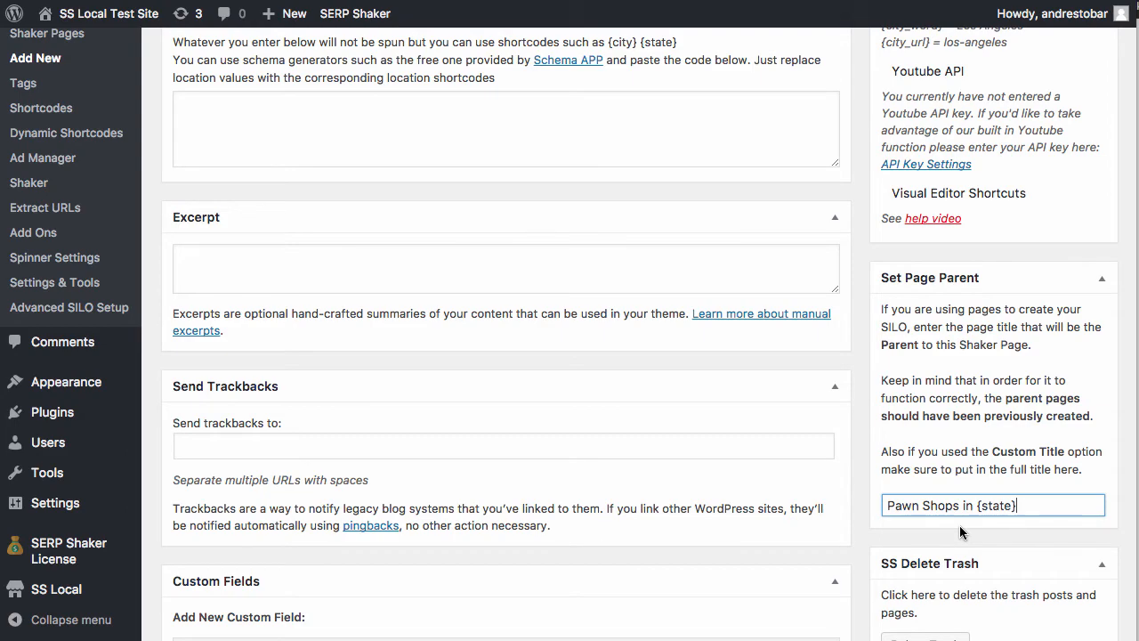
# - Review the city Shaker Page's settings and save it as a draft
pyautogui.scroll(5, 957, 454)
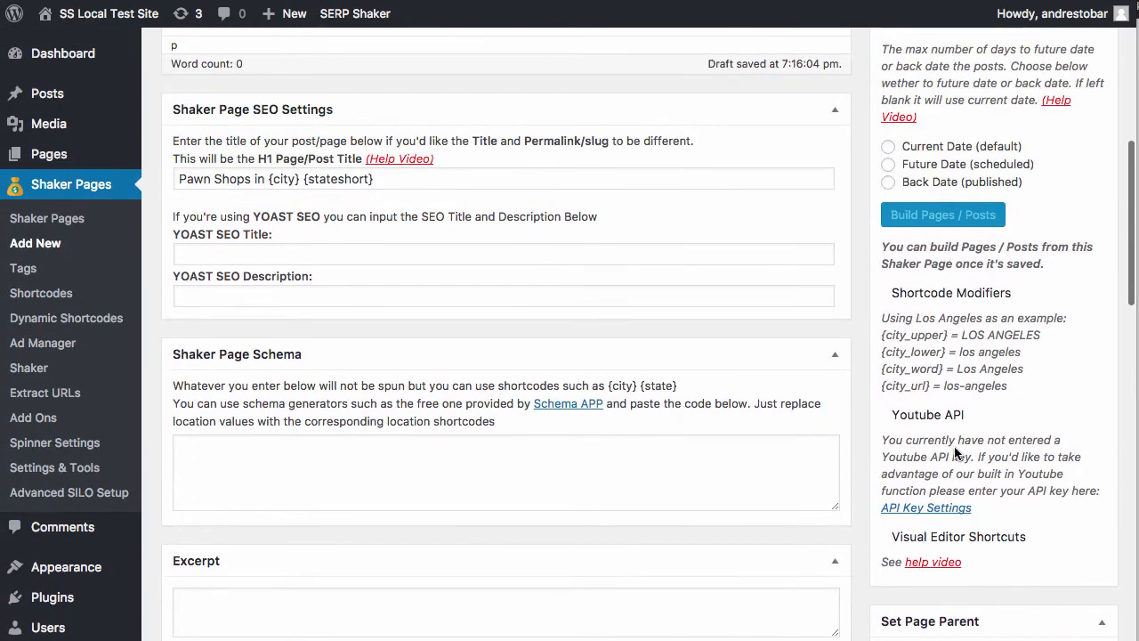
pyautogui.scroll(5, 957, 450)
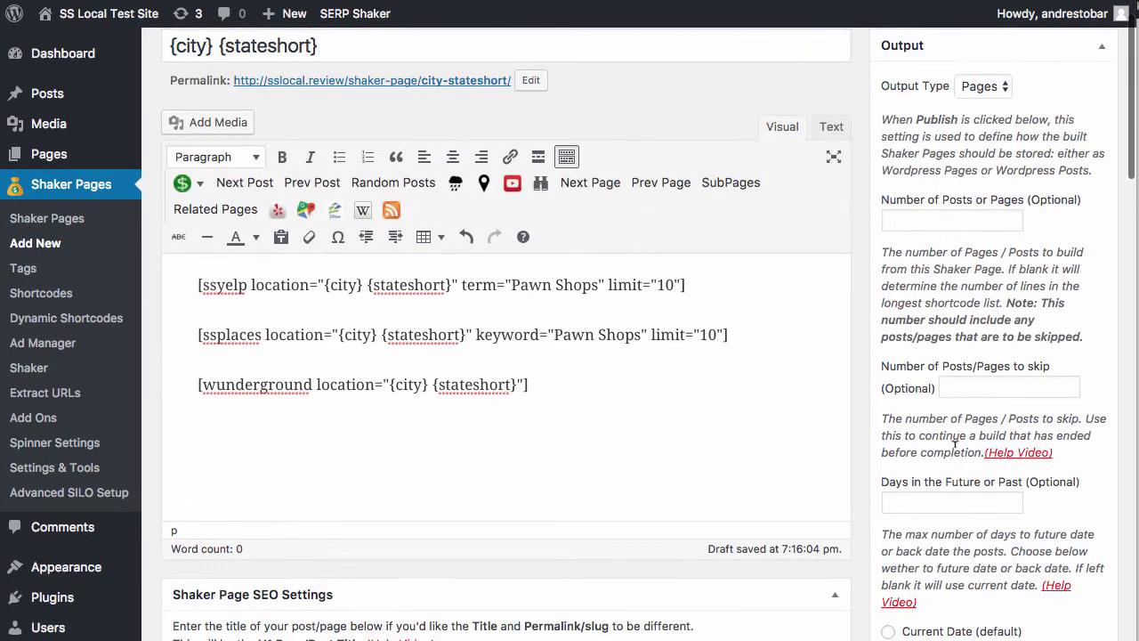
pyautogui.scroll(-15, 956, 445)
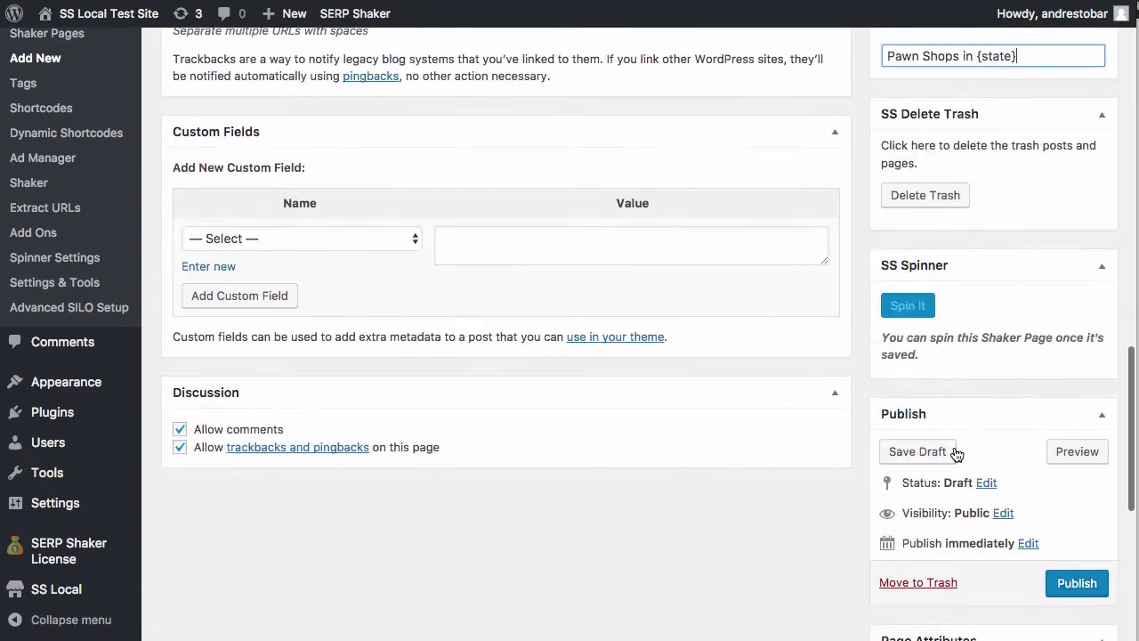
pyautogui.scroll(-1, 955, 450)
pyautogui.scroll(2, 955, 450)
pyautogui.scroll(-4, 954, 449)
pyautogui.scroll(10, 955, 450)
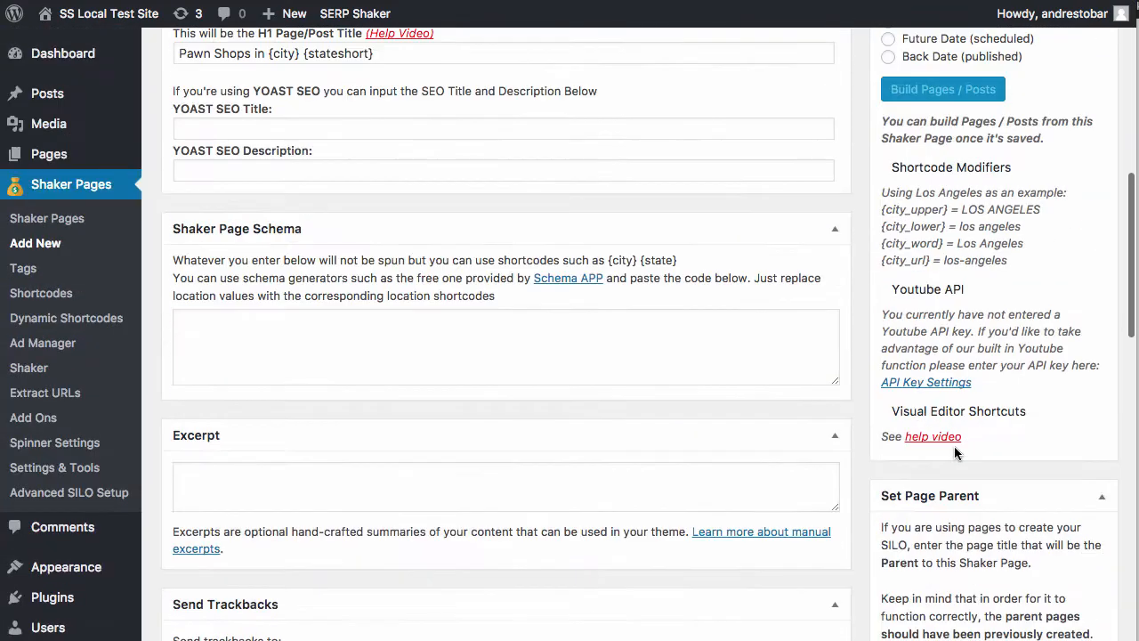
pyautogui.scroll(6, 954, 446)
pyautogui.scroll(-4, 954, 449)
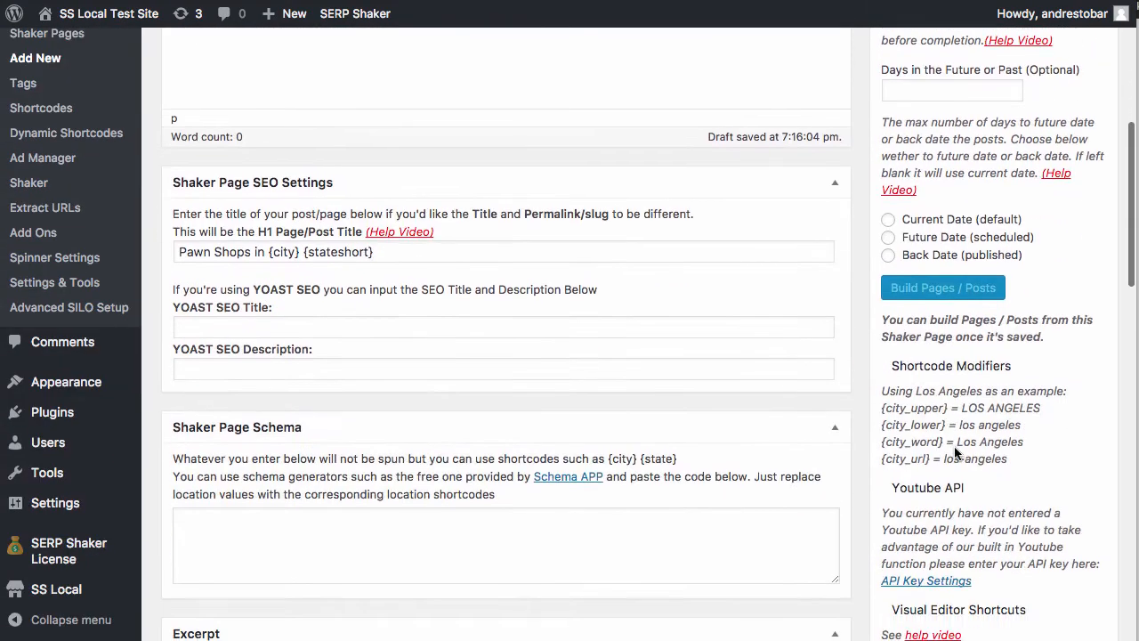
pyautogui.scroll(3, 954, 447)
pyautogui.scroll(-8, 954, 448)
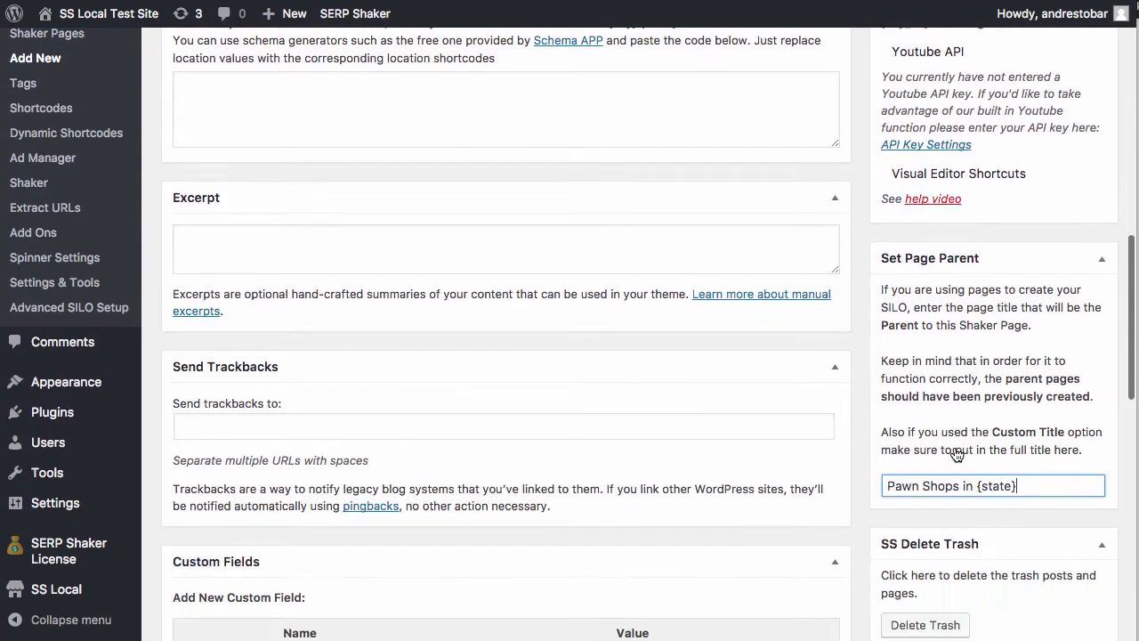
pyautogui.scroll(-5, 954, 449)
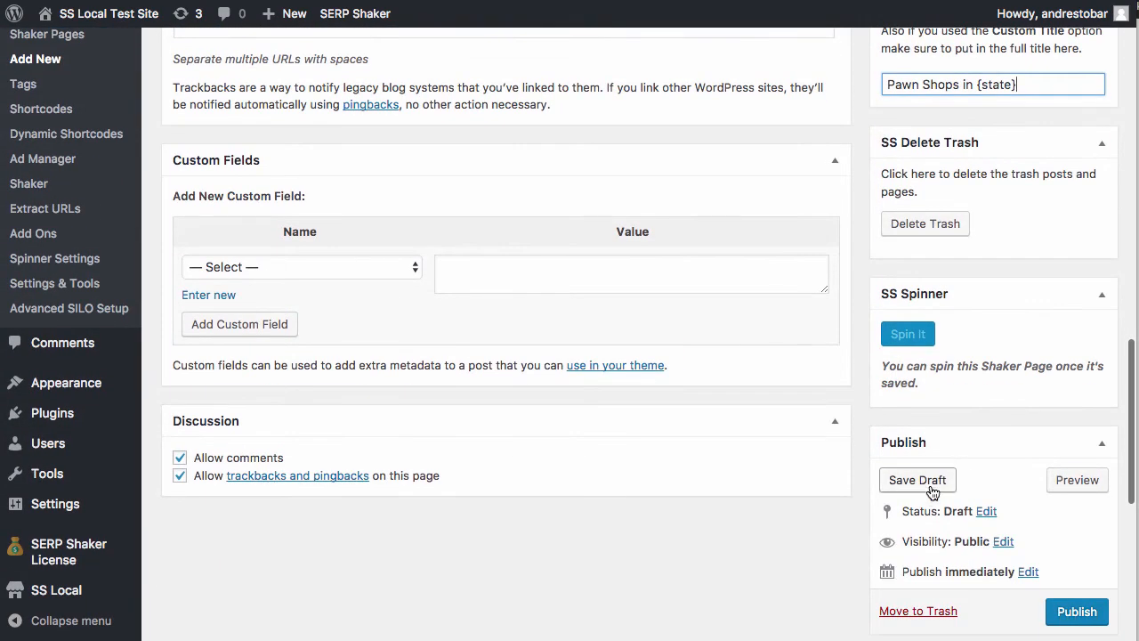
pyautogui.click(930, 488)
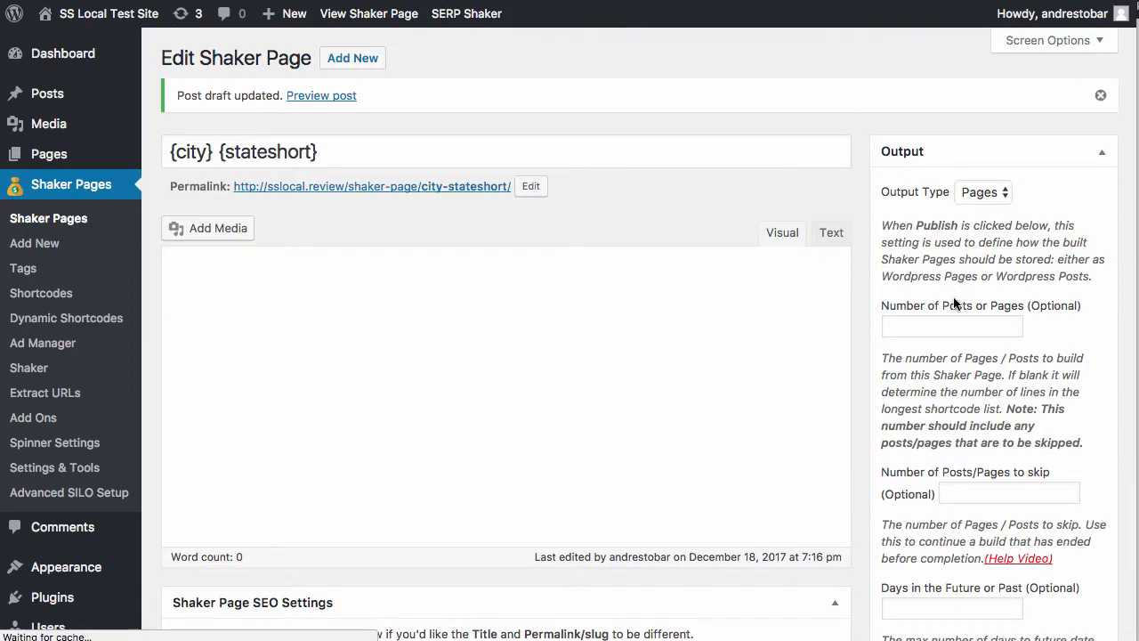
# - Set the number of posts or pages to 500 and build the city pages
pyautogui.click(952, 326)
pyautogui.write('5')
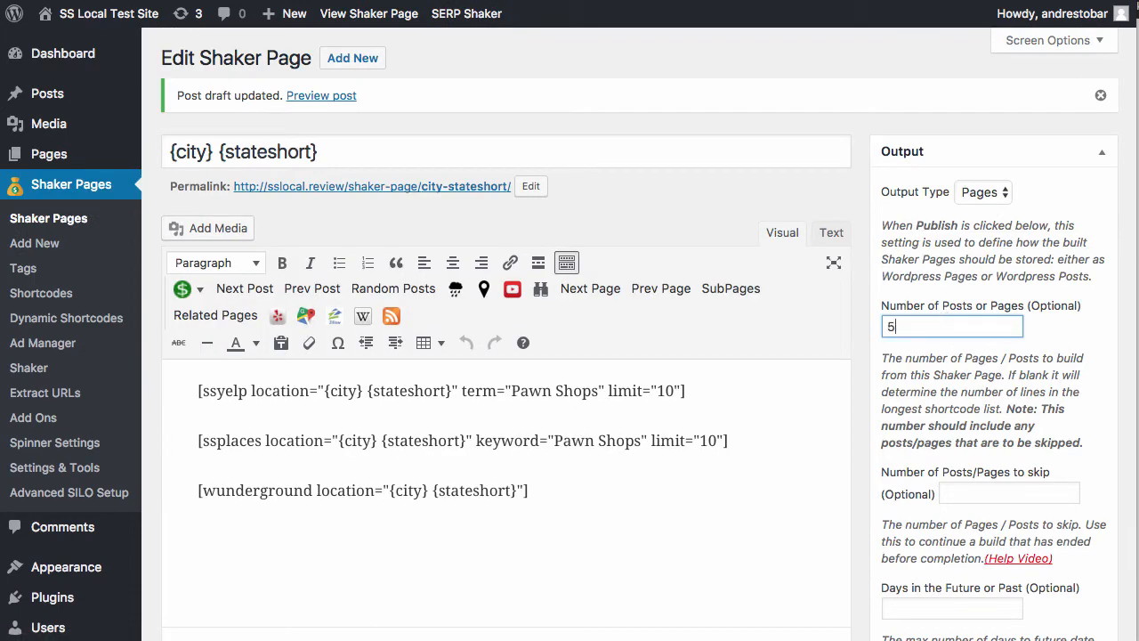
pyautogui.write('00')
pyautogui.click(918, 270)
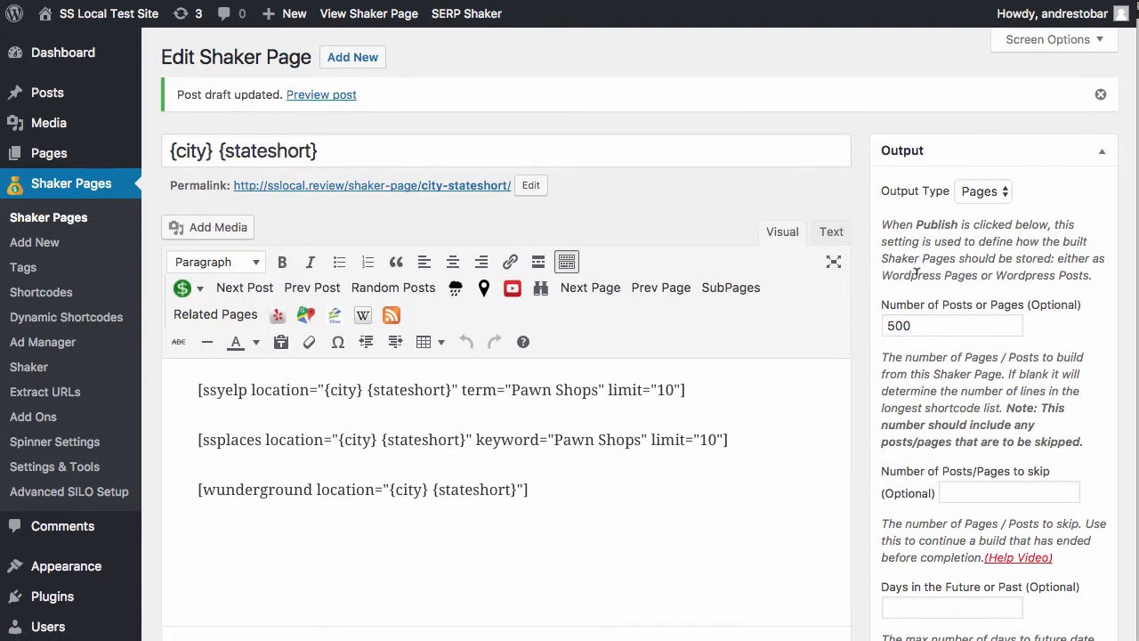
pyautogui.scroll(-5, 916, 268)
pyautogui.scroll(-1, 918, 270)
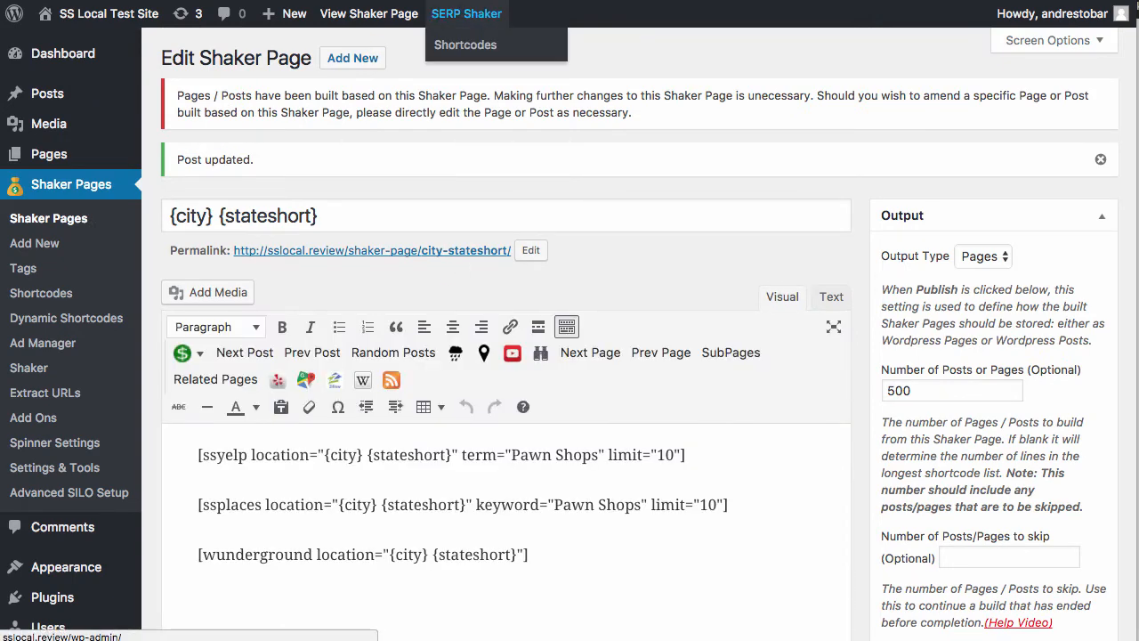
# - Examine the first, last and second screens of the refreshed Pages list for city pages nested under their state parents
pyautogui.click(472, 1)
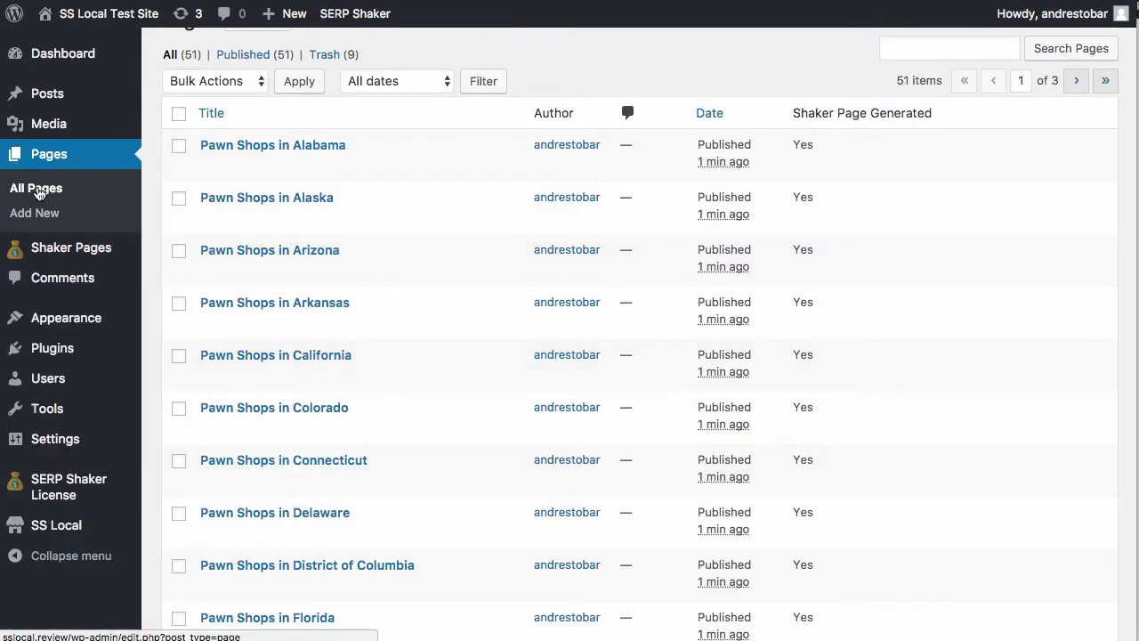
pyautogui.click(38, 192)
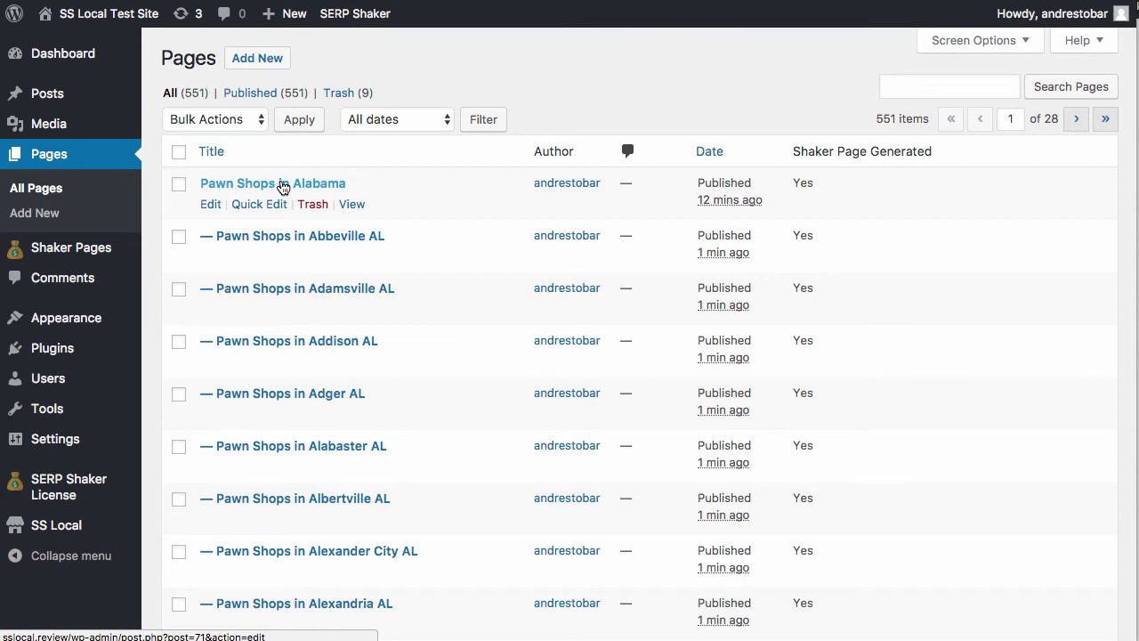
pyautogui.scroll(-1, 328, 249)
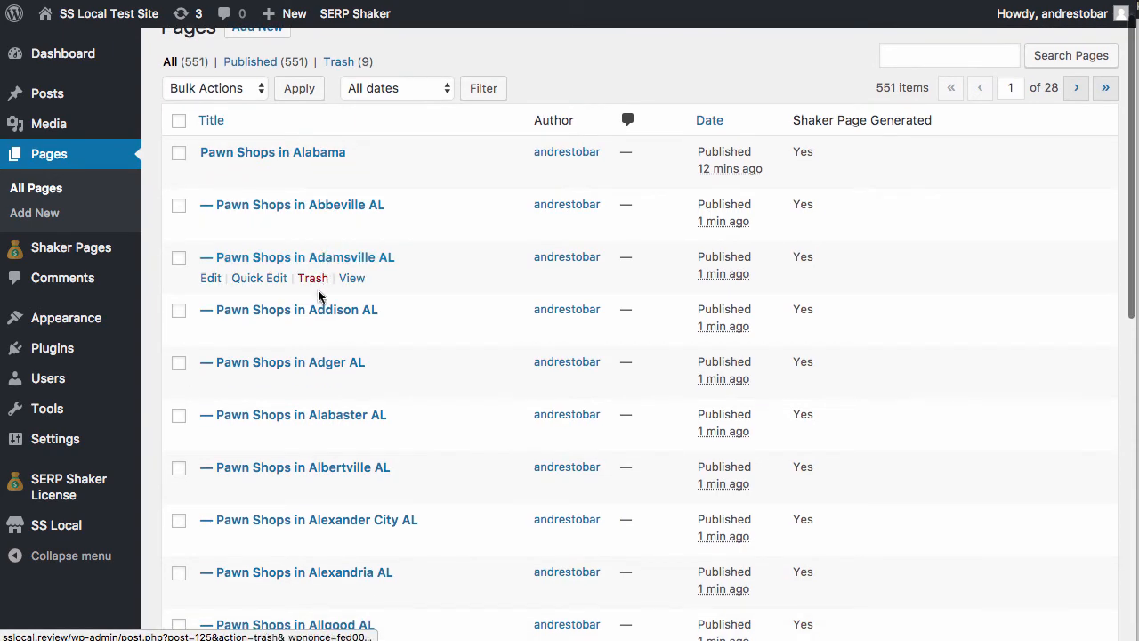
pyautogui.scroll(-8, 316, 307)
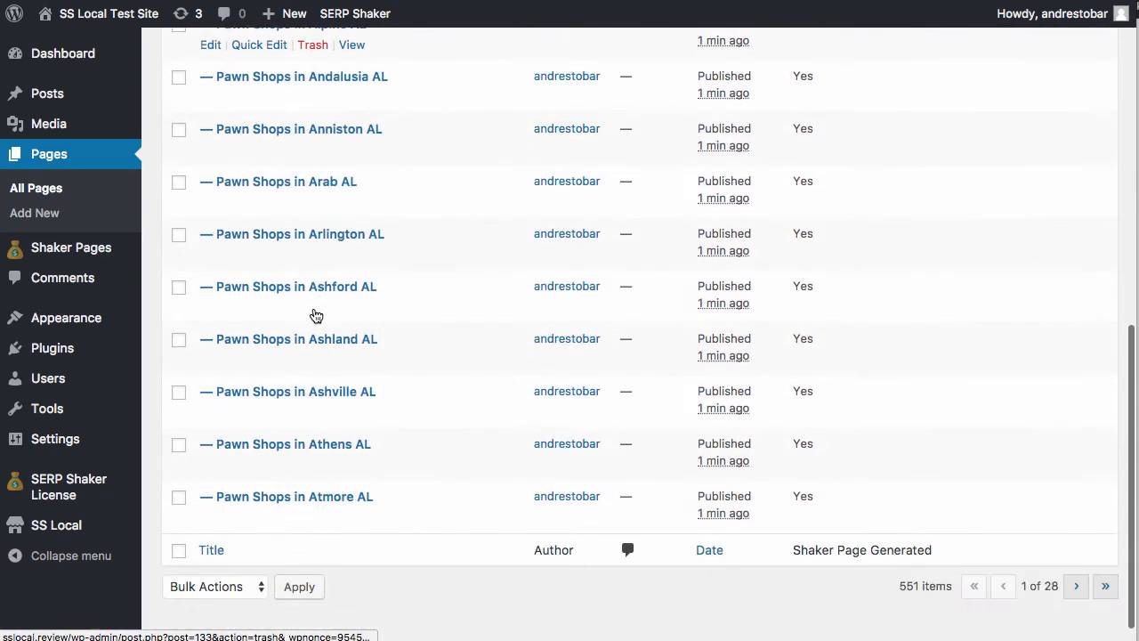
pyautogui.scroll(-1, 316, 316)
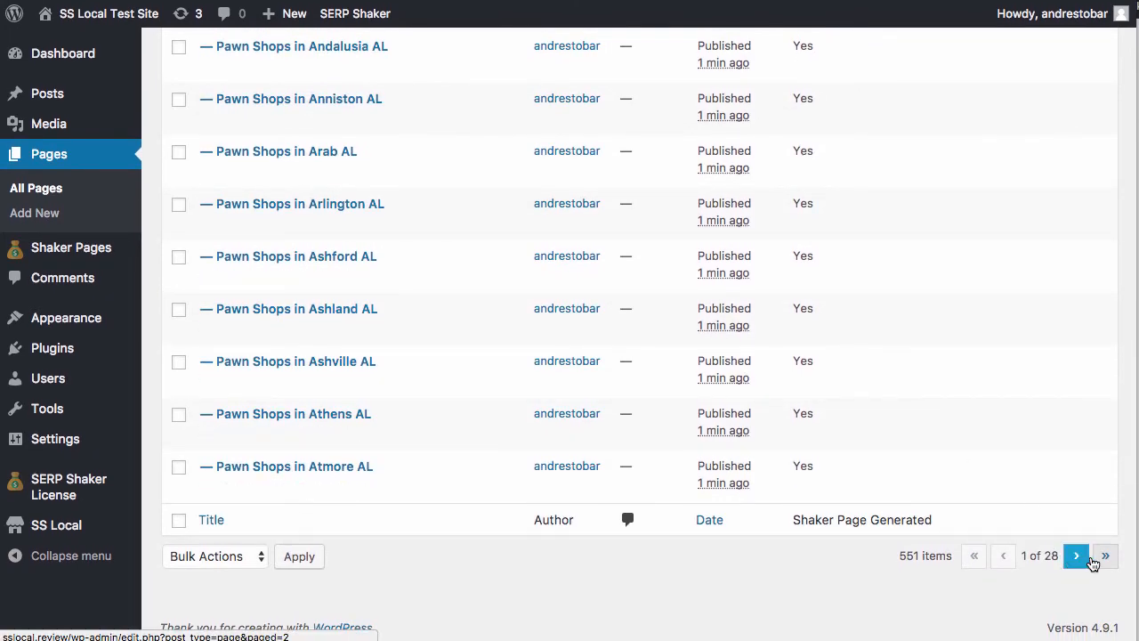
pyautogui.click(1104, 555)
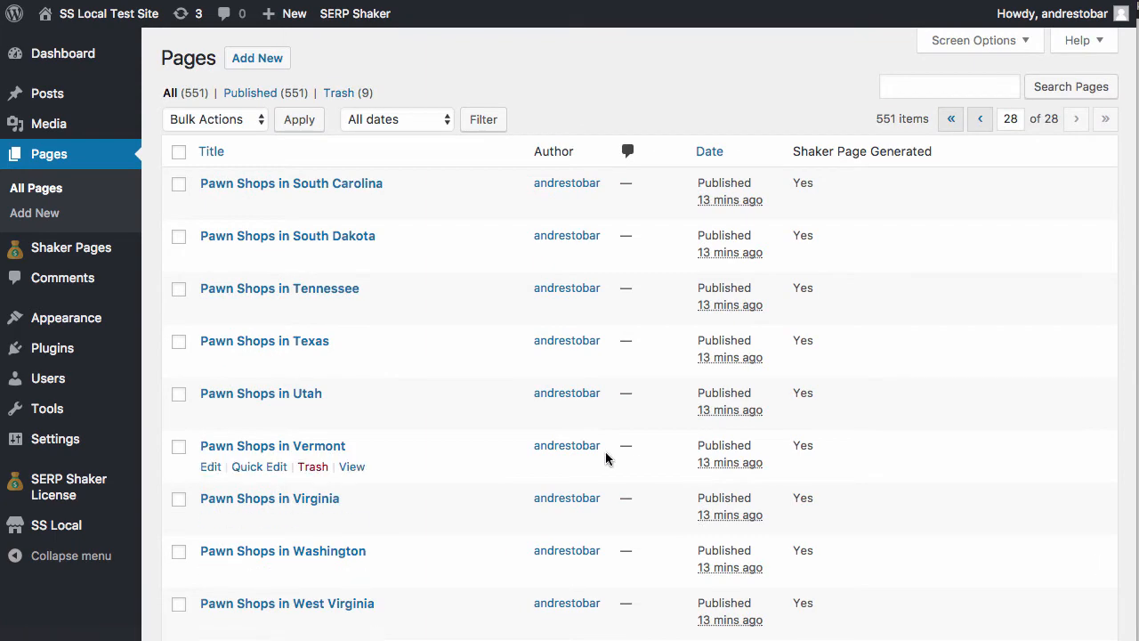
pyautogui.scroll(-5, 730, 403)
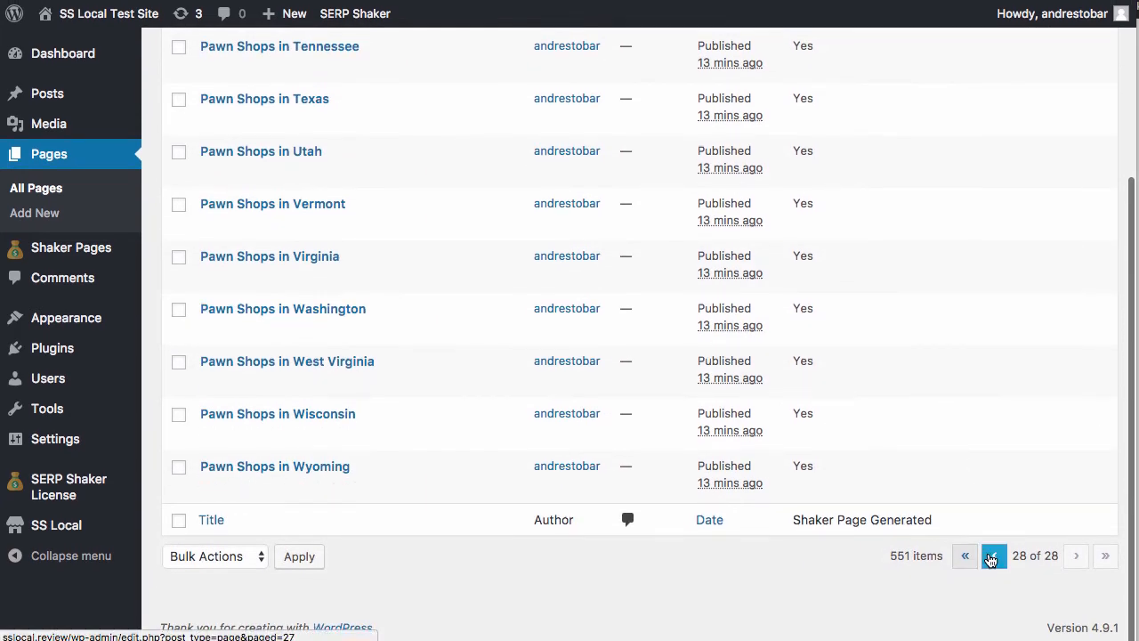
pyautogui.click(965, 555)
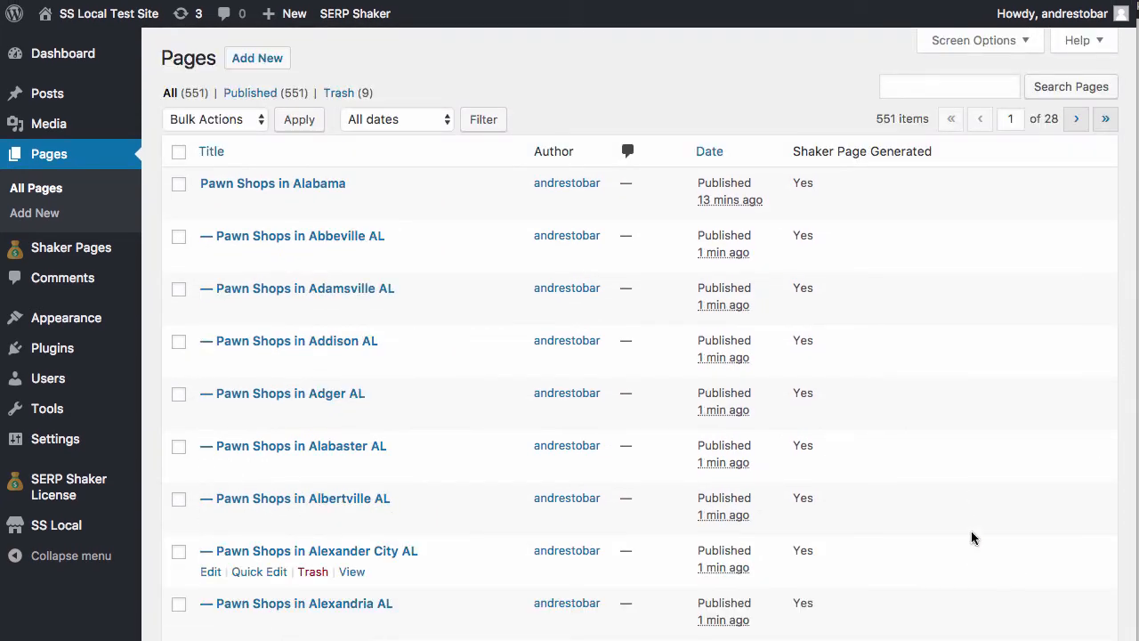
pyautogui.click(1075, 121)
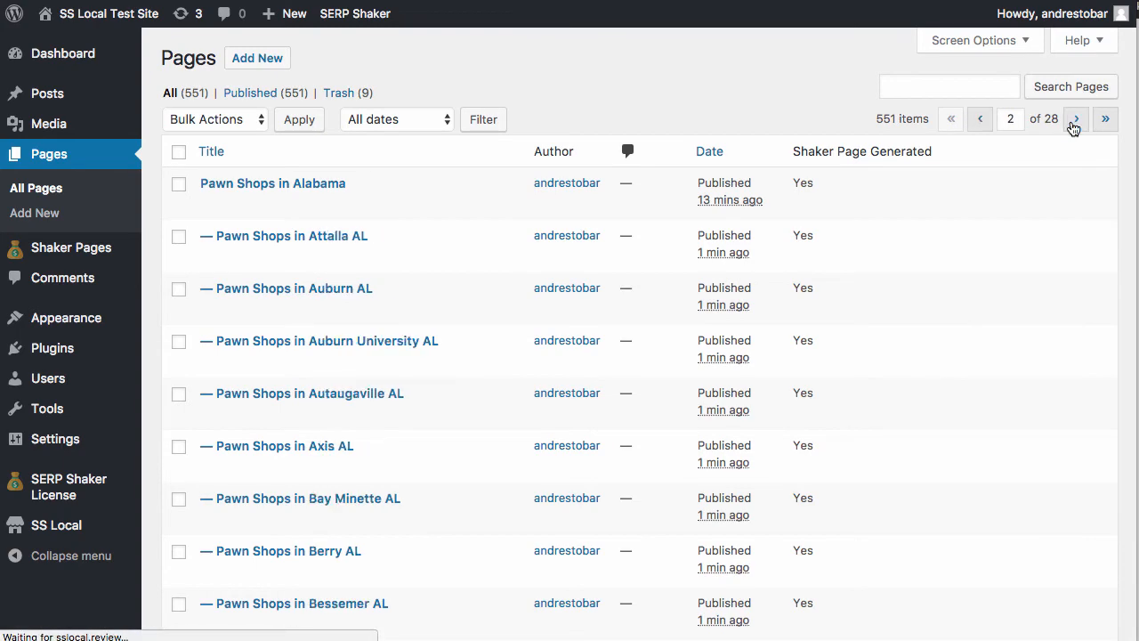
# - Examine the second through fifth screens of the Pages list for city pages nested under Pawn Shops in Alabama
pyautogui.scroll(-9, 814, 394)
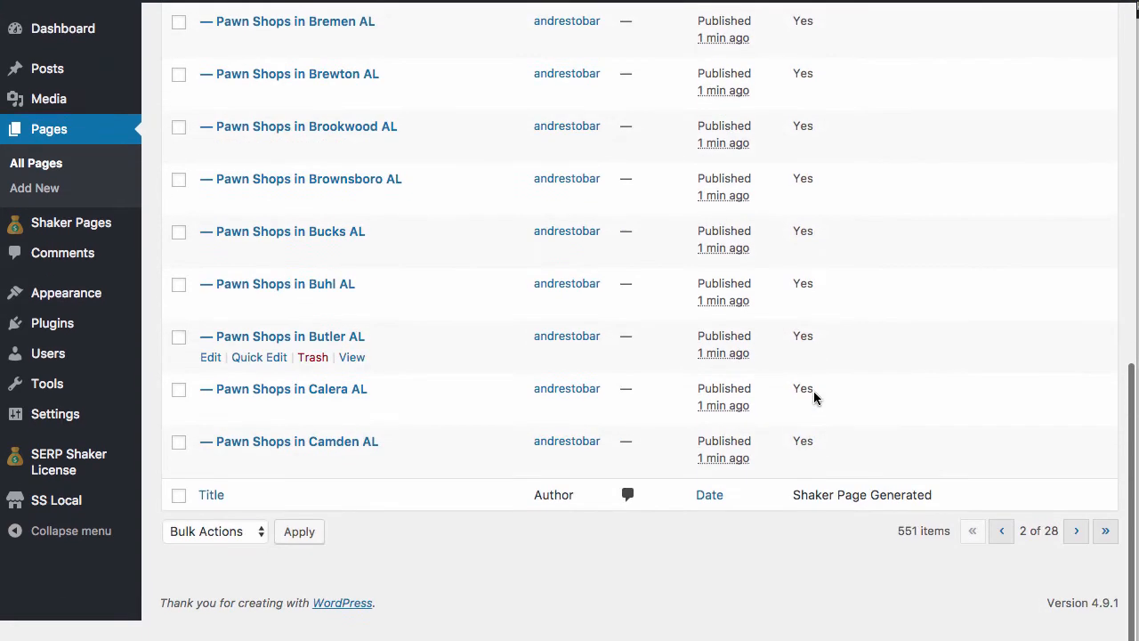
pyautogui.click(1075, 556)
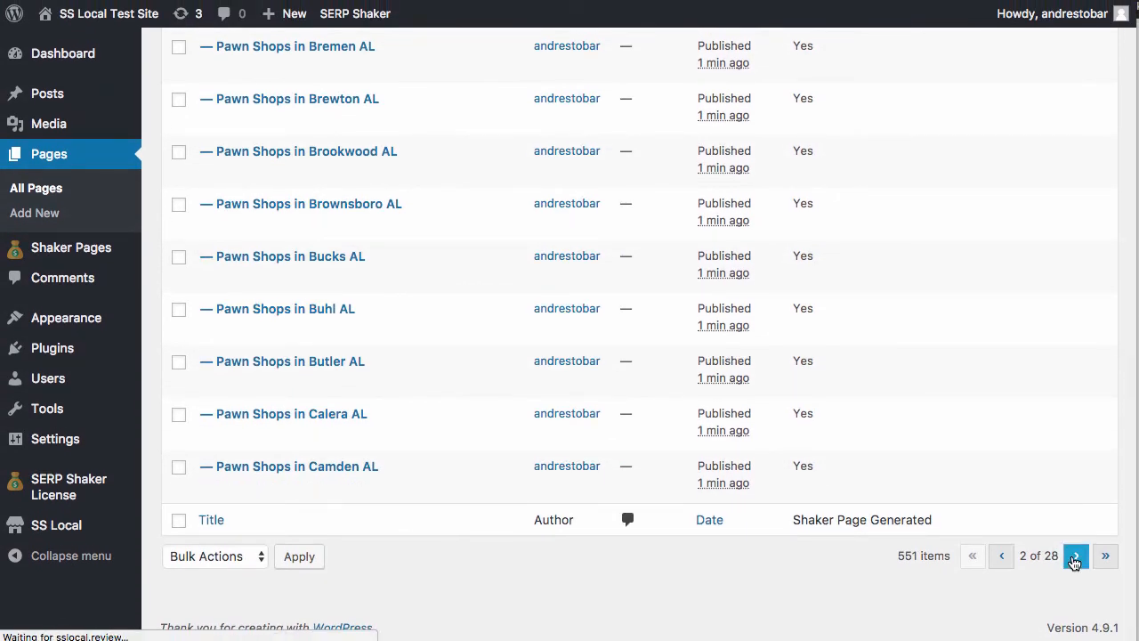
pyautogui.scroll(-10, 801, 392)
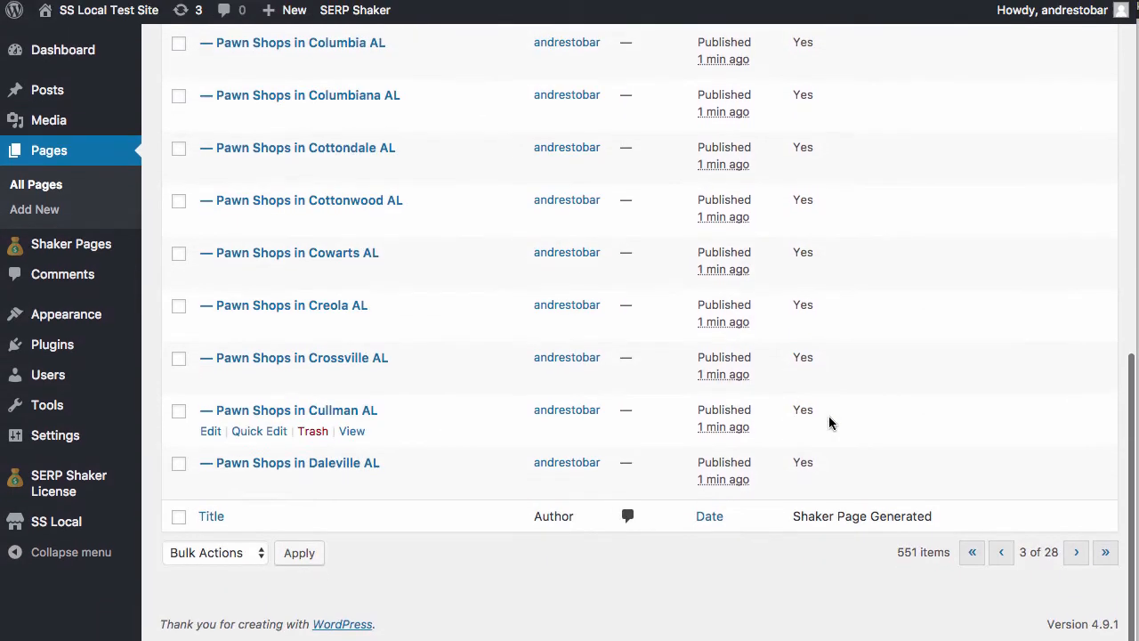
pyautogui.click(1074, 556)
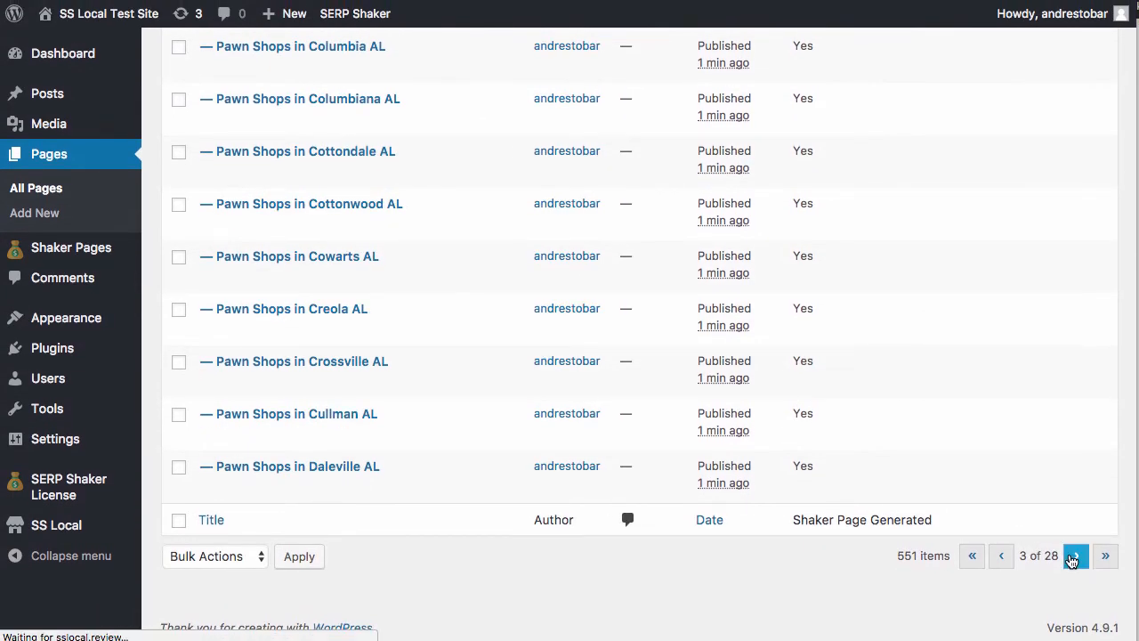
pyautogui.scroll(-10, 985, 422)
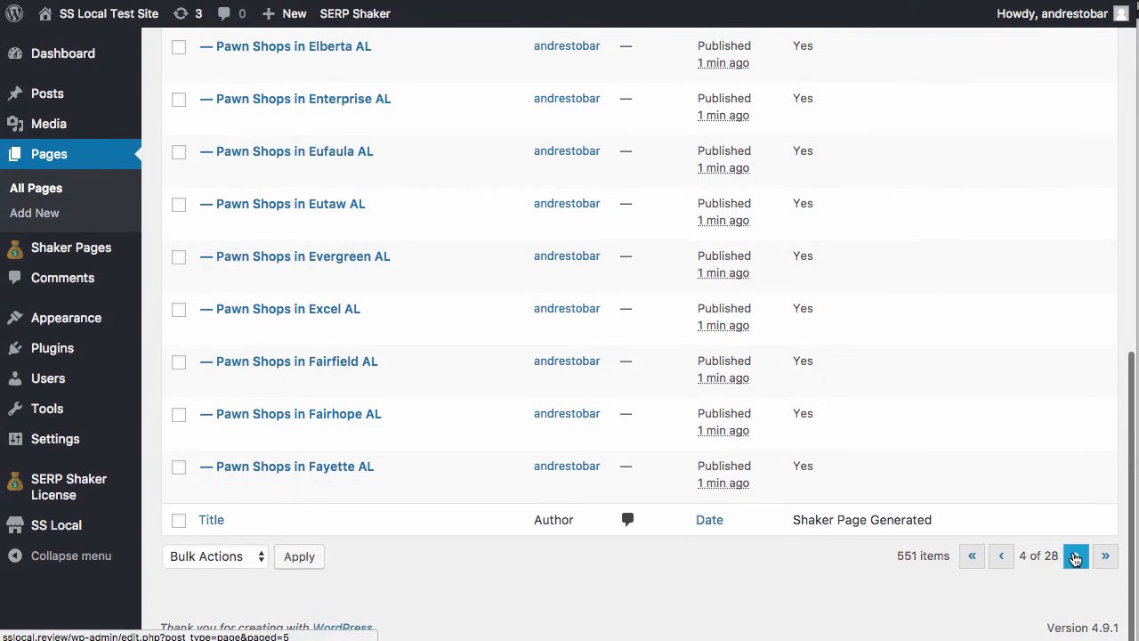
pyautogui.click(1074, 556)
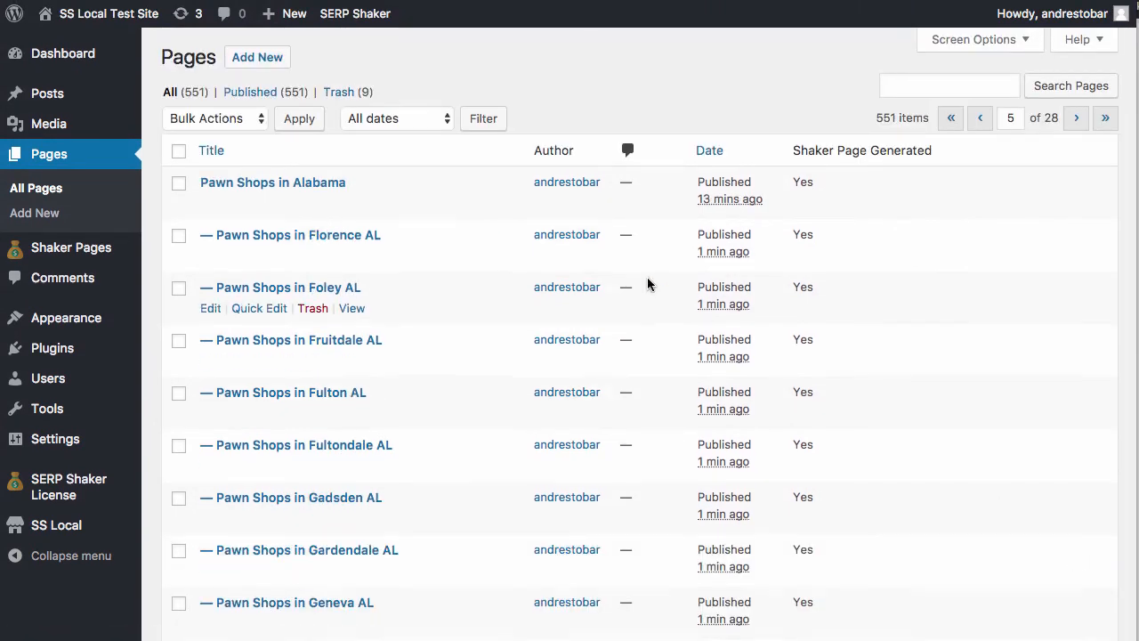
# - View the published Pawn Shops in Alabama page and examine its full list of city links
pyautogui.scroll(-2, 648, 284)
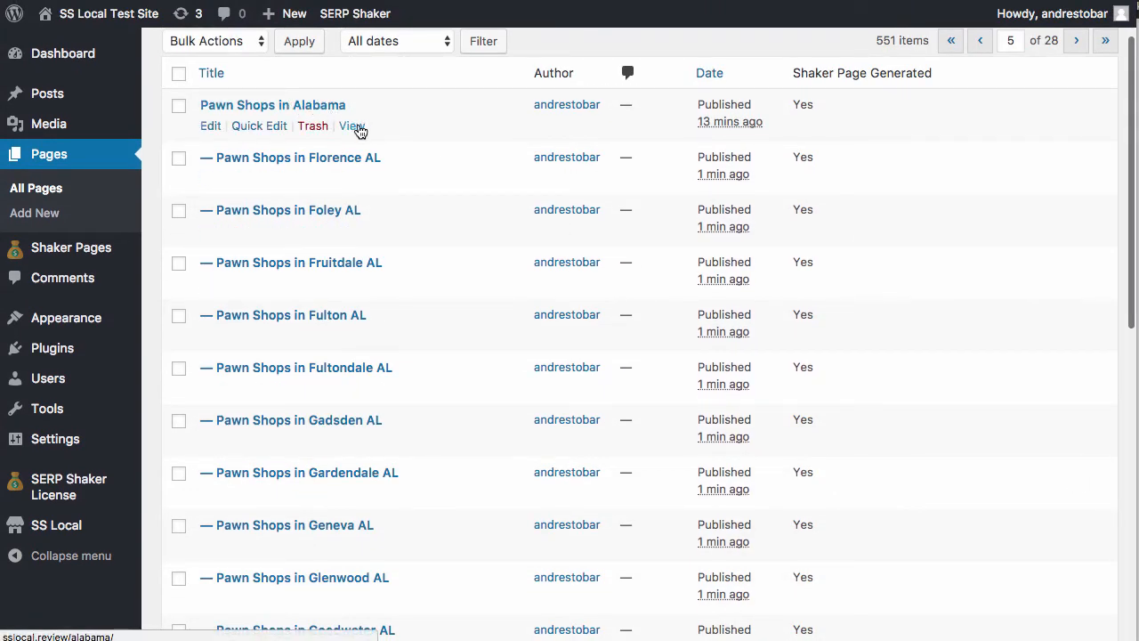
pyautogui.click(352, 127)
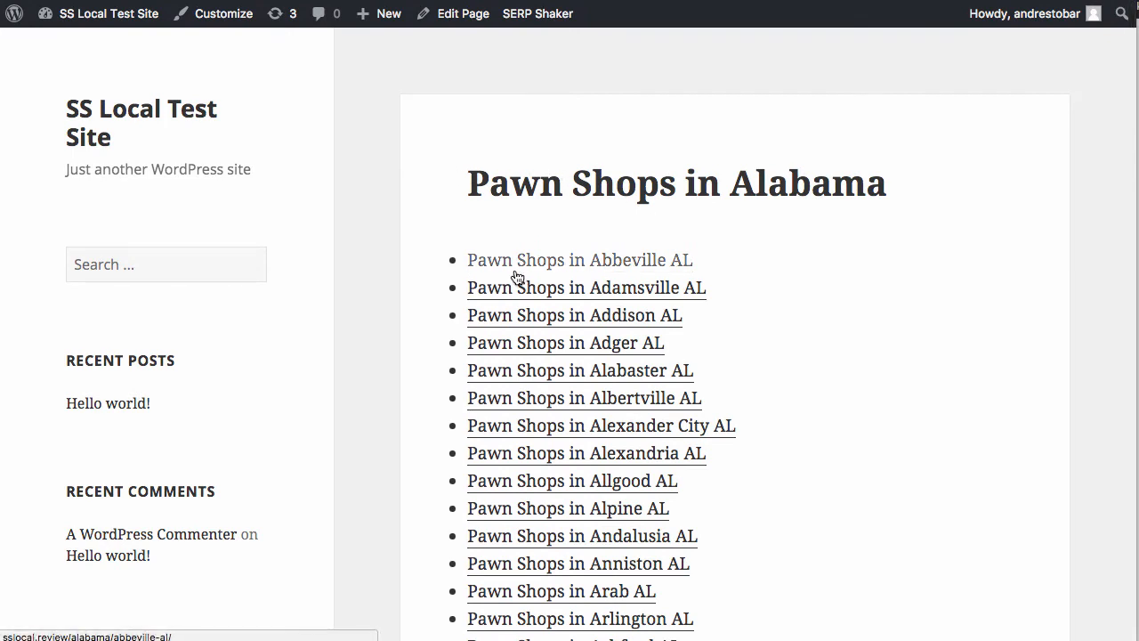
pyautogui.scroll(-5, 627, 326)
pyautogui.scroll(-20, 627, 326)
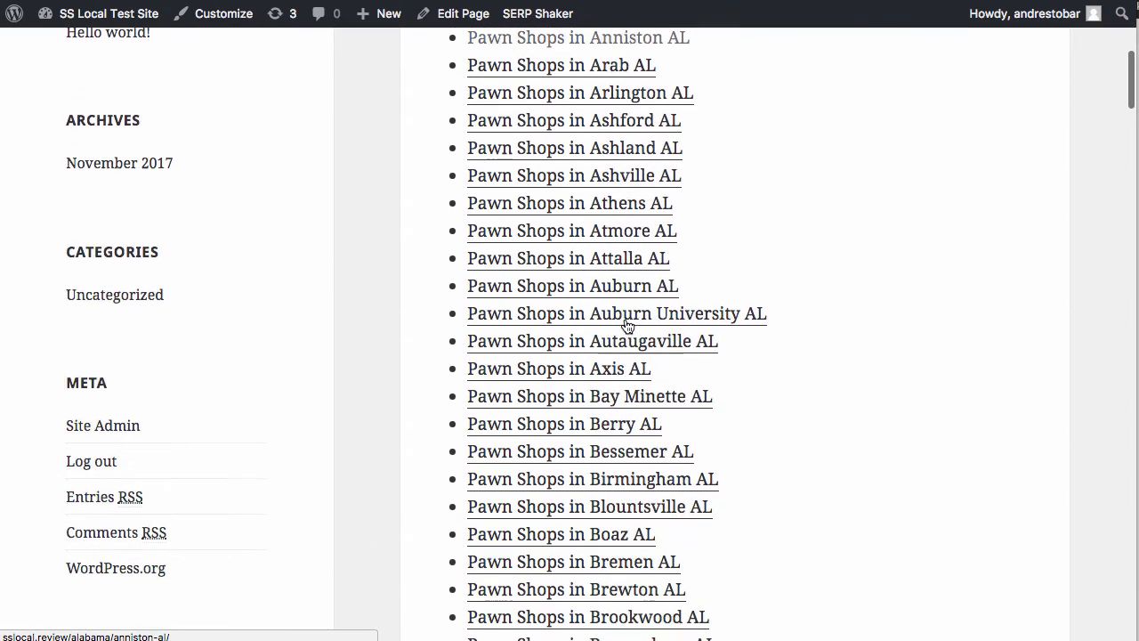
pyautogui.scroll(-20, 627, 326)
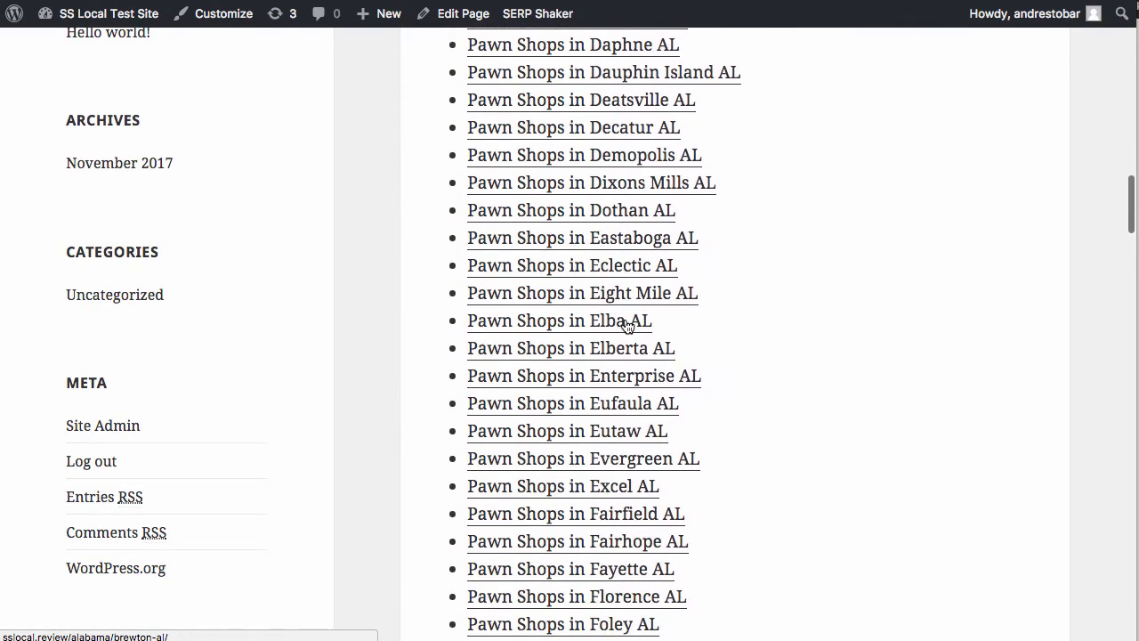
pyautogui.scroll(-20, 627, 326)
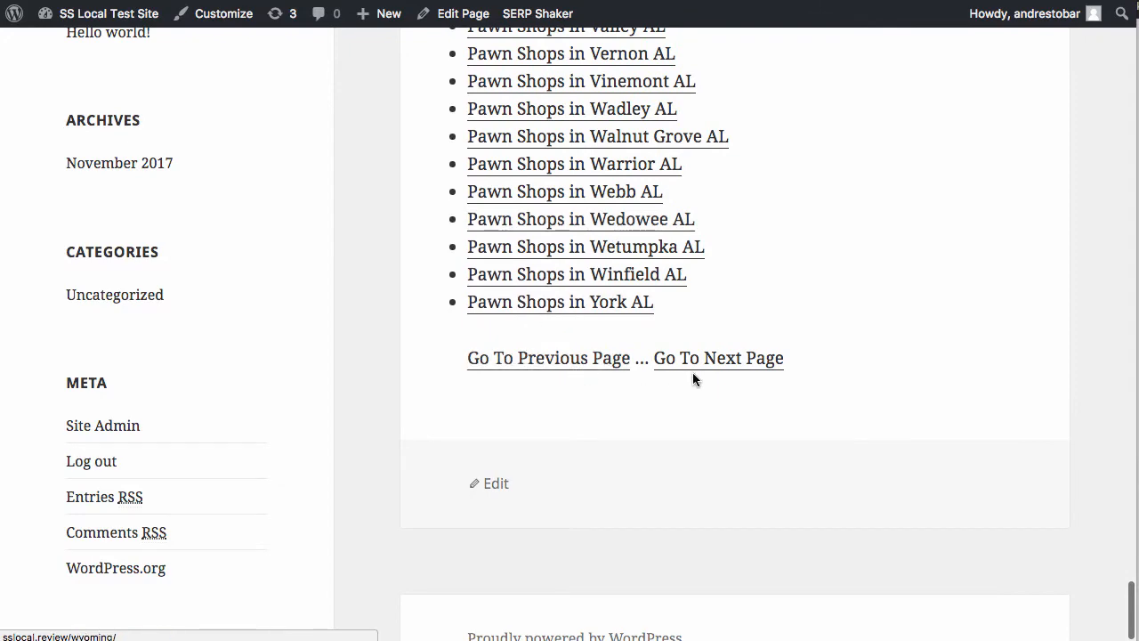
# - Follow the next-page links from Alabama through Alaska, Arizona and Arkansas, checking each state's list of cities
pyautogui.click(716, 360)
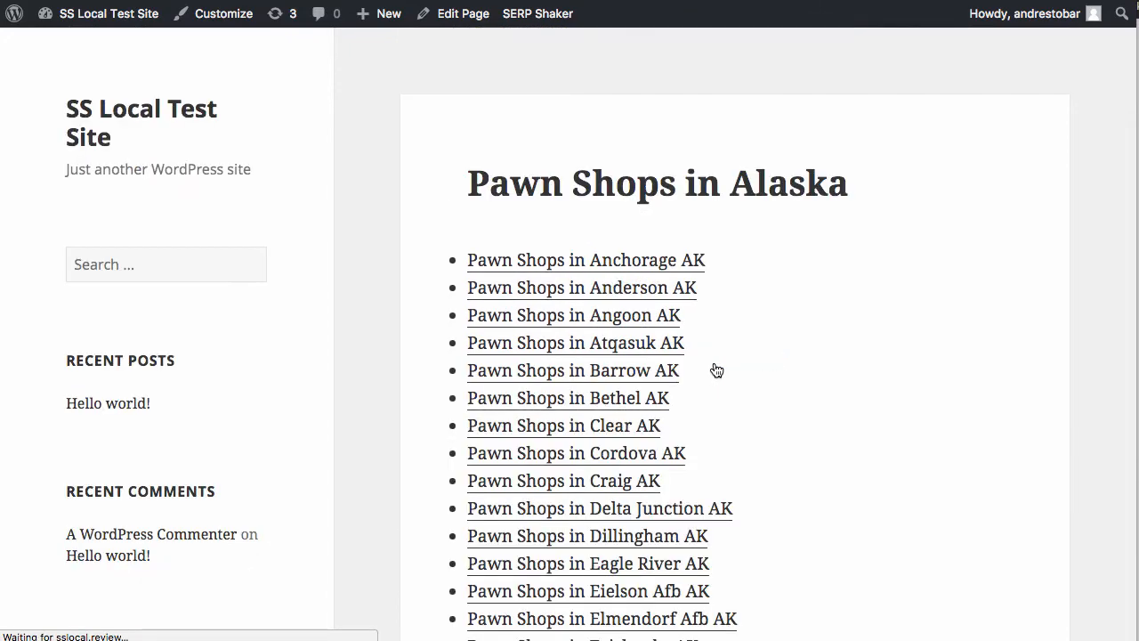
pyautogui.scroll(-20, 714, 352)
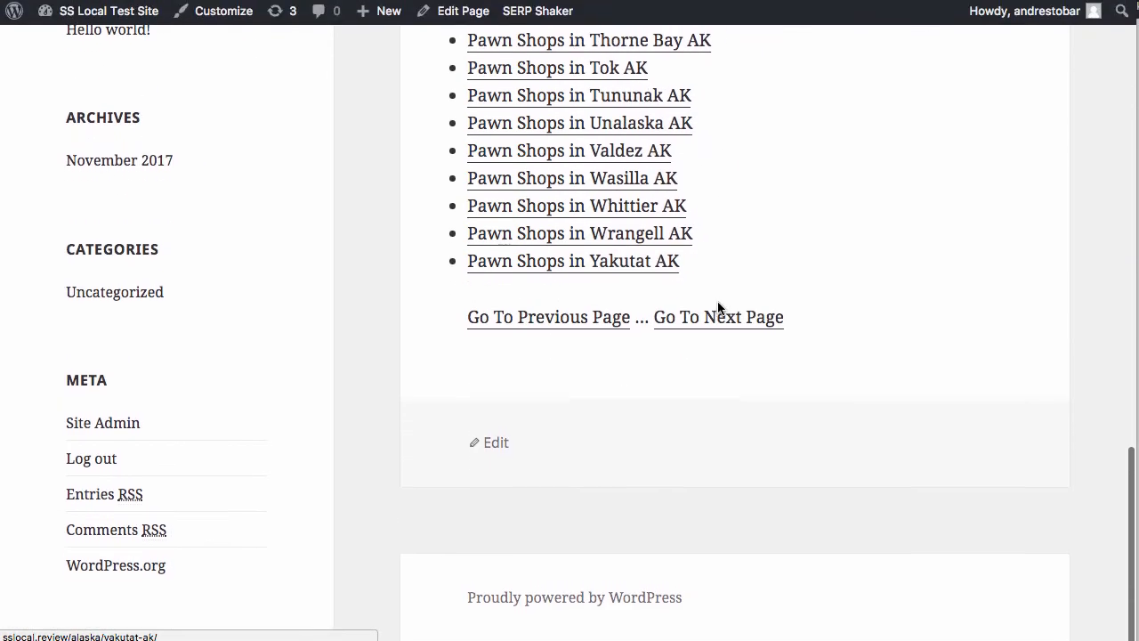
pyautogui.click(720, 331)
pyautogui.scroll(-15, 720, 331)
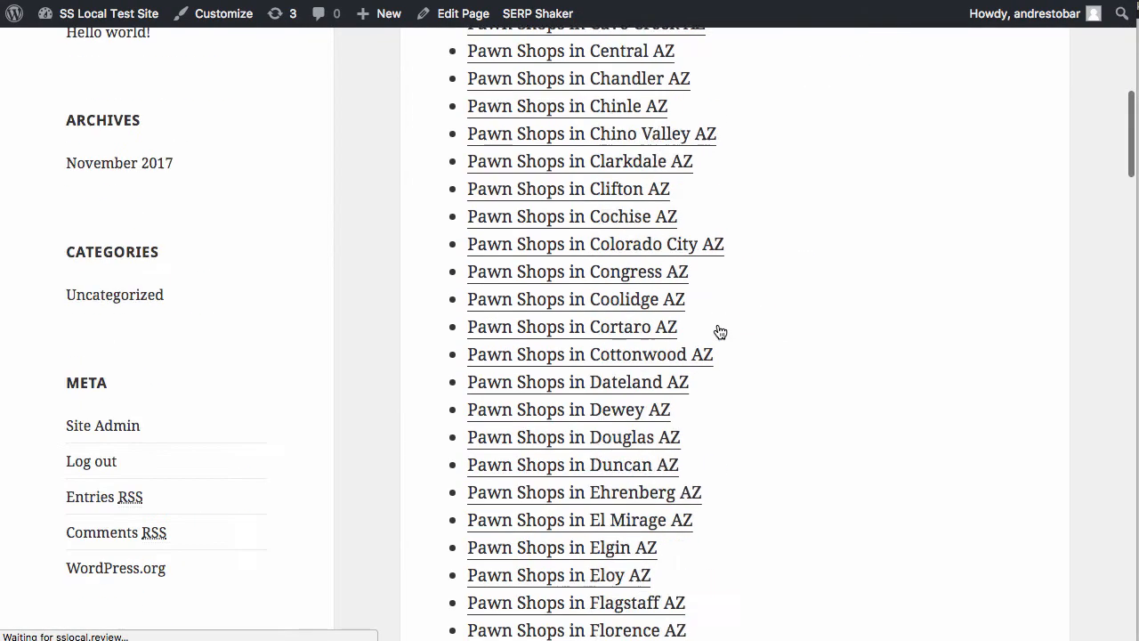
pyautogui.scroll(-15, 719, 331)
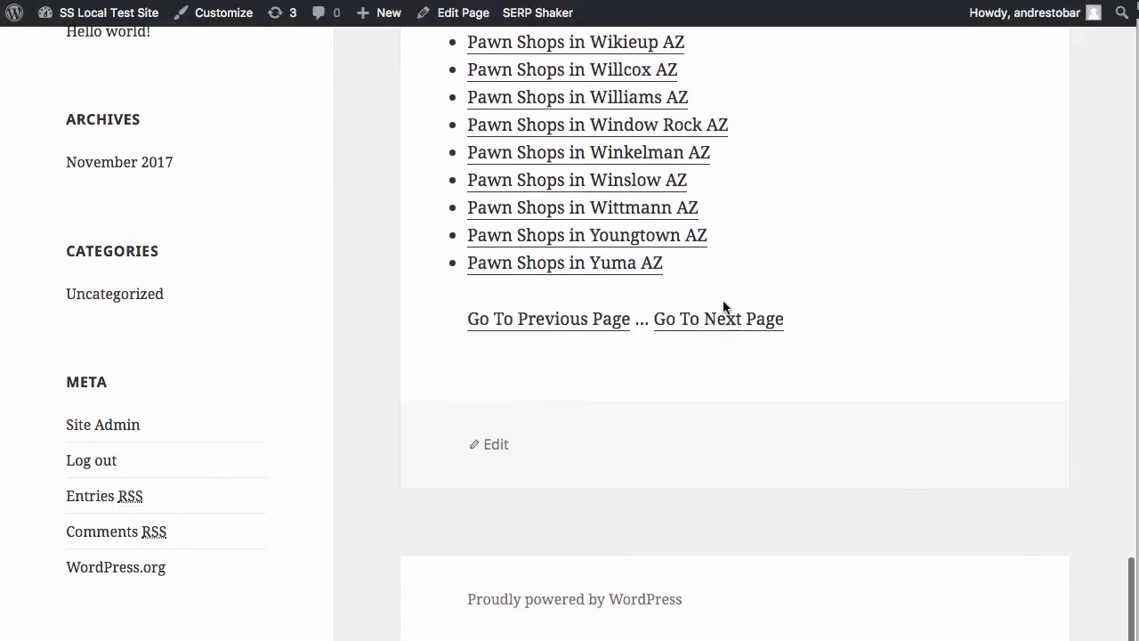
pyautogui.click(720, 324)
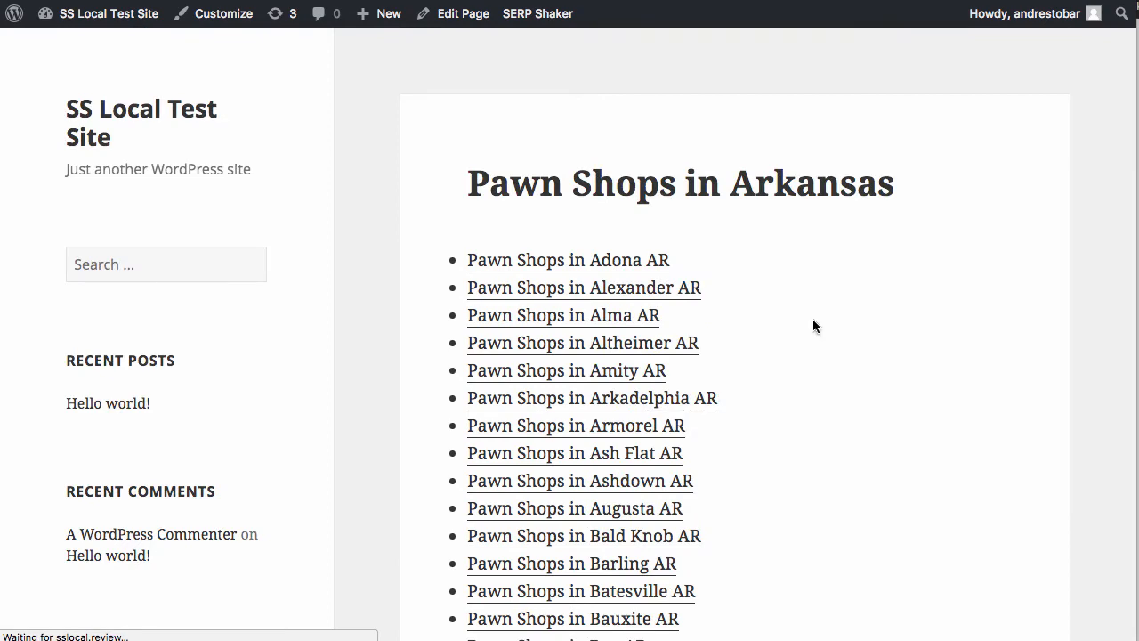
pyautogui.scroll(-15, 813, 327)
pyautogui.scroll(-10, 813, 326)
pyautogui.click(760, 318)
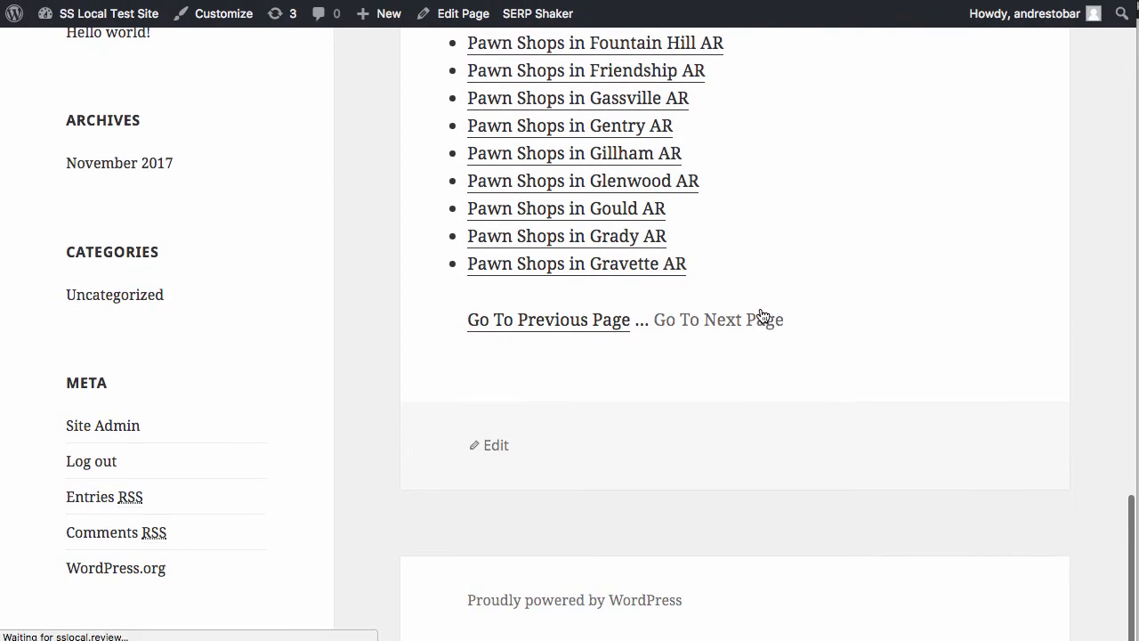
# - Return to the Pawn Shops in Arkansas page and examine its list of city links
pyautogui.click(584, 303)
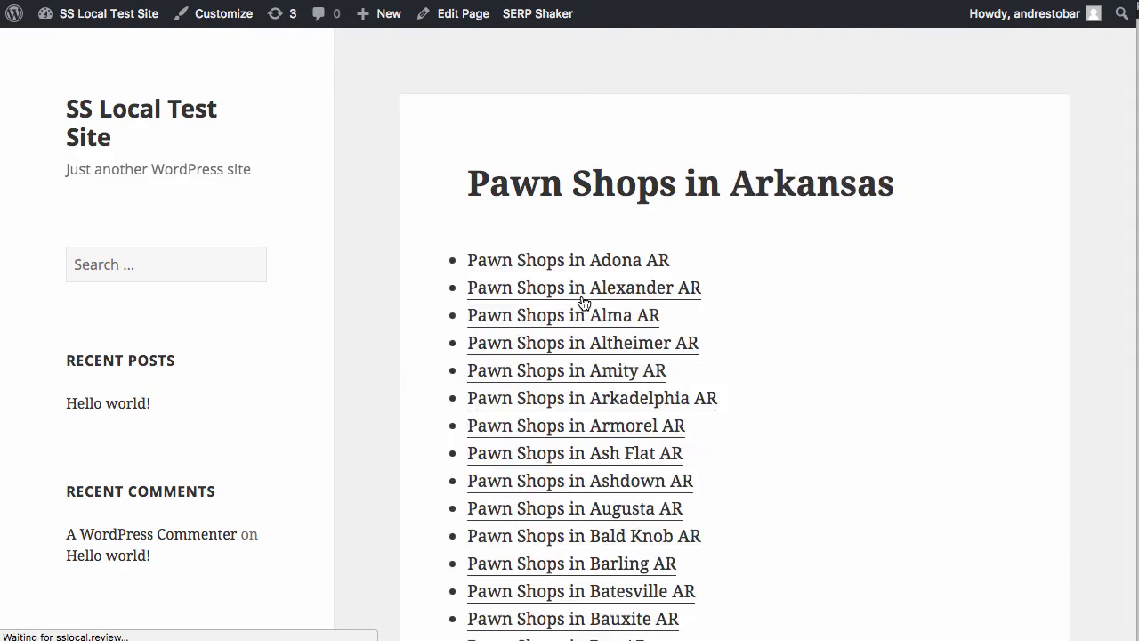
pyautogui.scroll(-5, 681, 265)
pyautogui.scroll(-15, 682, 265)
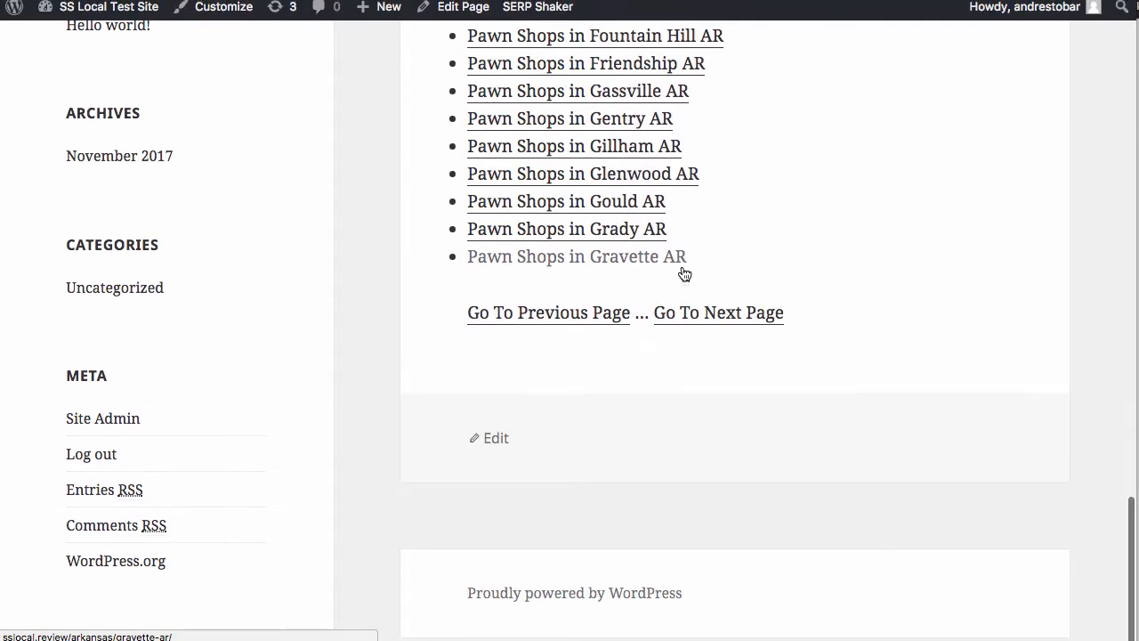
pyautogui.scroll(20, 682, 265)
pyautogui.scroll(-15, 682, 265)
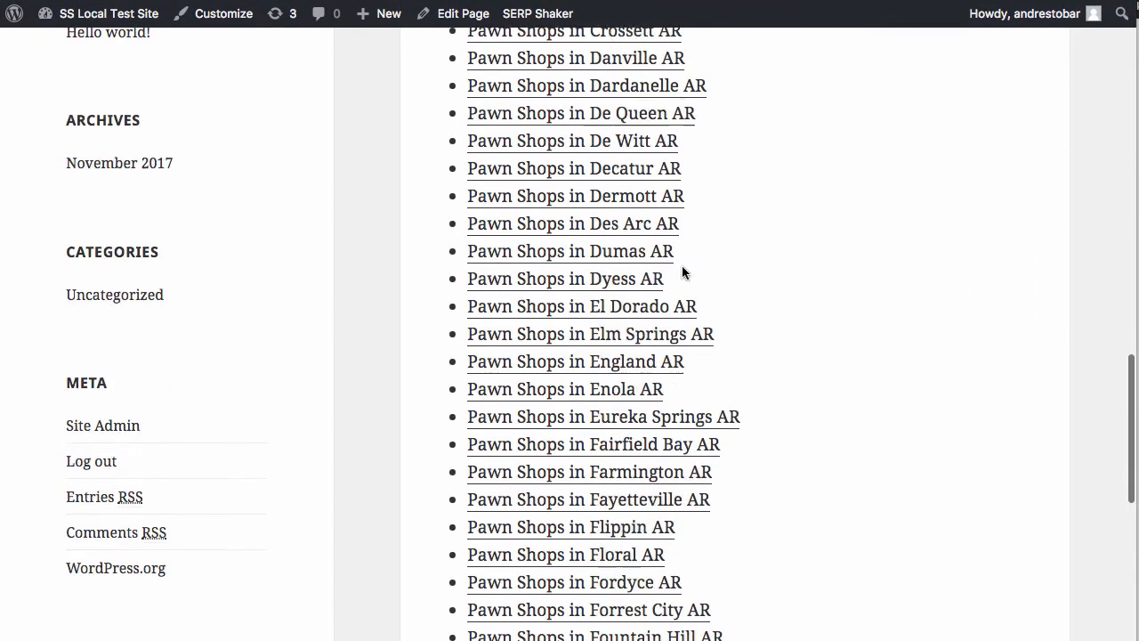
pyautogui.scroll(8, 682, 269)
pyautogui.scroll(10, 683, 272)
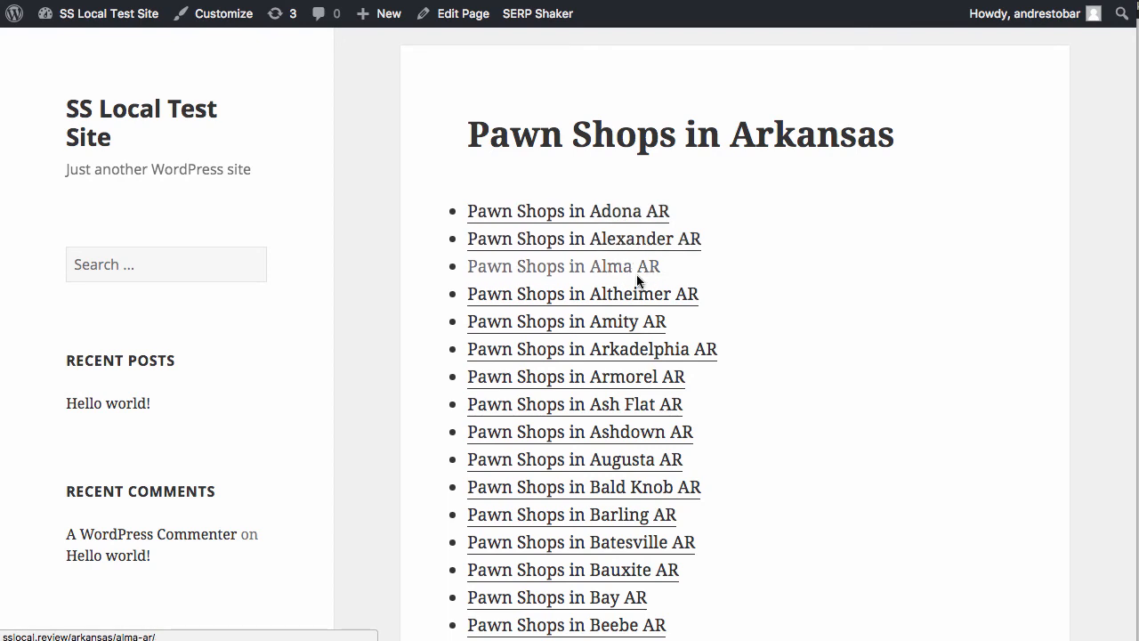
# - View the Pawn Shops in Benton AR page from the Arkansas list and examine its Yelp, Google Places and weather content
pyautogui.scroll(-3, 617, 330)
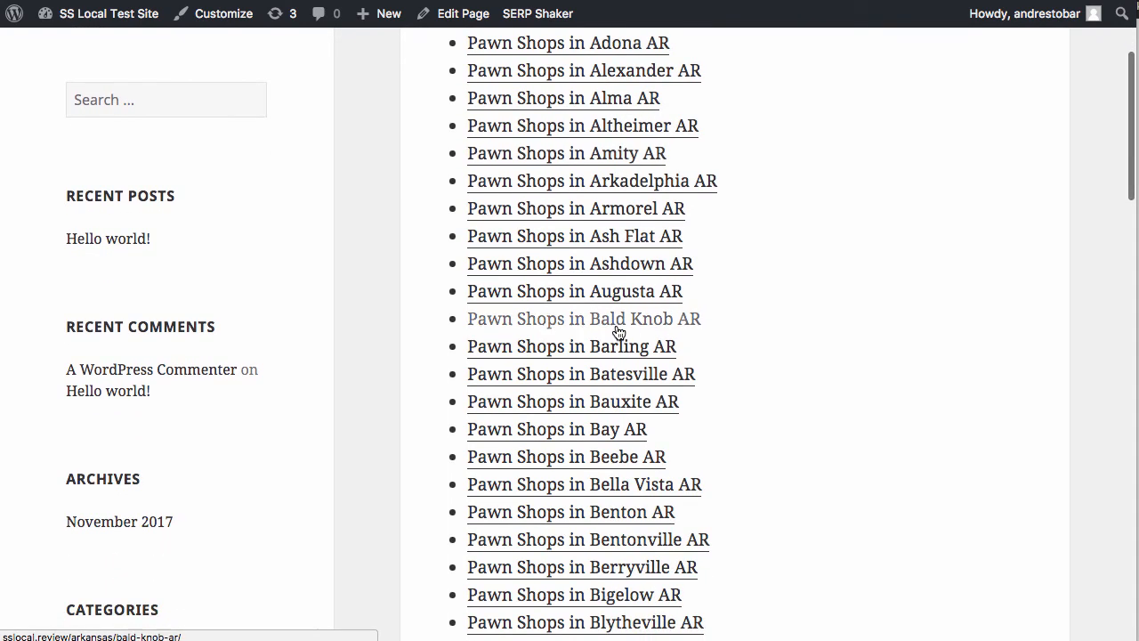
pyautogui.click(628, 508)
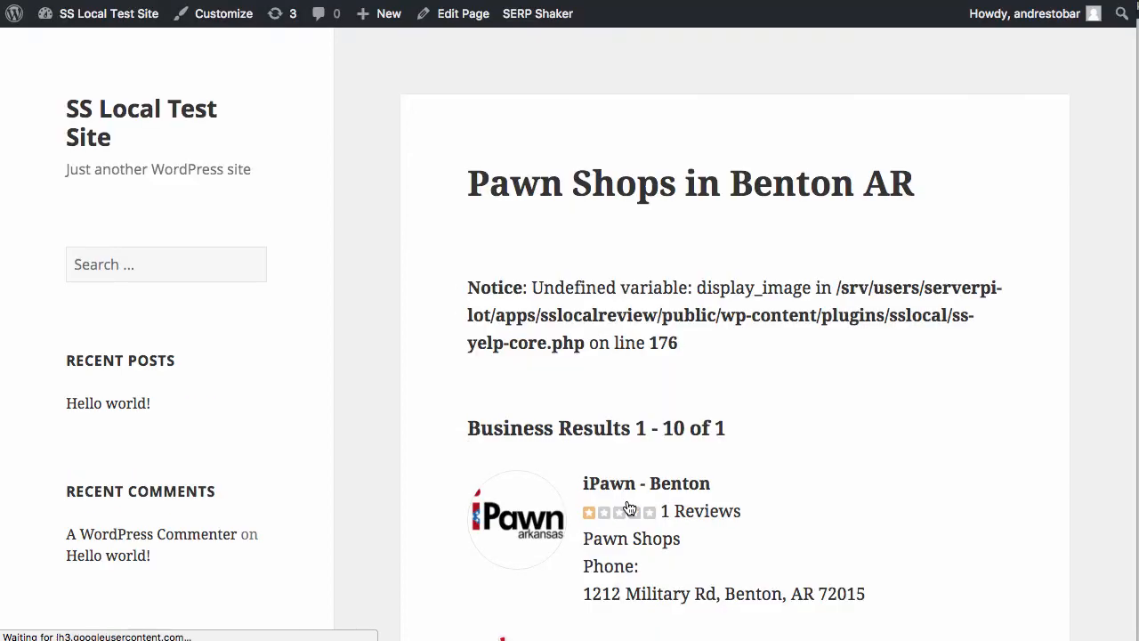
pyautogui.scroll(-5, 804, 339)
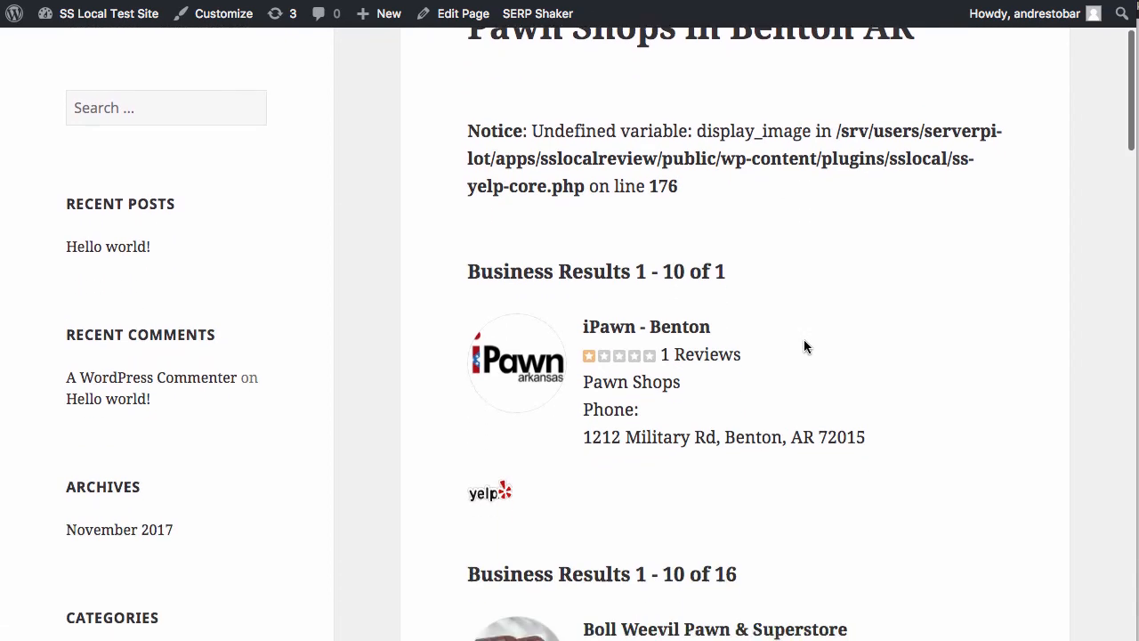
pyautogui.scroll(-1, 804, 346)
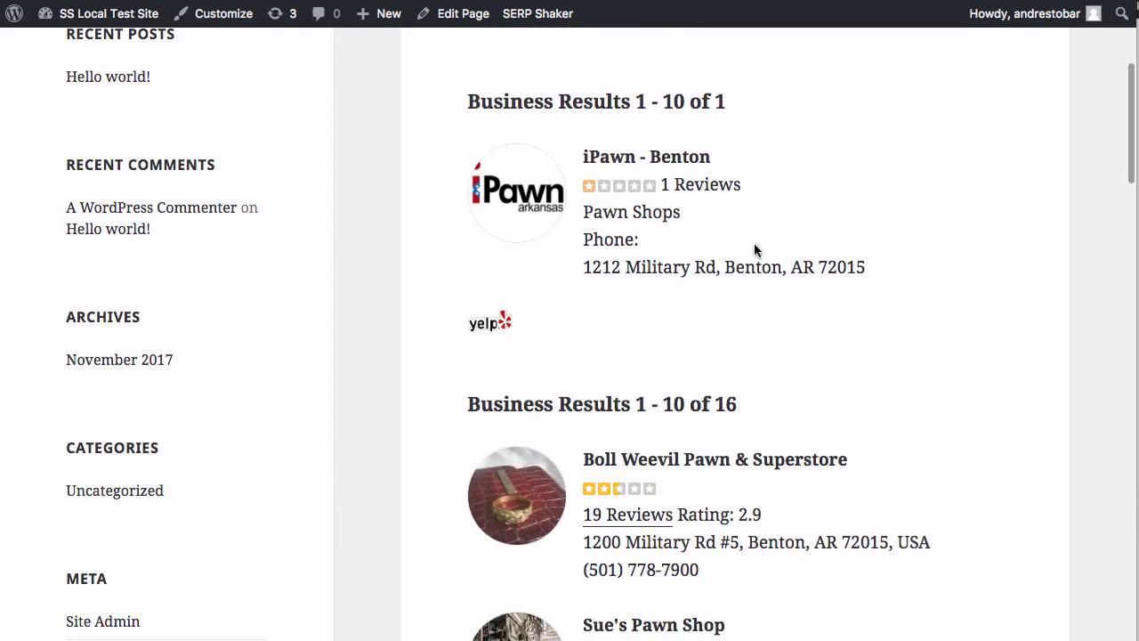
pyautogui.scroll(-2, 753, 326)
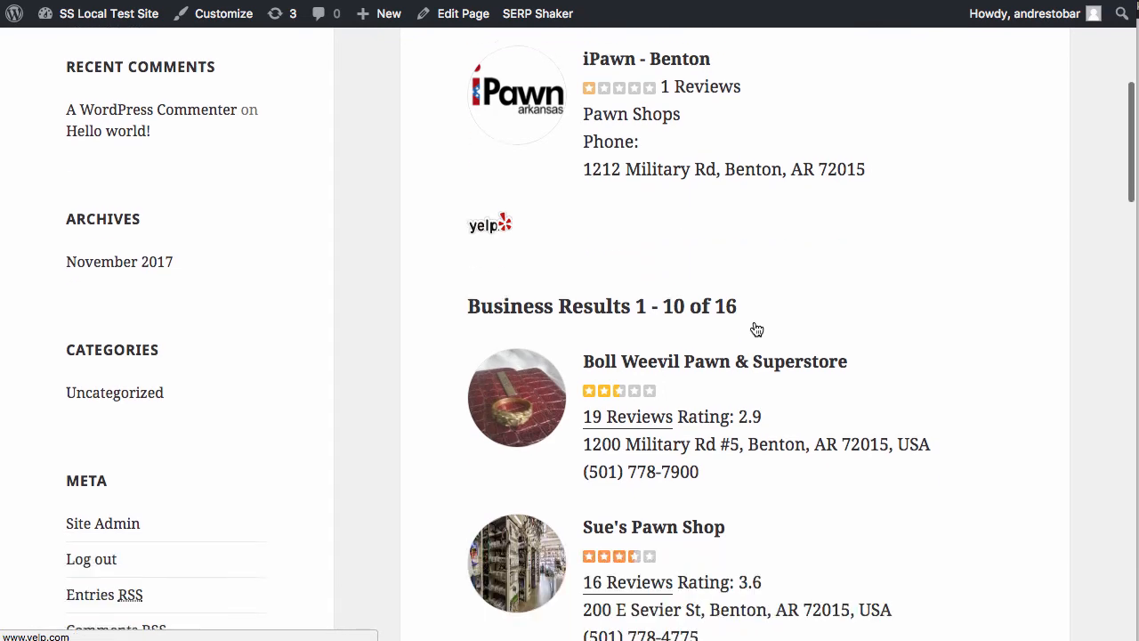
pyautogui.scroll(-3, 664, 358)
pyautogui.scroll(-15, 636, 409)
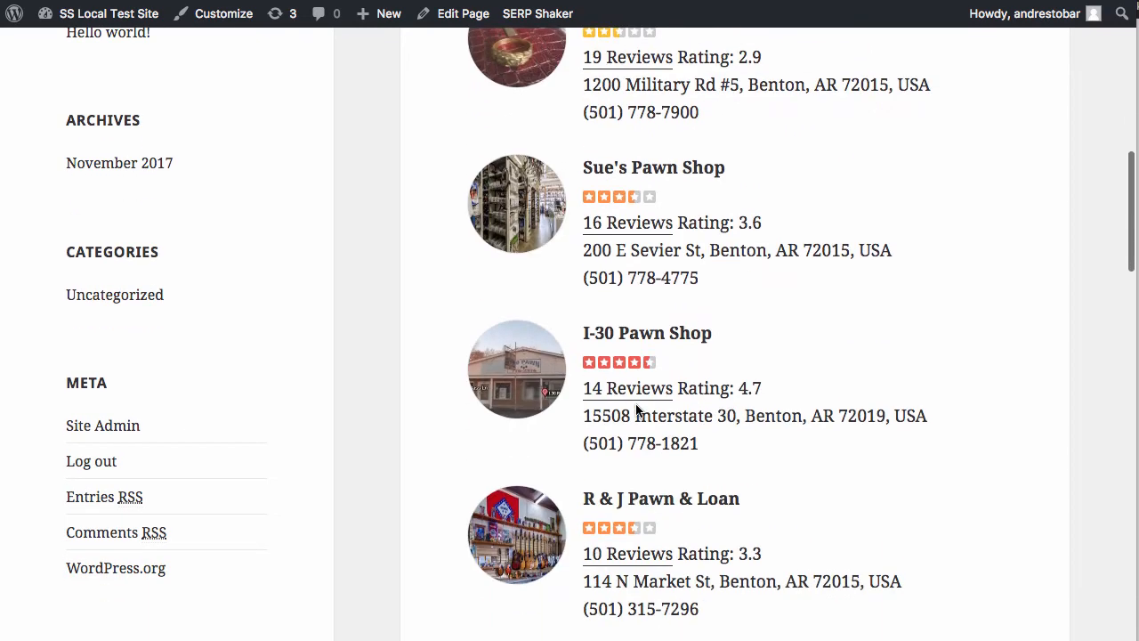
pyautogui.scroll(-9, 636, 409)
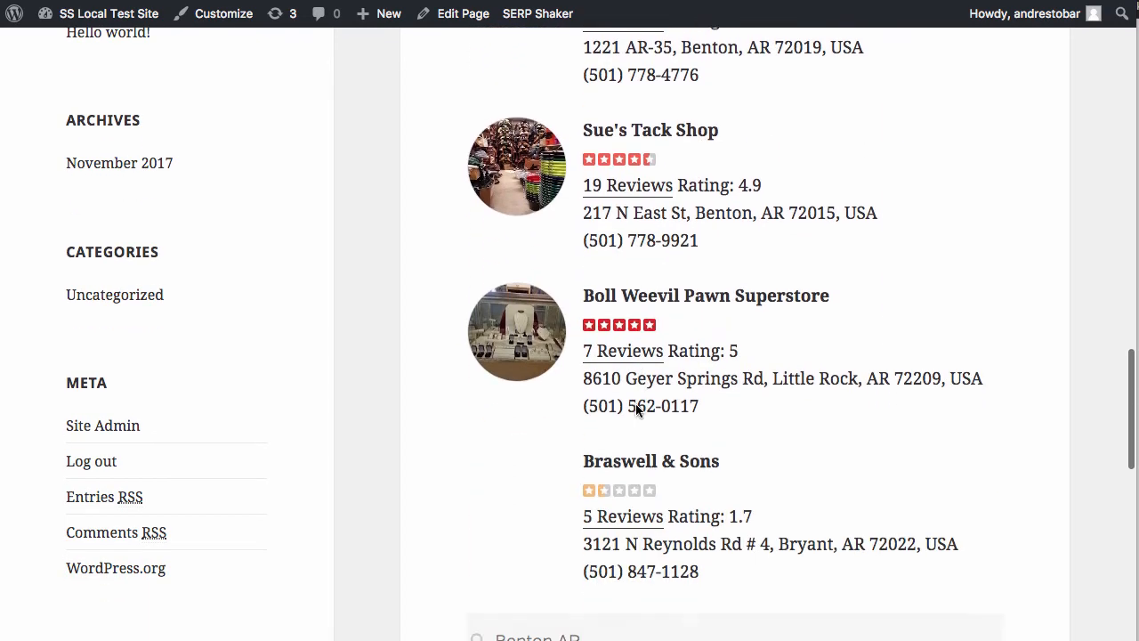
pyautogui.scroll(-4, 638, 399)
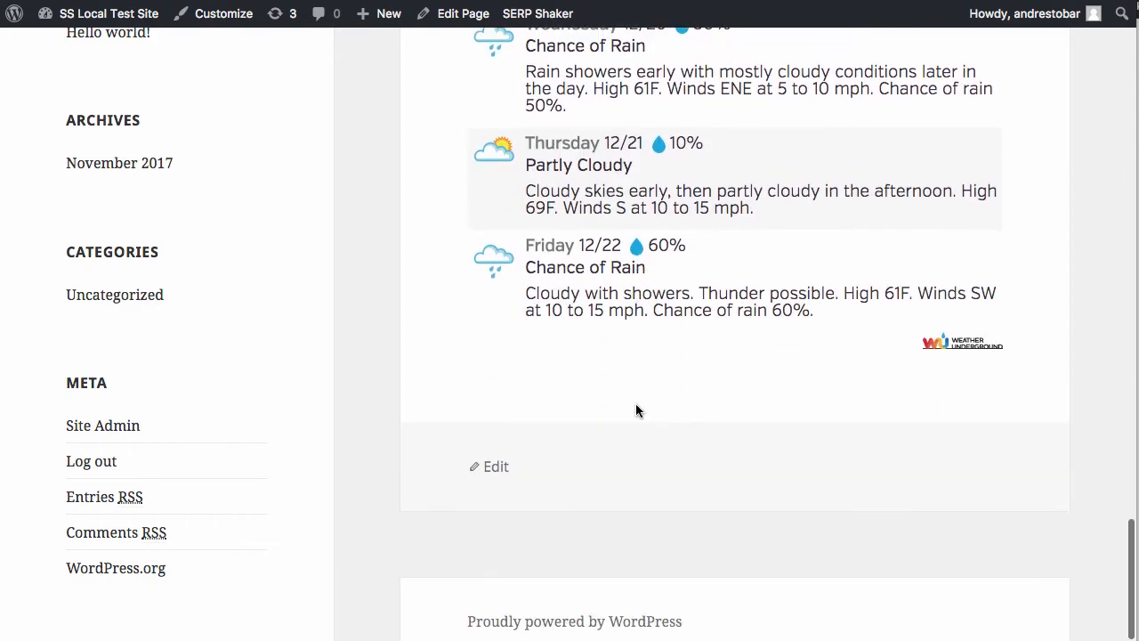
pyautogui.scroll(3, 635, 403)
pyautogui.scroll(20, 635, 405)
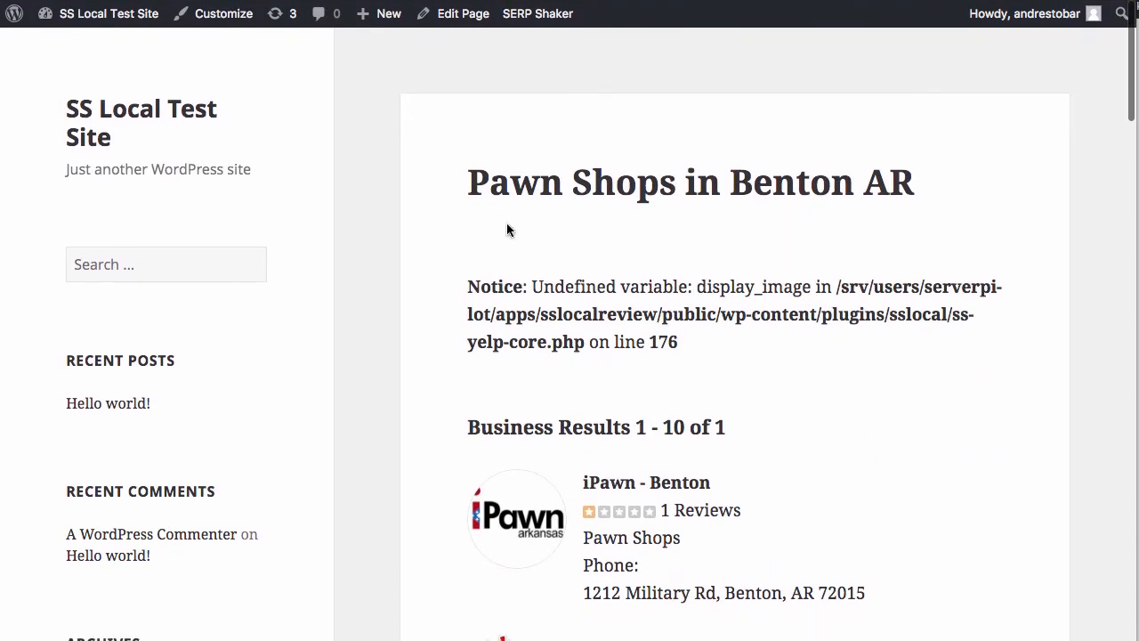
# - Compare the Yelp business listings with the Google Places listings on the Benton AR page
pyautogui.scroll(-7, 508, 227)
pyautogui.scroll(2, 507, 220)
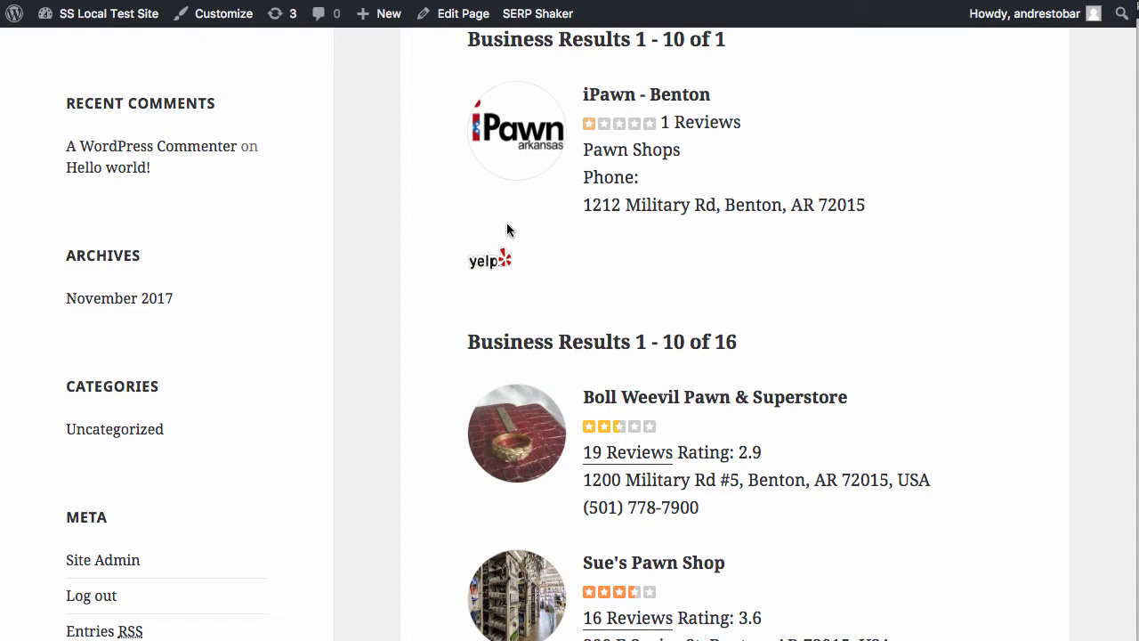
pyautogui.scroll(-2, 694, 251)
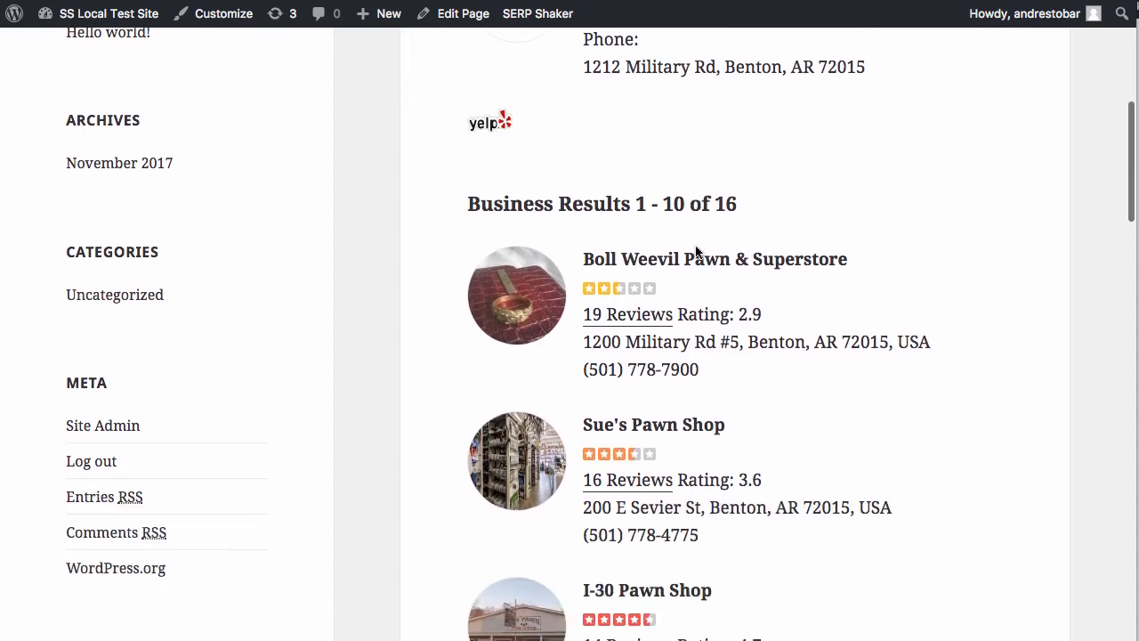
pyautogui.scroll(2, 697, 251)
pyautogui.scroll(2, 694, 252)
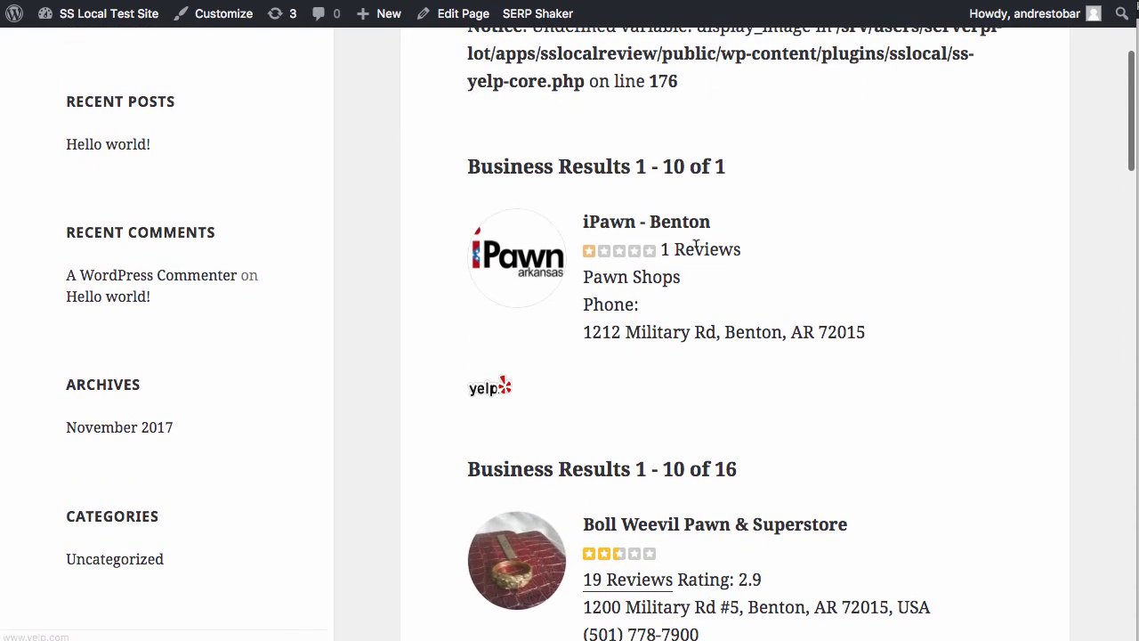
pyautogui.scroll(-2, 696, 249)
pyautogui.scroll(1, 696, 246)
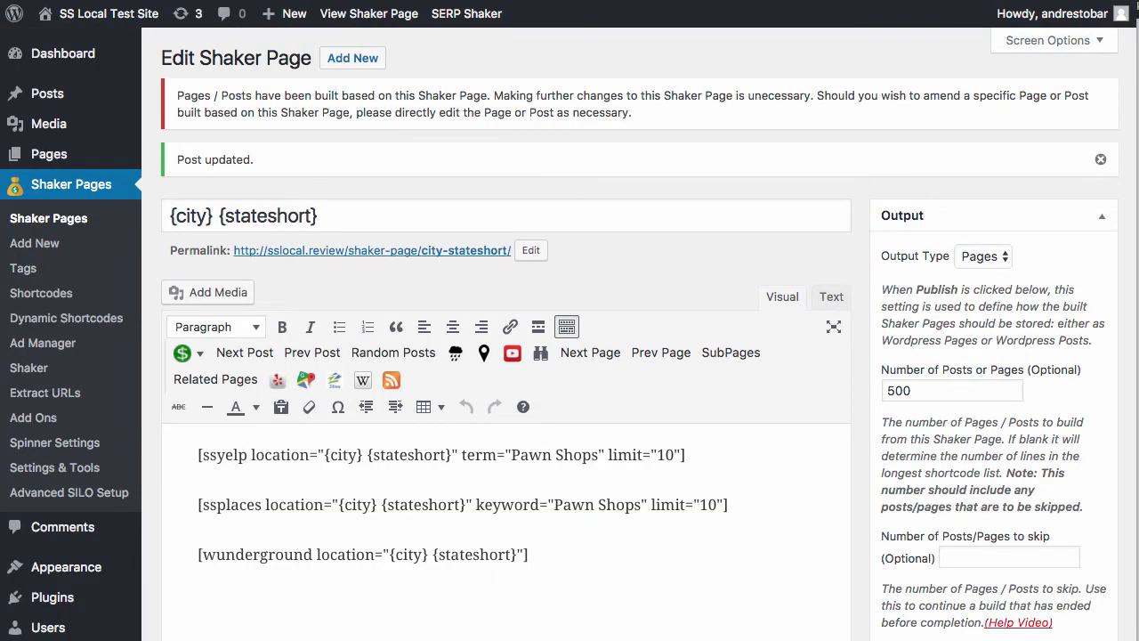
# - Delete the pages previously built from the {city} {stateshort} shaker page
pyautogui.scroll(-10, 820, 169)
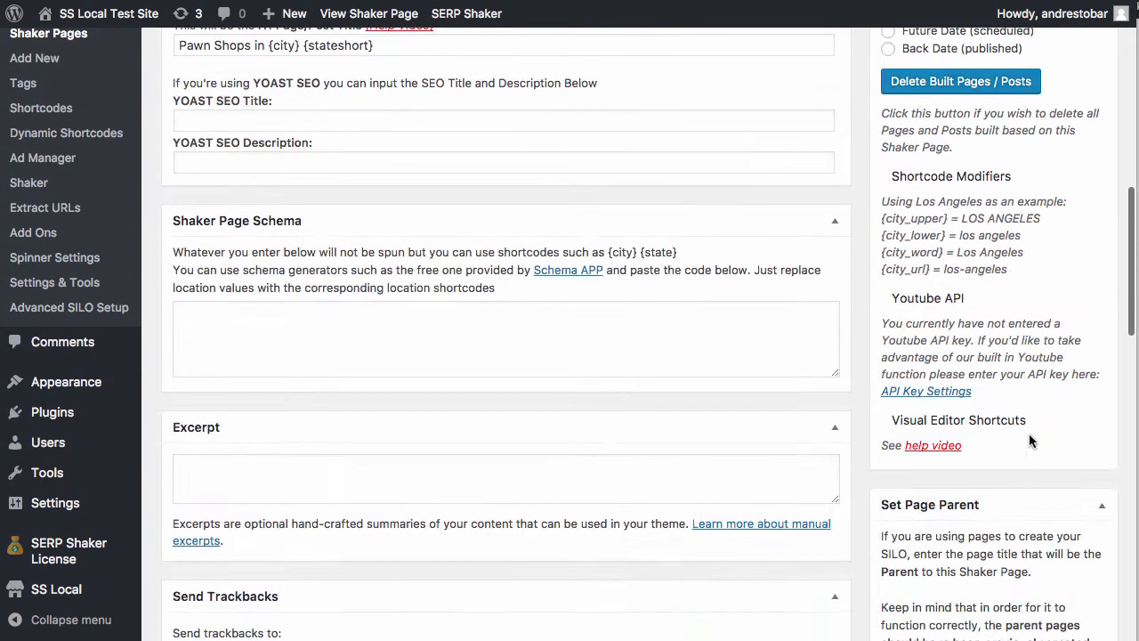
pyautogui.scroll(3, 1023, 410)
pyautogui.click(1000, 329)
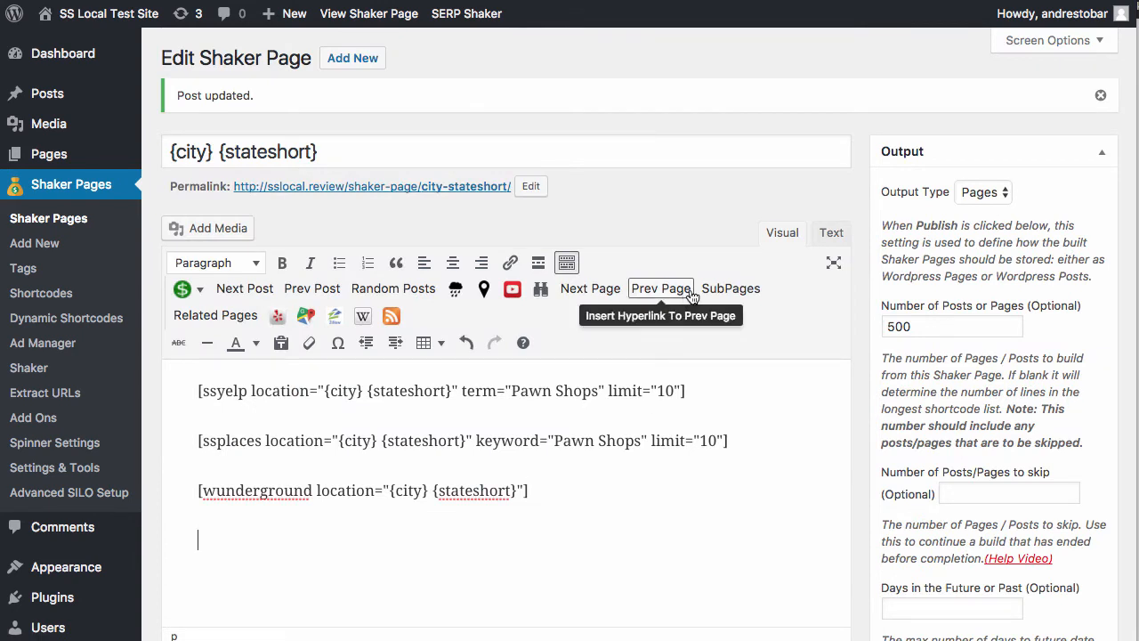
# - Insert a random related pages shortcode below the weather shortcode, with the parent page title "Pawn Shops in {state}"
pyautogui.scroll(-1, 706, 291)
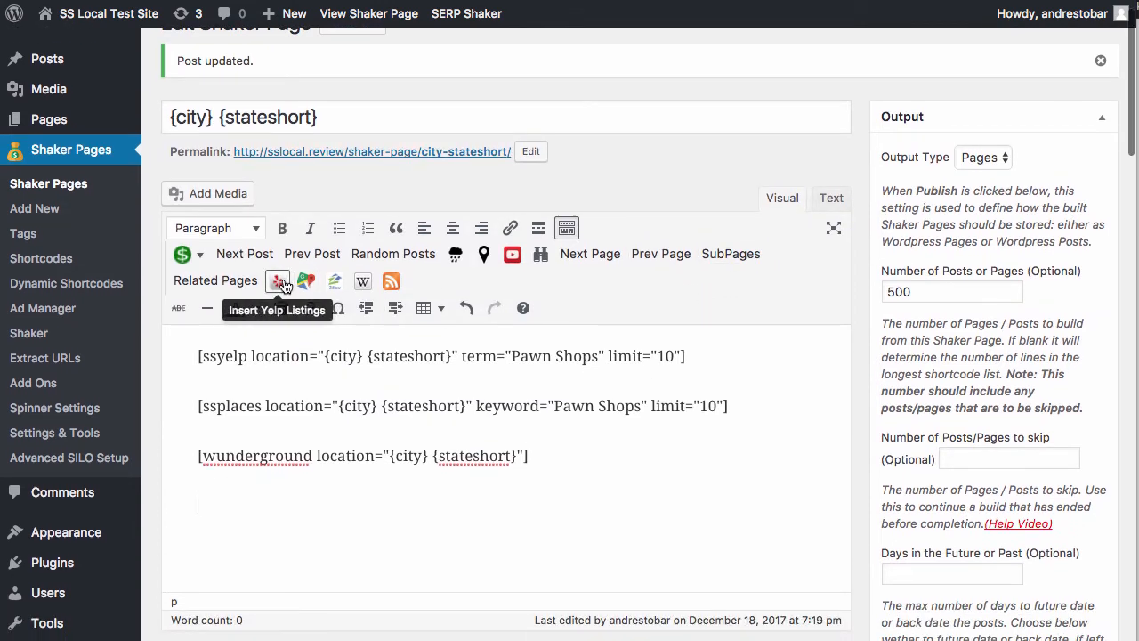
pyautogui.click(217, 281)
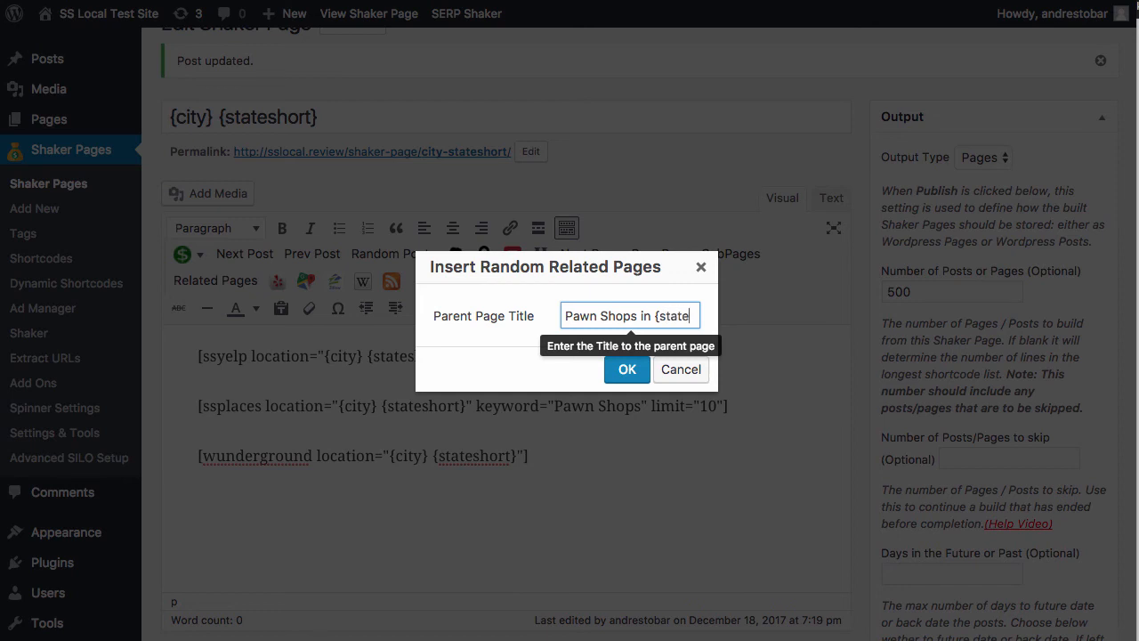
pyautogui.click(625, 368)
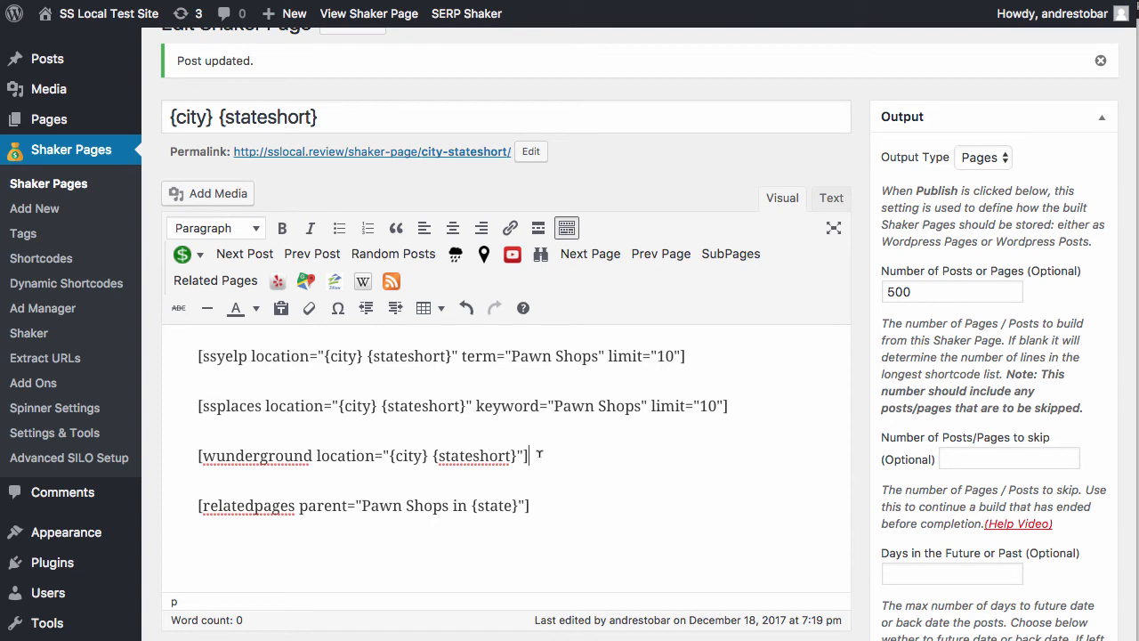
# - Add the line "Other Cities in {state}:" above the related pages shortcode and format it as Heading 3
pyautogui.press('Return')
pyautogui.write('Other Cities in {state}:')
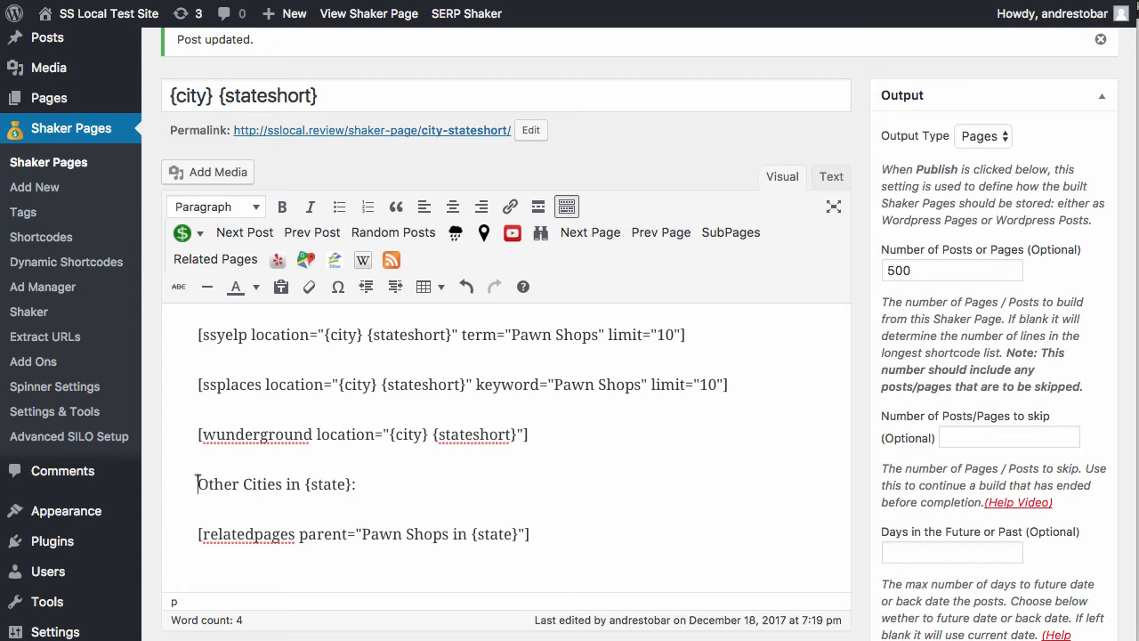
pyautogui.moveTo(198, 481); pyautogui.dragTo(390, 479)
pyautogui.click(233, 204)
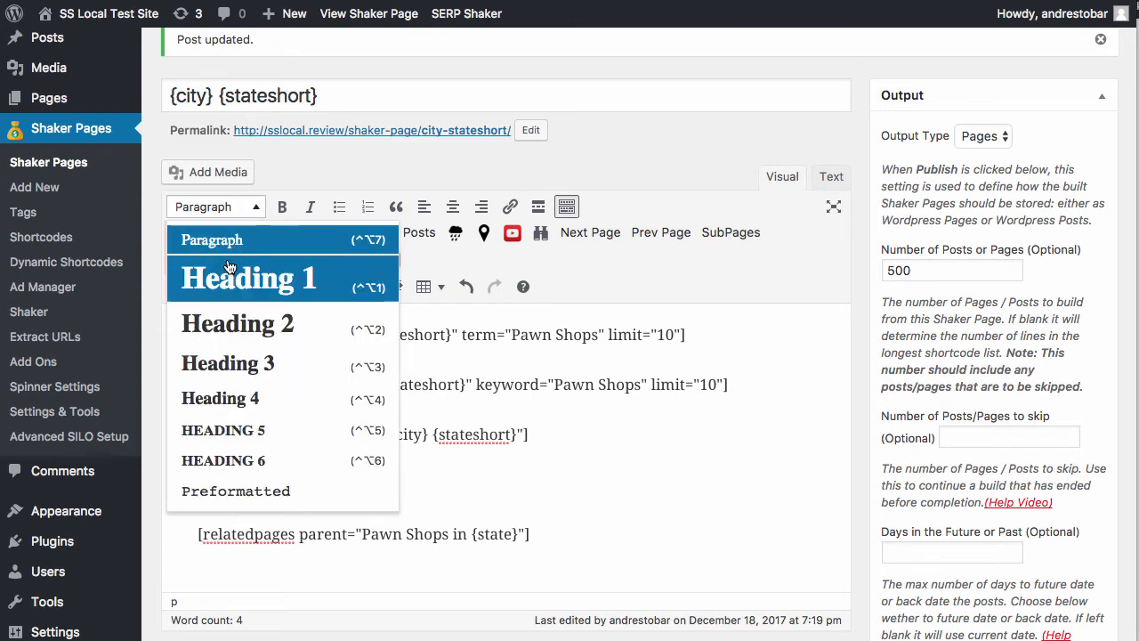
pyautogui.click(222, 361)
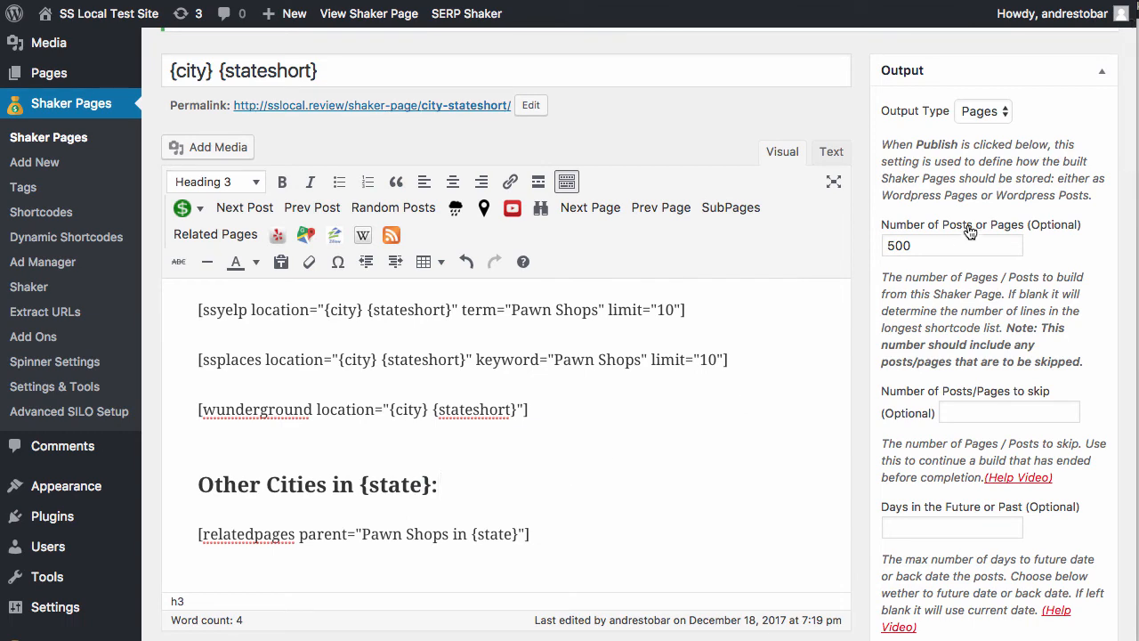
# - Set the number of posts or pages to build to 100
pyautogui.click(928, 239)
pyautogui.doubleClick(929, 240)
pyautogui.write('100')
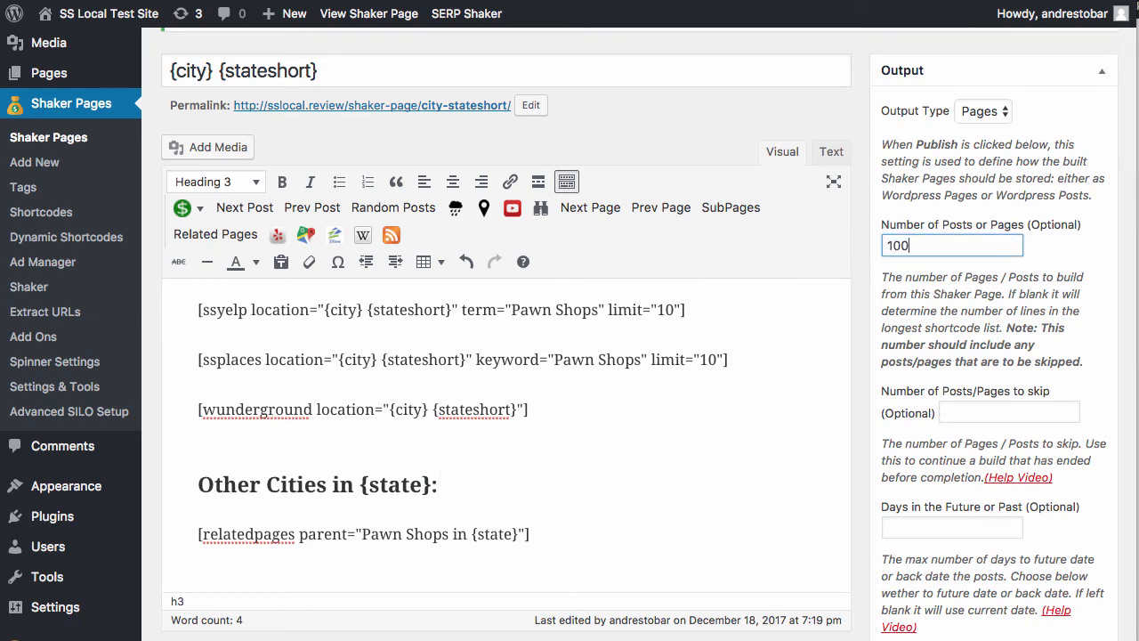
pyautogui.scroll(-5, 961, 347)
pyautogui.click(950, 370)
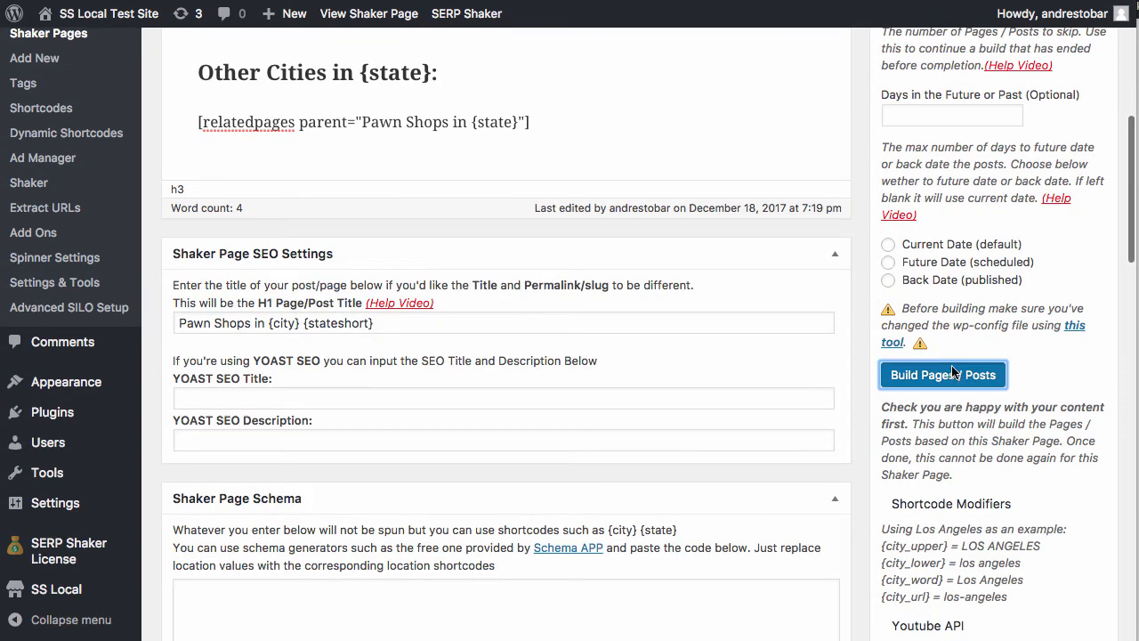
pyautogui.click(835, 286)
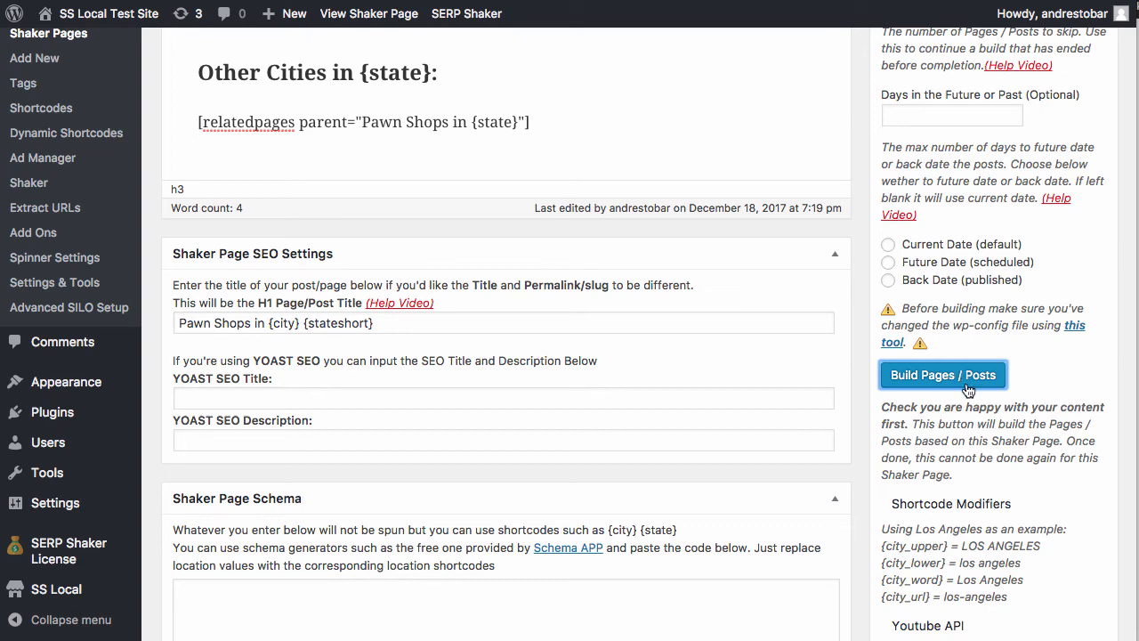
# - Save the shaker page as a draft and build its city pages
pyautogui.scroll(-15, 968, 390)
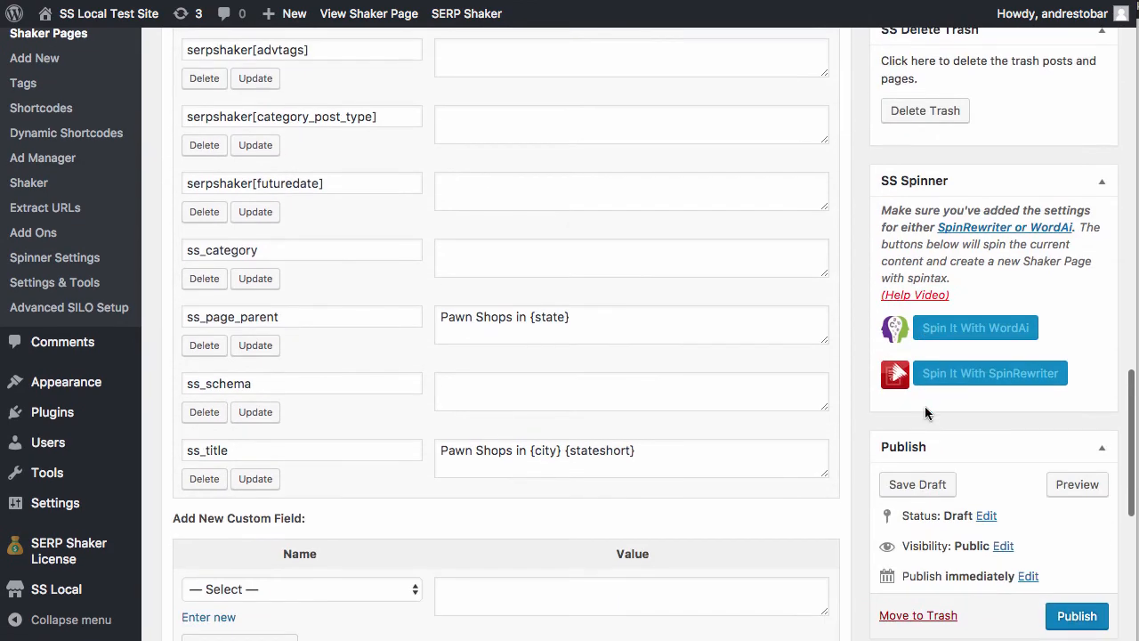
pyautogui.click(918, 486)
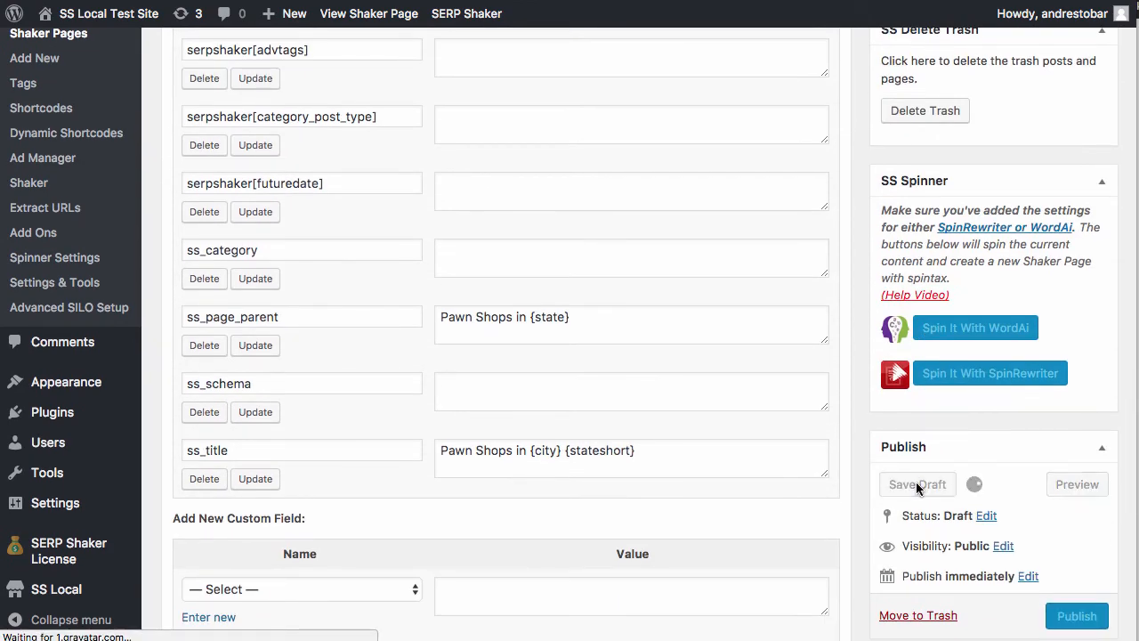
pyautogui.scroll(-5, 930, 376)
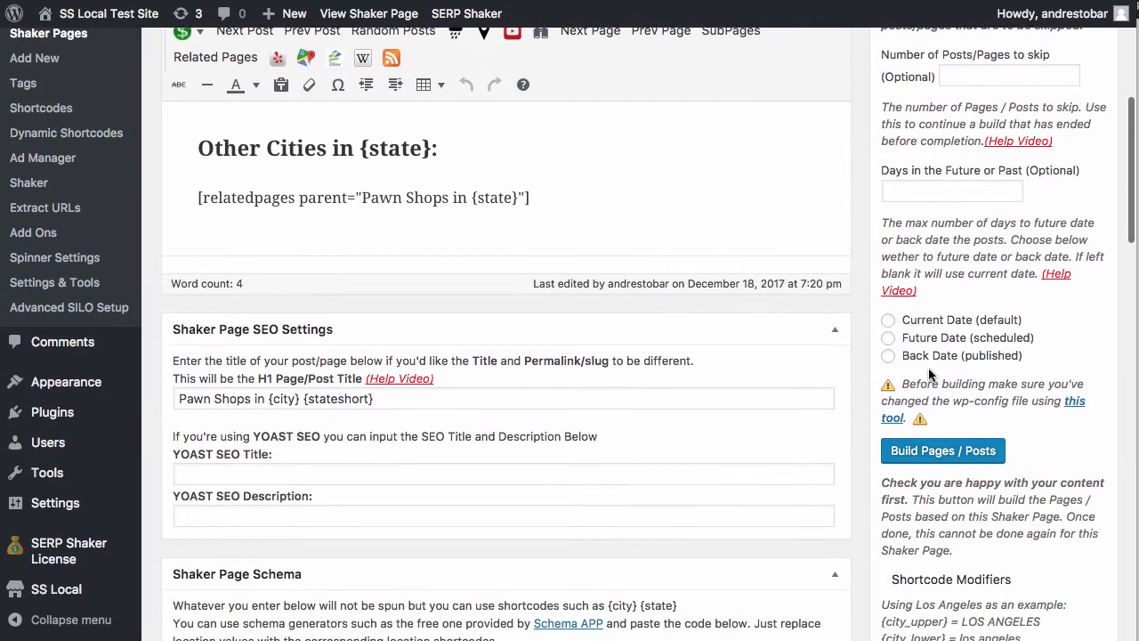
pyautogui.click(950, 455)
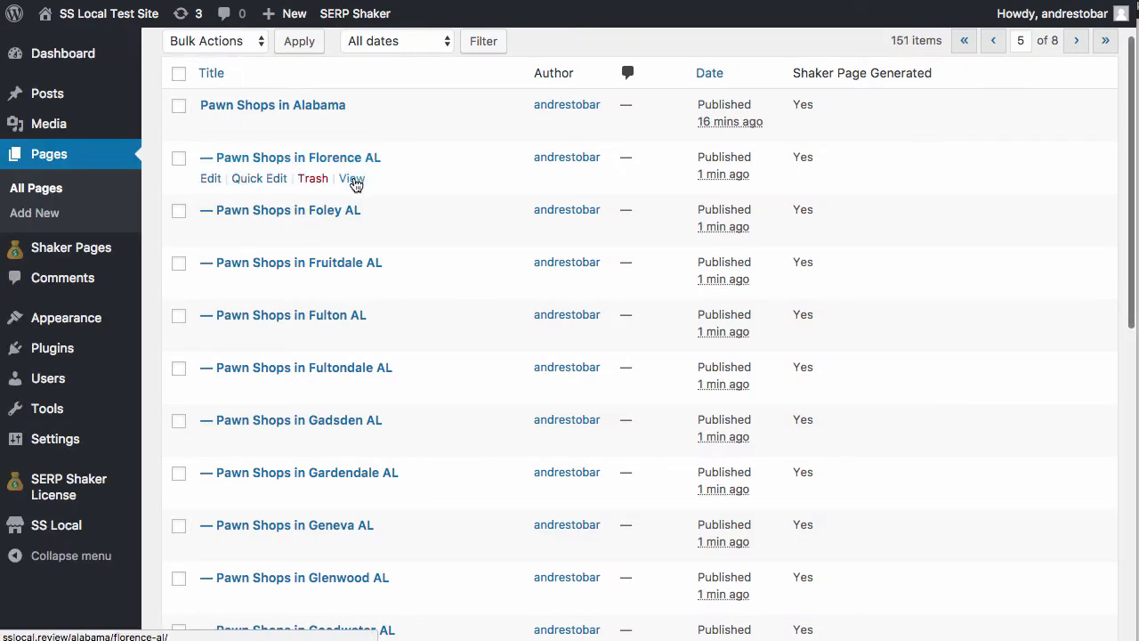
# - View the Pawn Shops in Florence AL page and examine its business listings, weather and other-cities links
pyautogui.click(352, 179)
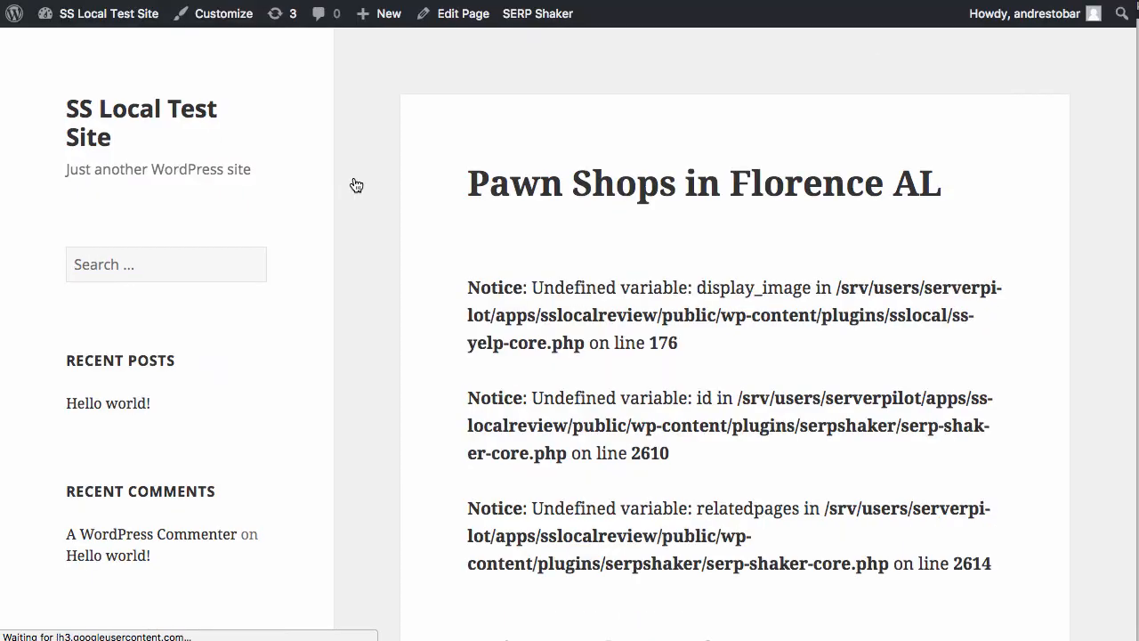
pyautogui.scroll(-5, 727, 305)
pyautogui.scroll(-2, 726, 305)
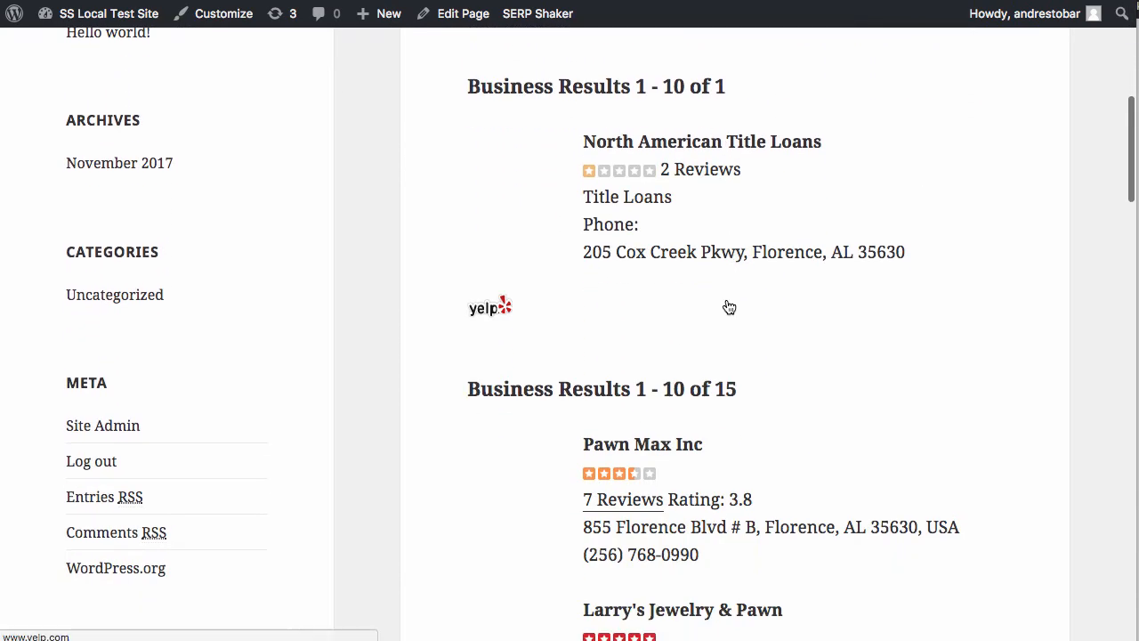
pyautogui.scroll(-3, 687, 202)
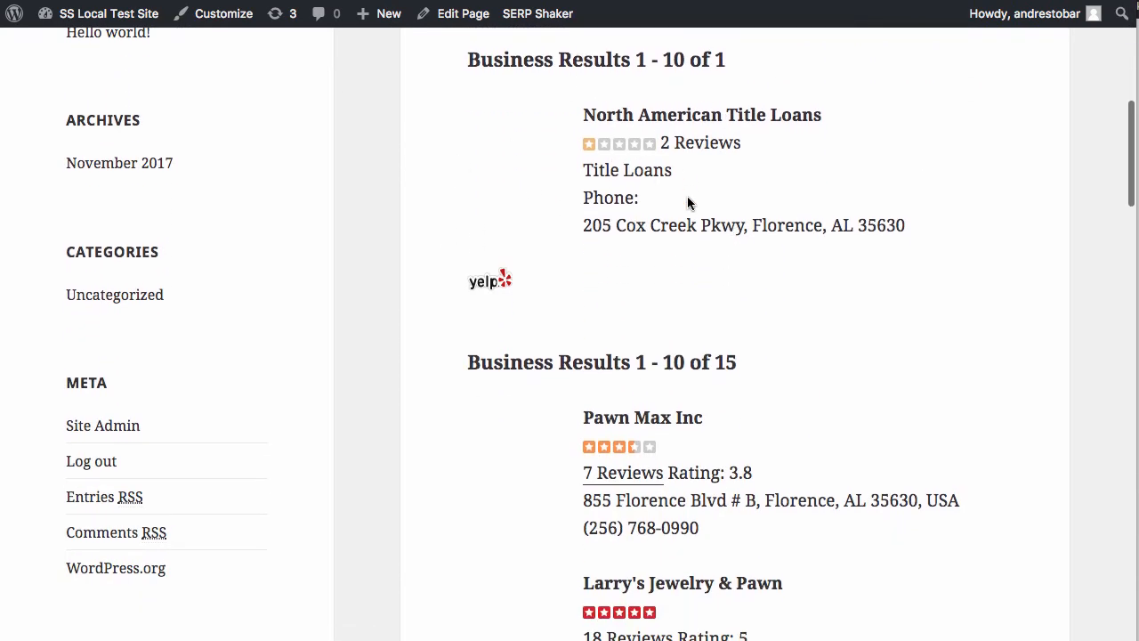
pyautogui.scroll(-4, 634, 331)
pyautogui.scroll(-20, 634, 331)
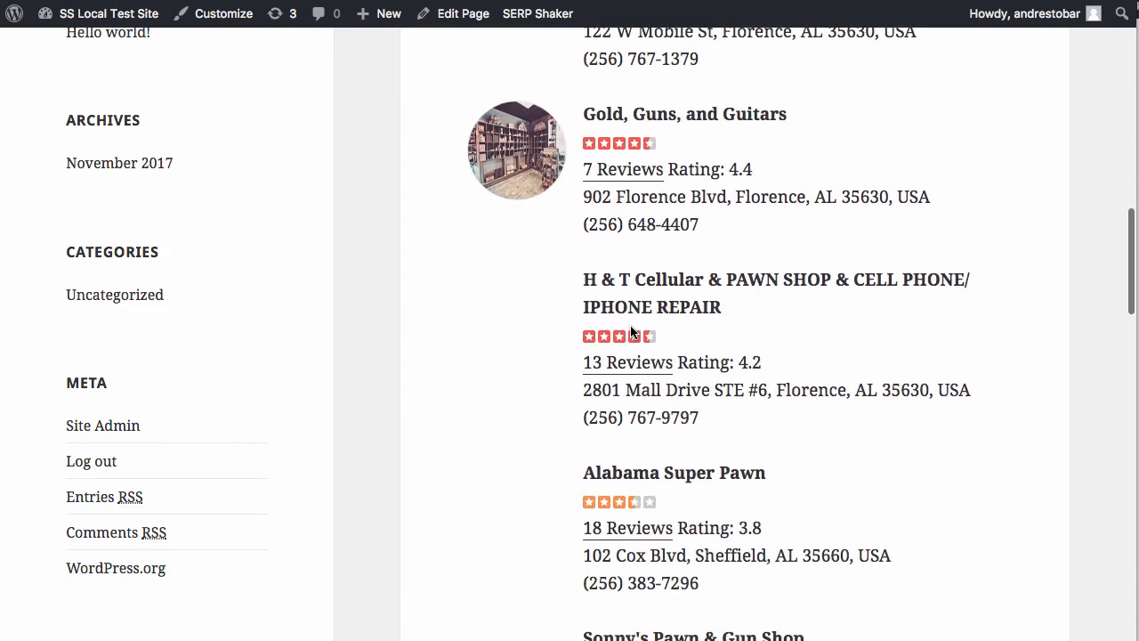
pyautogui.scroll(-12, 631, 322)
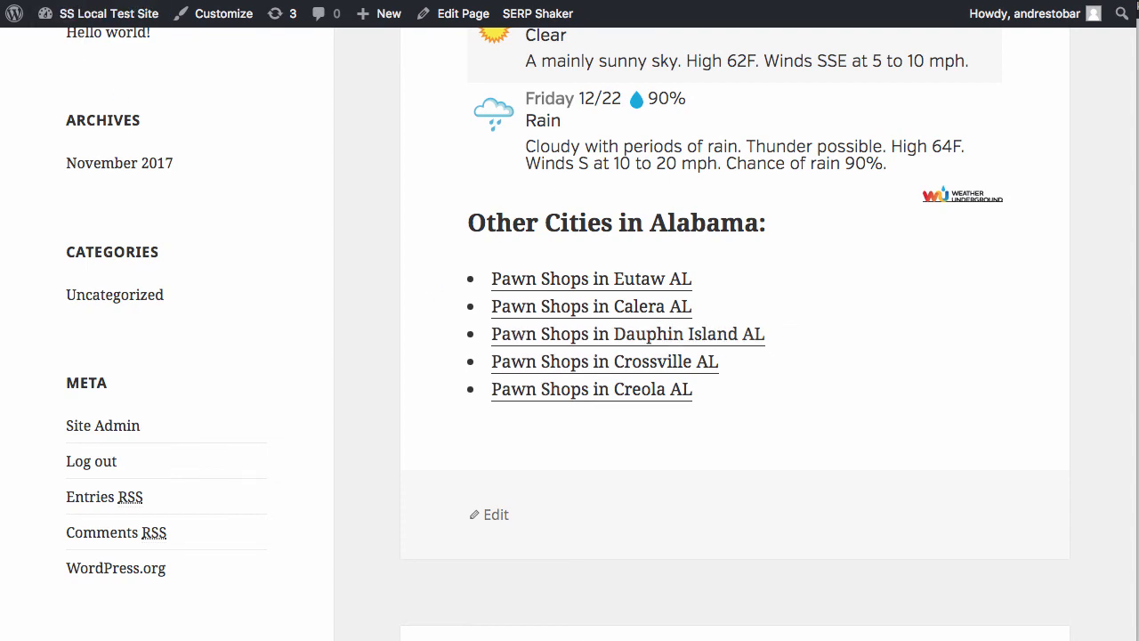
# - Reload the Florence AL page and compare the related city links under Other Cities in Alabama
pyautogui.press('super+r')
pyautogui.scroll(-20, 667, 390)
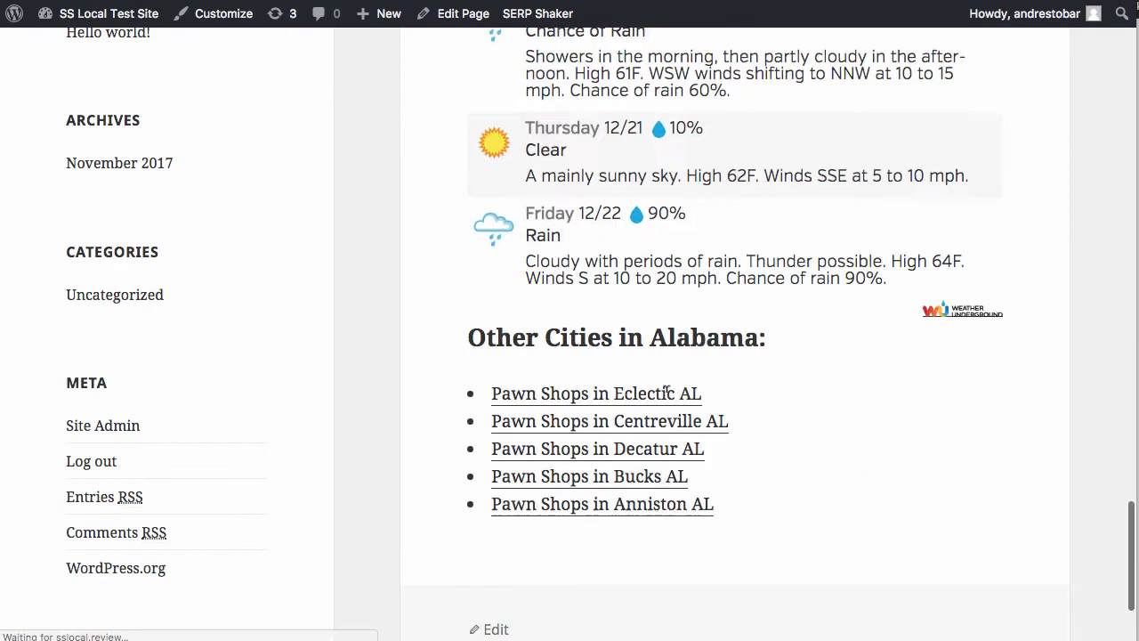
pyautogui.scroll(-3, 666, 390)
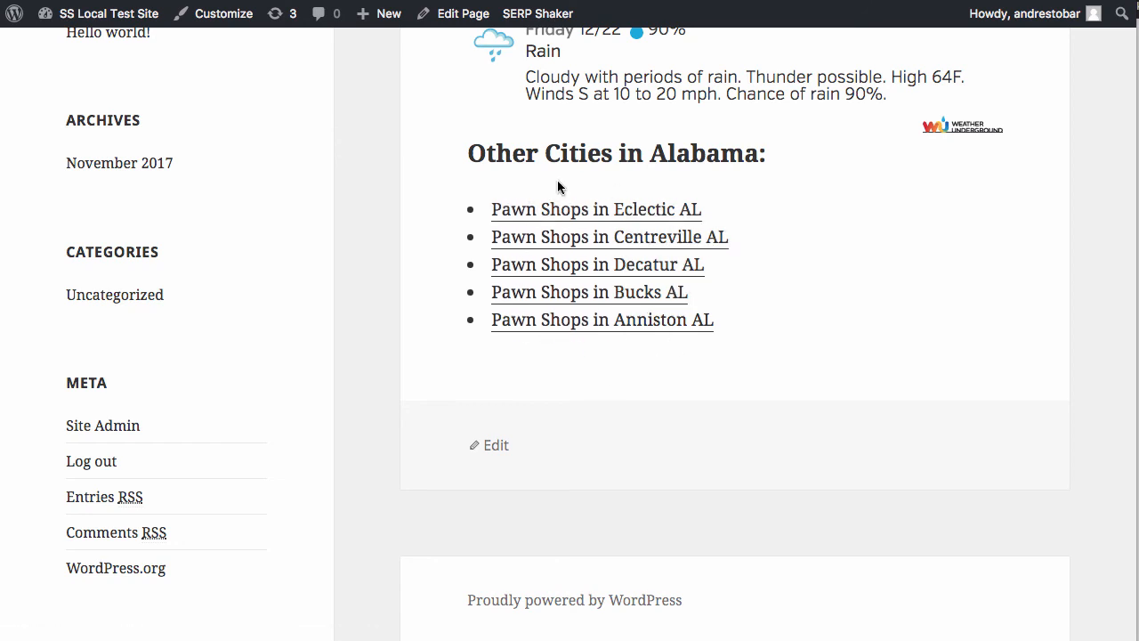
pyautogui.scroll(1, 558, 181)
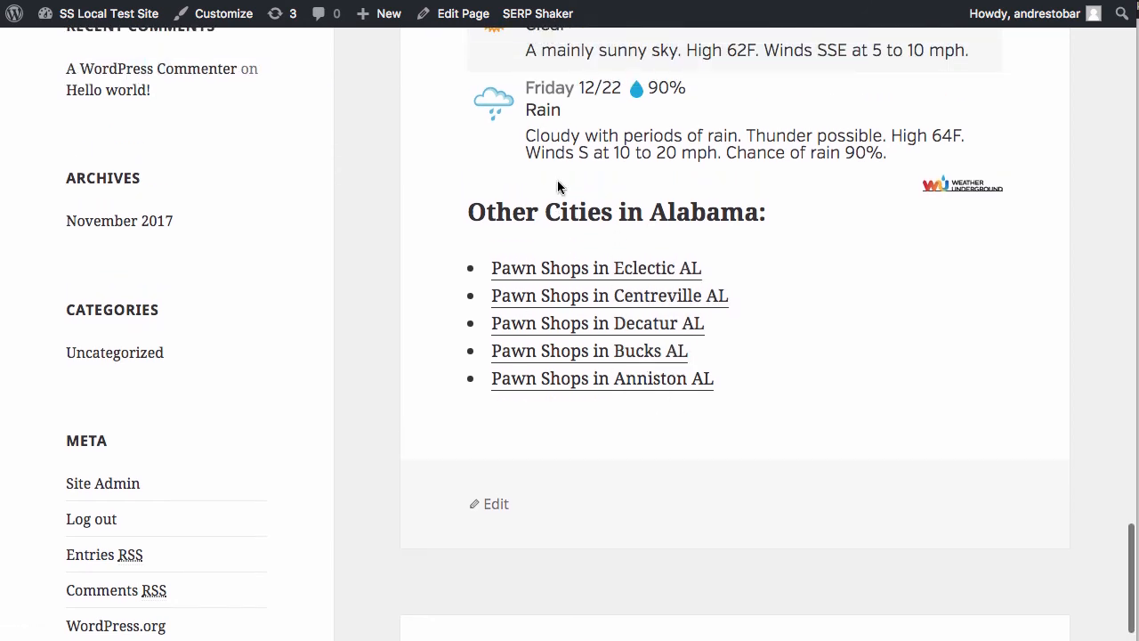
pyautogui.scroll(-1, 558, 182)
pyautogui.scroll(10, 558, 183)
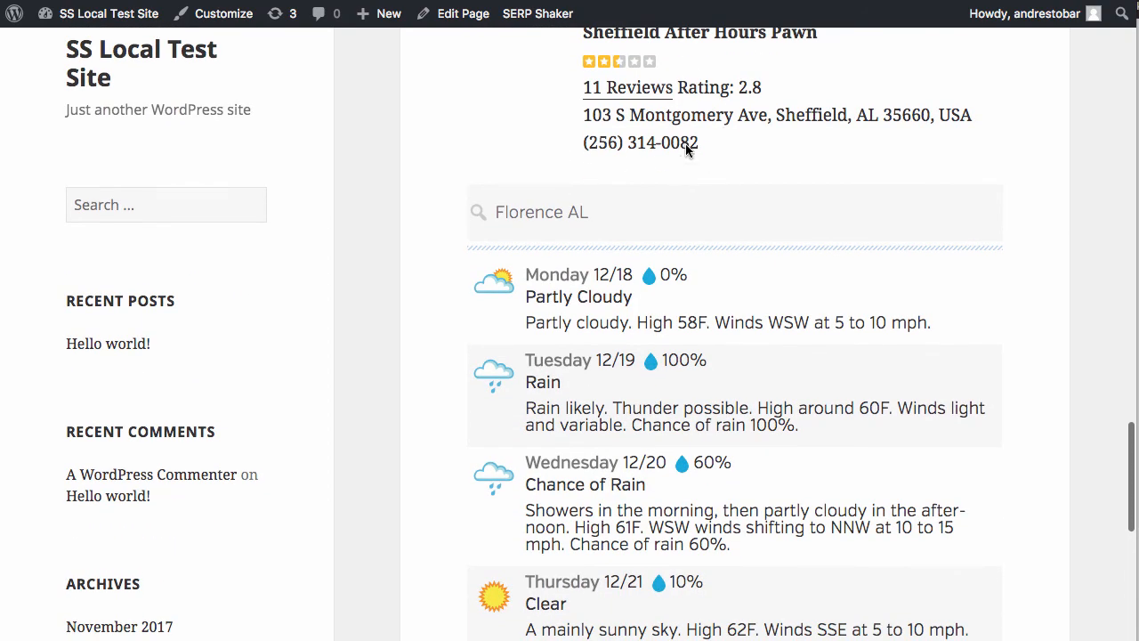
pyautogui.scroll(-10, 681, 160)
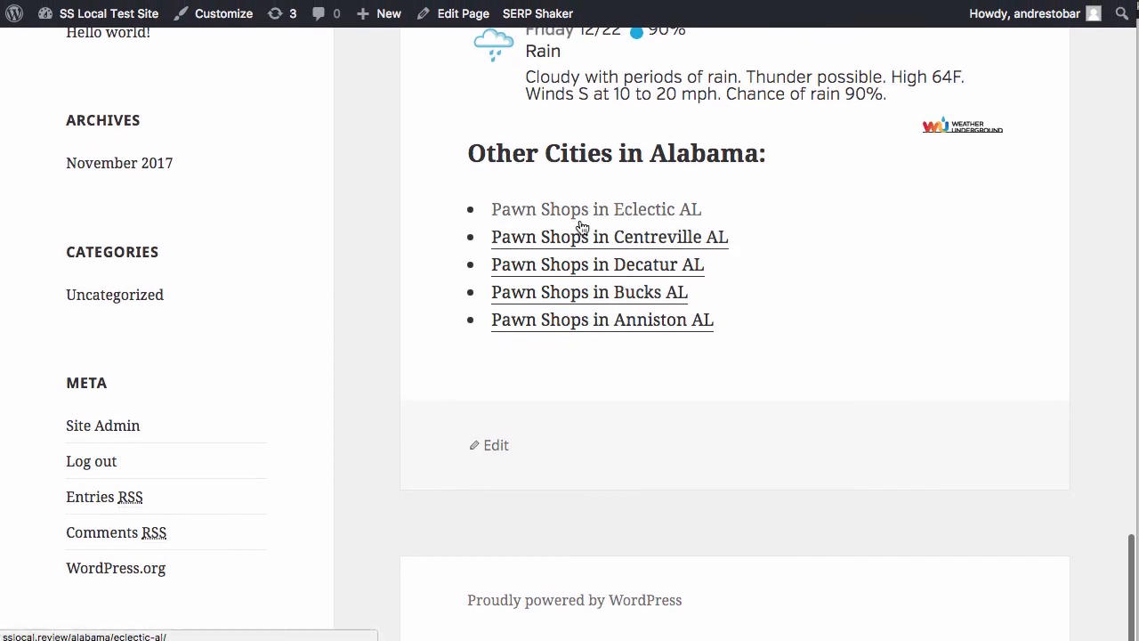